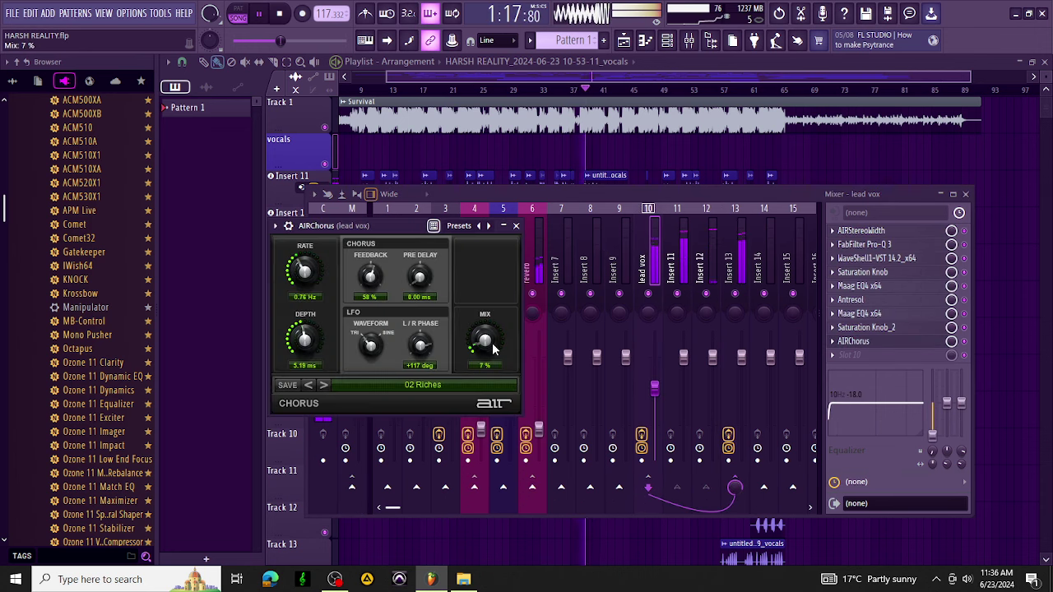
# Close AIRChorus, restart playback from about bar 9, and check the Rev PLATE-140 settings on the reverb mixer track.
pyautogui.click(515, 225)
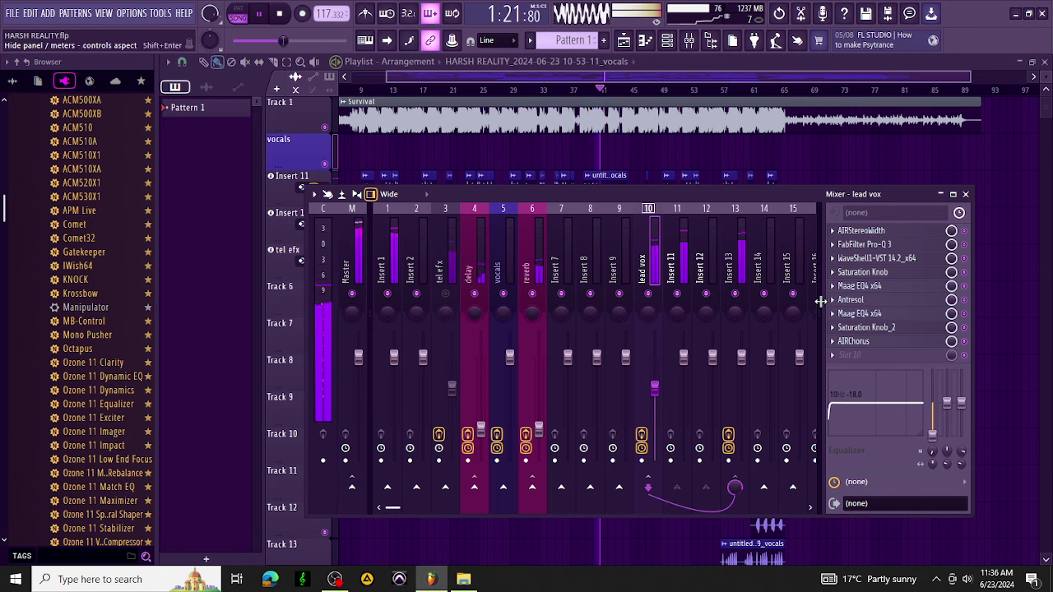
pyautogui.press('space')
pyautogui.press('space')
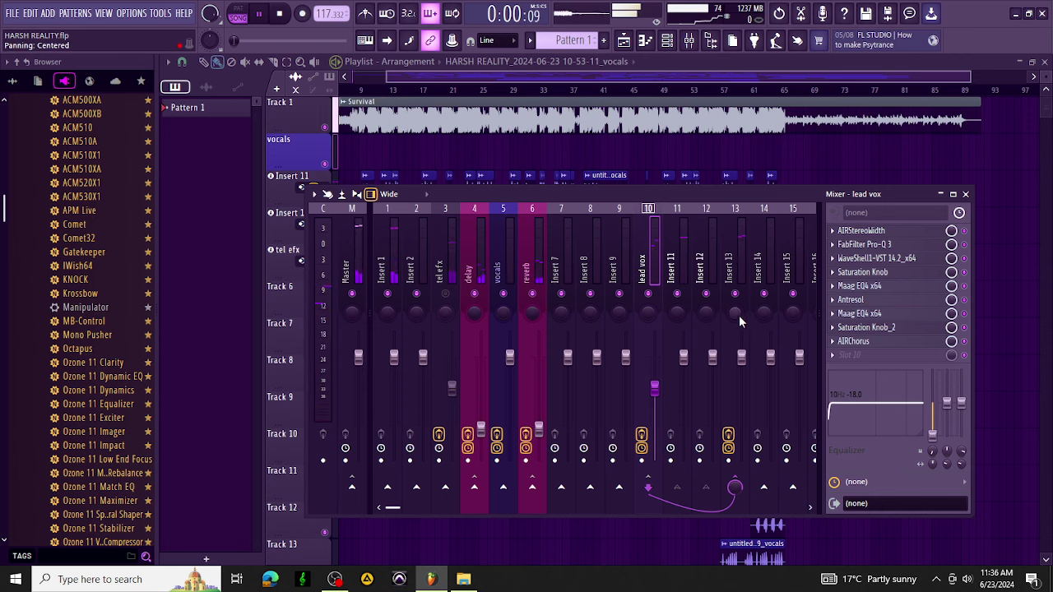
pyautogui.click(361, 91)
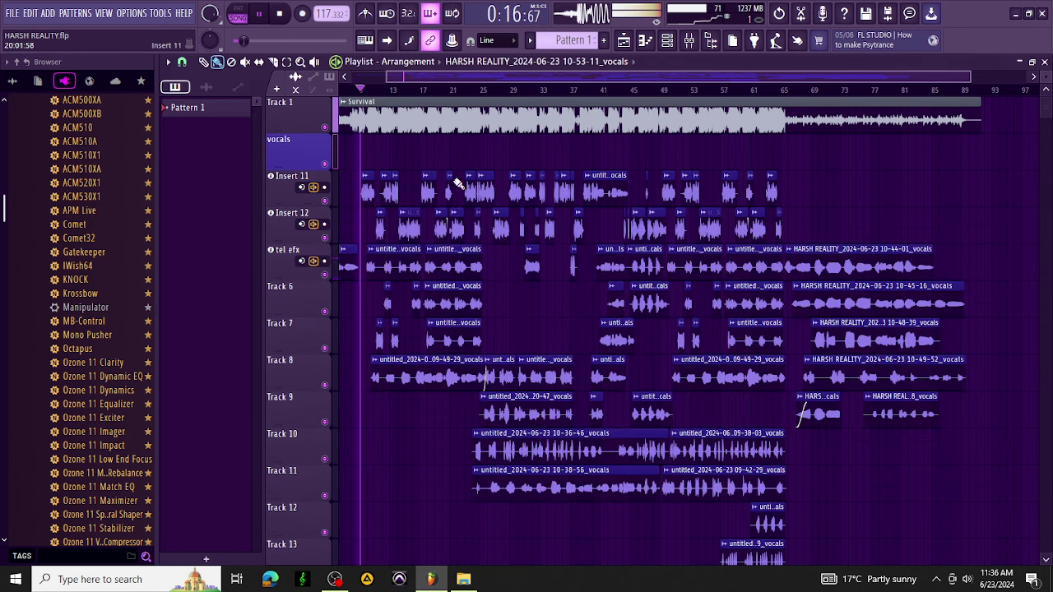
pyautogui.click(688, 40)
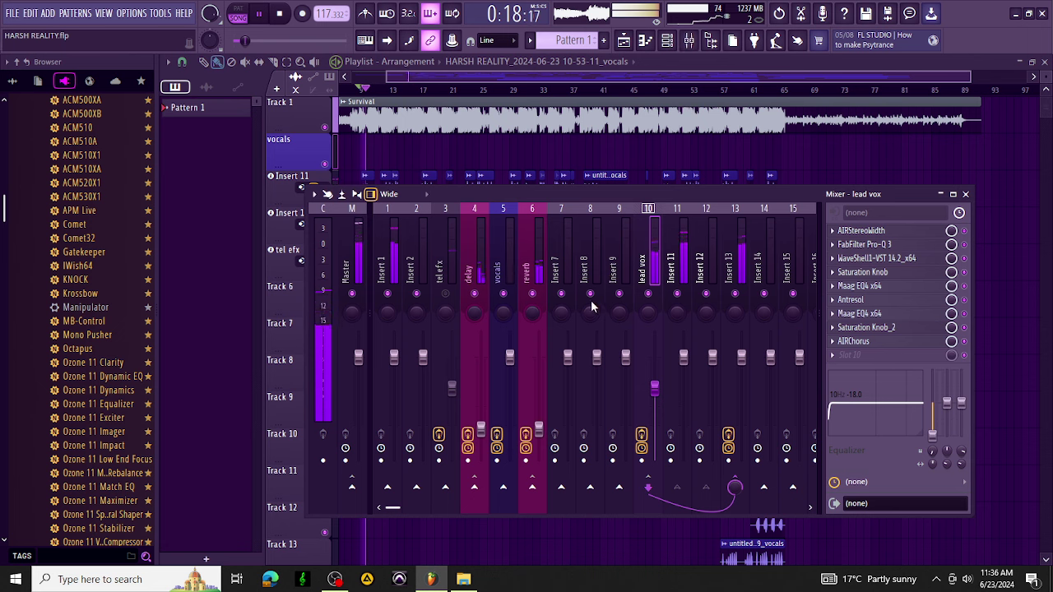
pyautogui.click(534, 360)
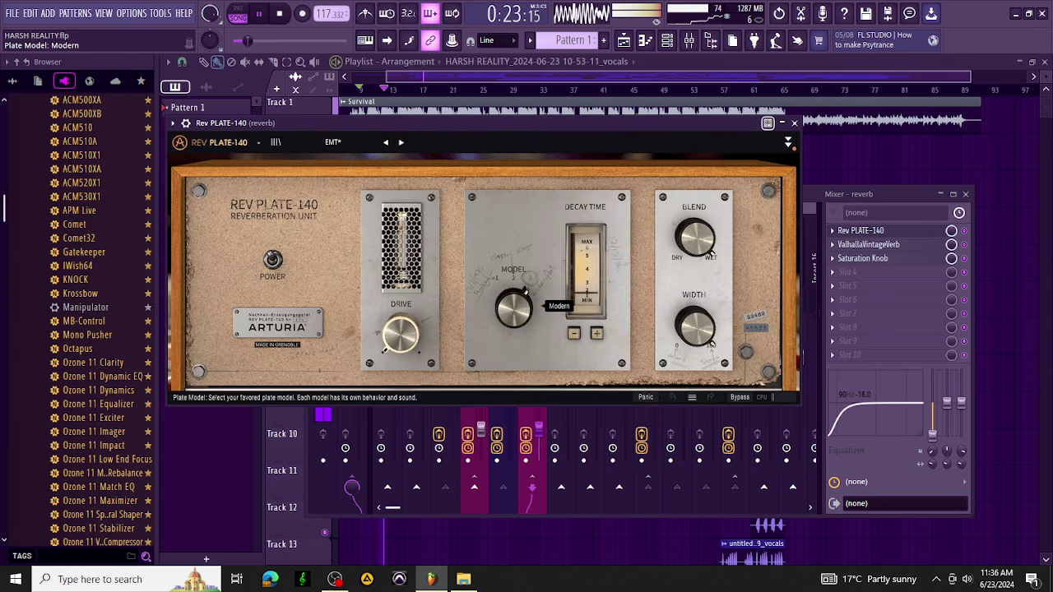
pyautogui.click(794, 122)
# Load the Default mixer track state onto the vocals insert to clear its effects, name and routing.
pyautogui.click(510, 265)
pyautogui.rightClick(510, 264)
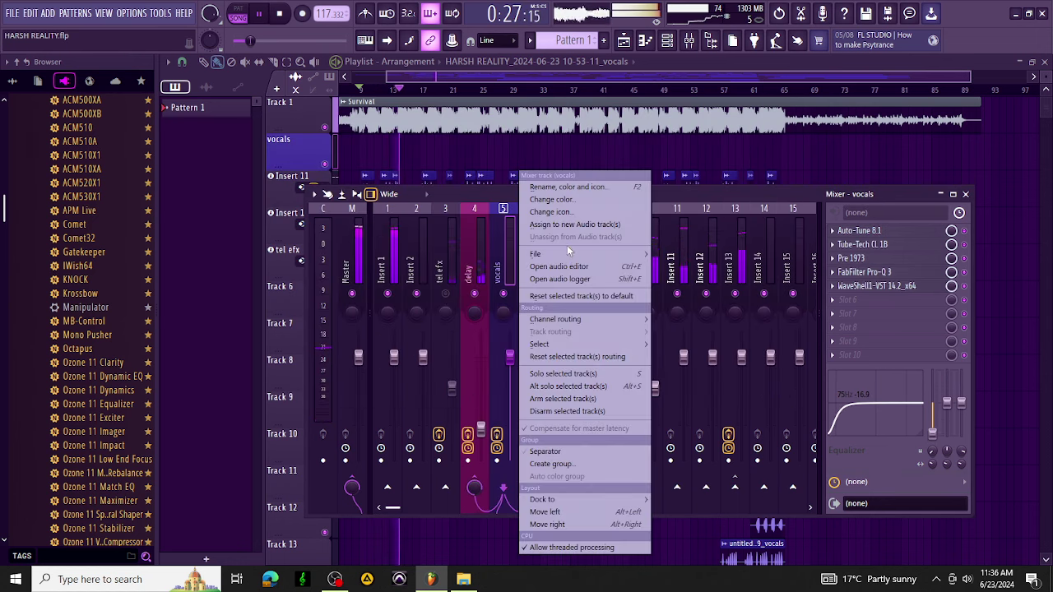
pyautogui.moveTo(566, 253)
pyautogui.click(258, 251)
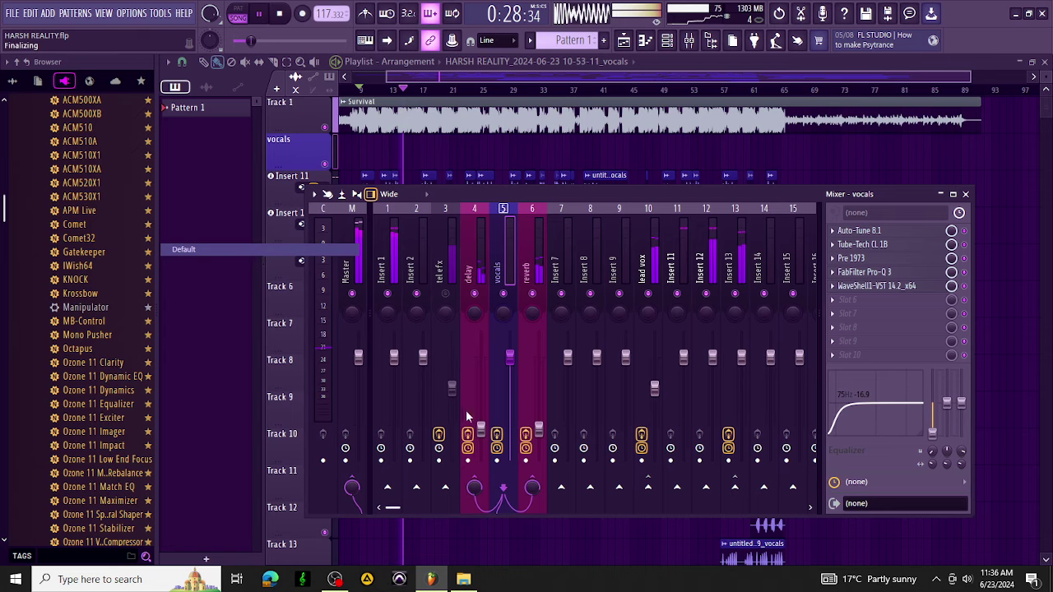
pyautogui.click(473, 487)
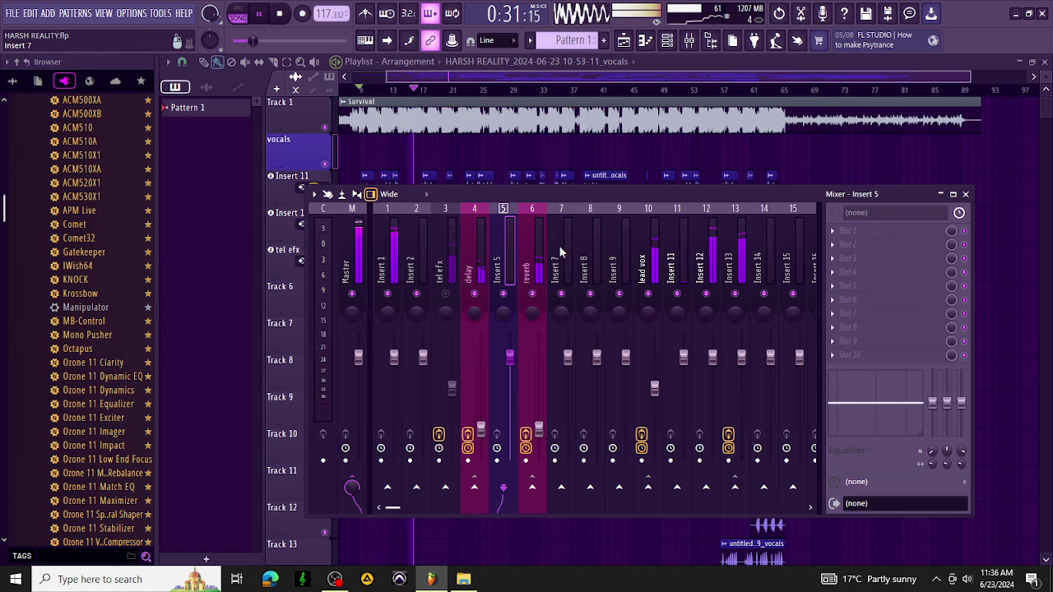
# In the reverb track's ValhallaVintageVerb, set the decay to 1.99 s, LowCut to 50 Hz and the mode to Plate.
pyautogui.click(534, 256)
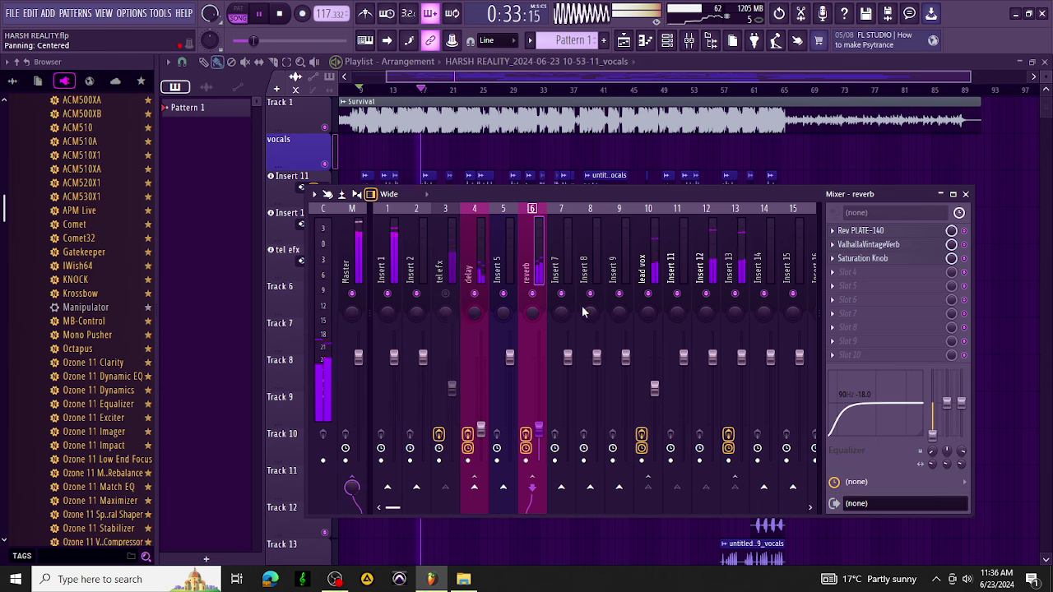
pyautogui.click(908, 246)
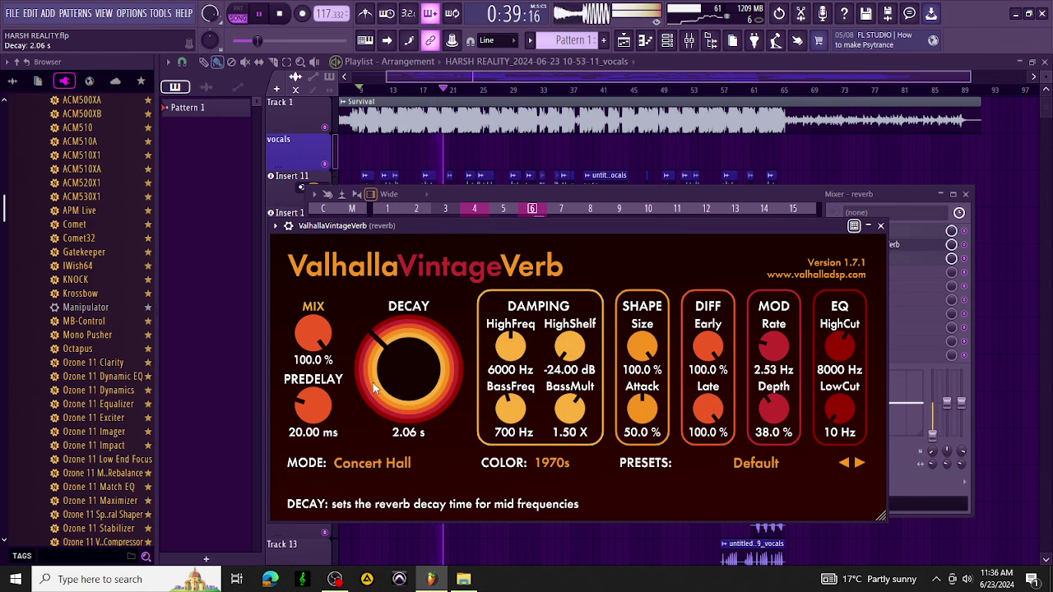
pyautogui.scroll(-2, 373, 383)
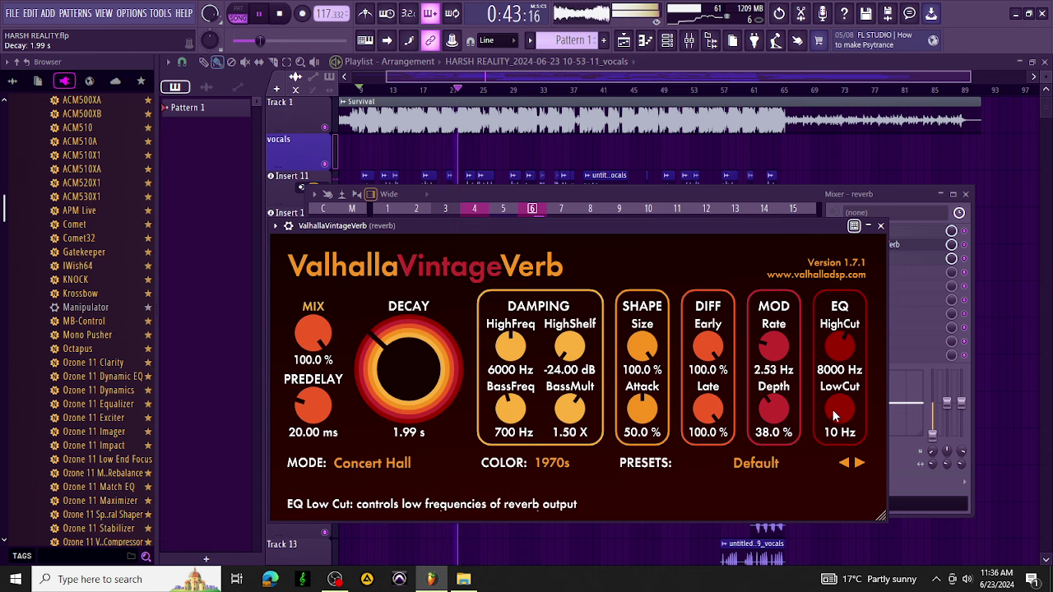
pyautogui.click(371, 462)
pyautogui.click(364, 223)
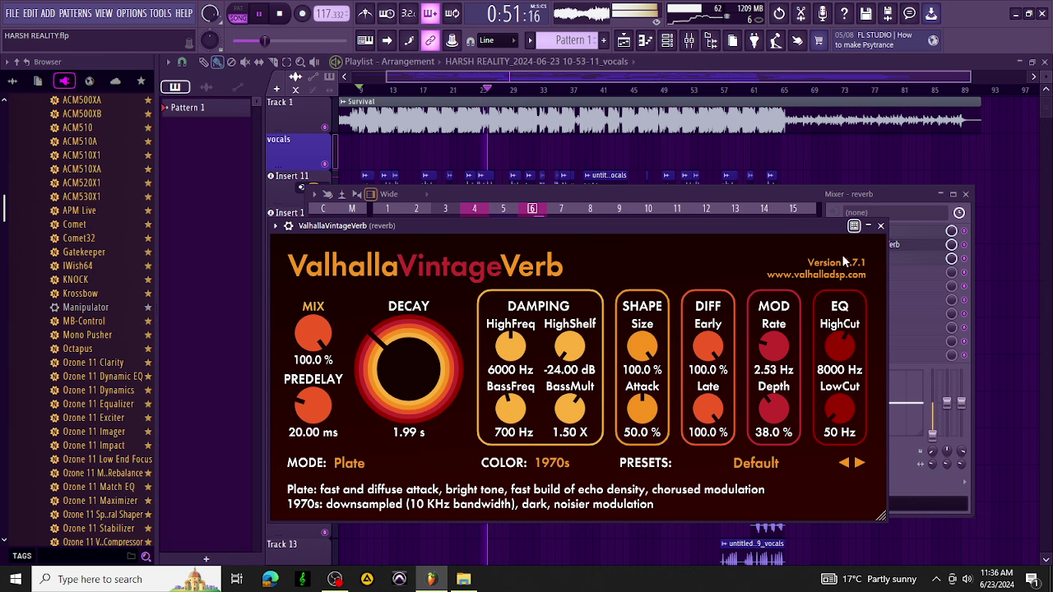
pyautogui.click(880, 226)
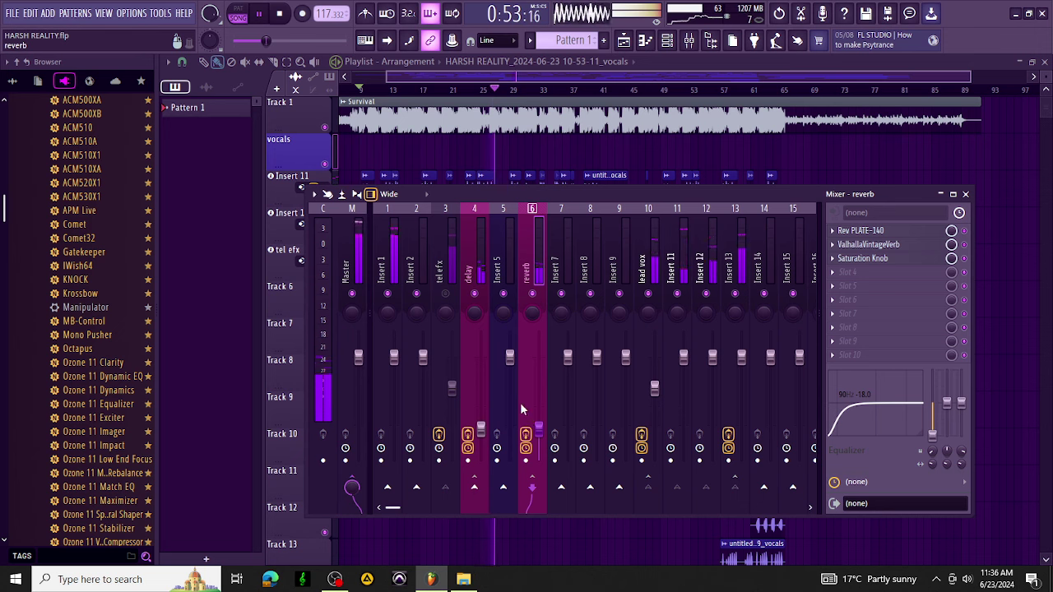
# Check the H-Delay settings inside the StudioRack on the delay mixer track.
pyautogui.click(477, 265)
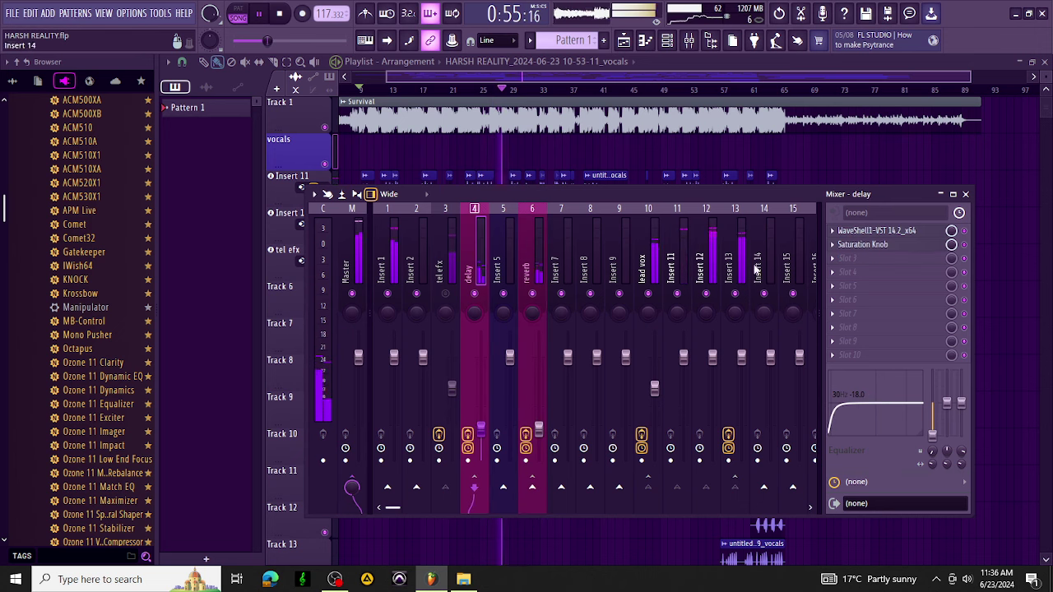
pyautogui.click(880, 231)
pyautogui.click(279, 312)
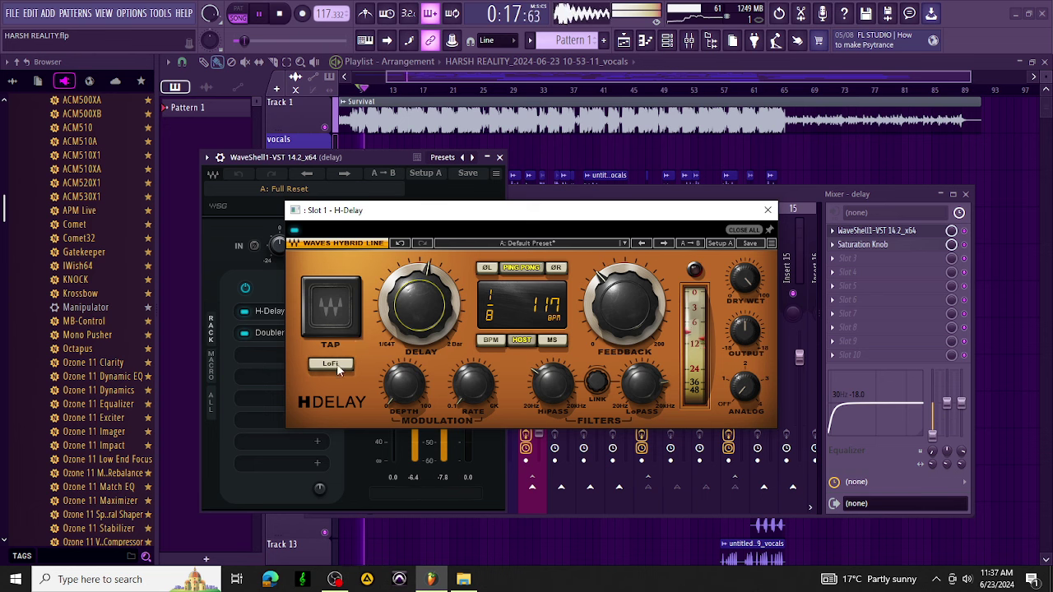
pyautogui.click(767, 210)
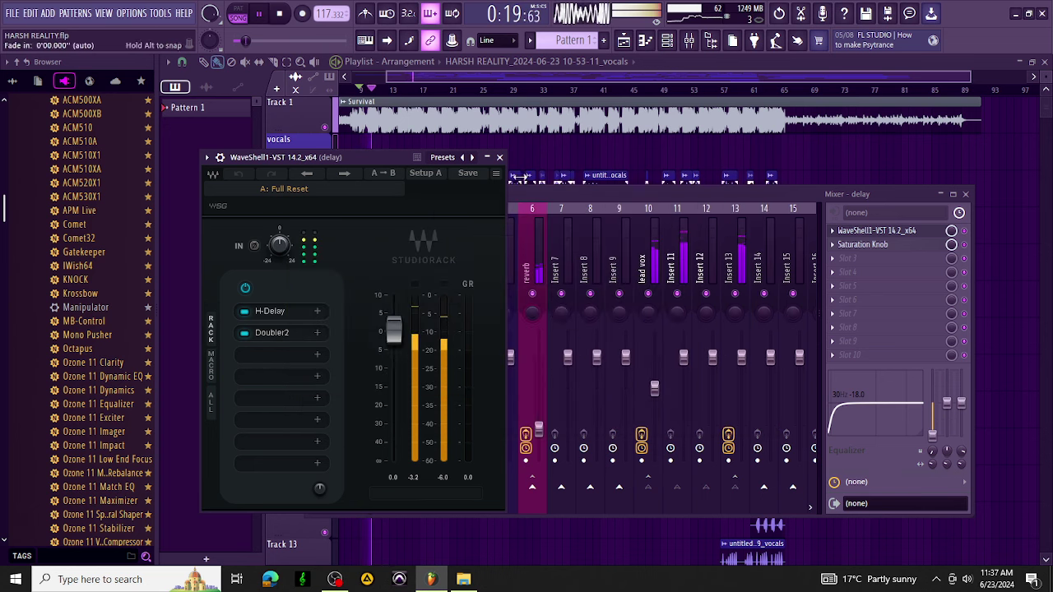
pyautogui.click(499, 157)
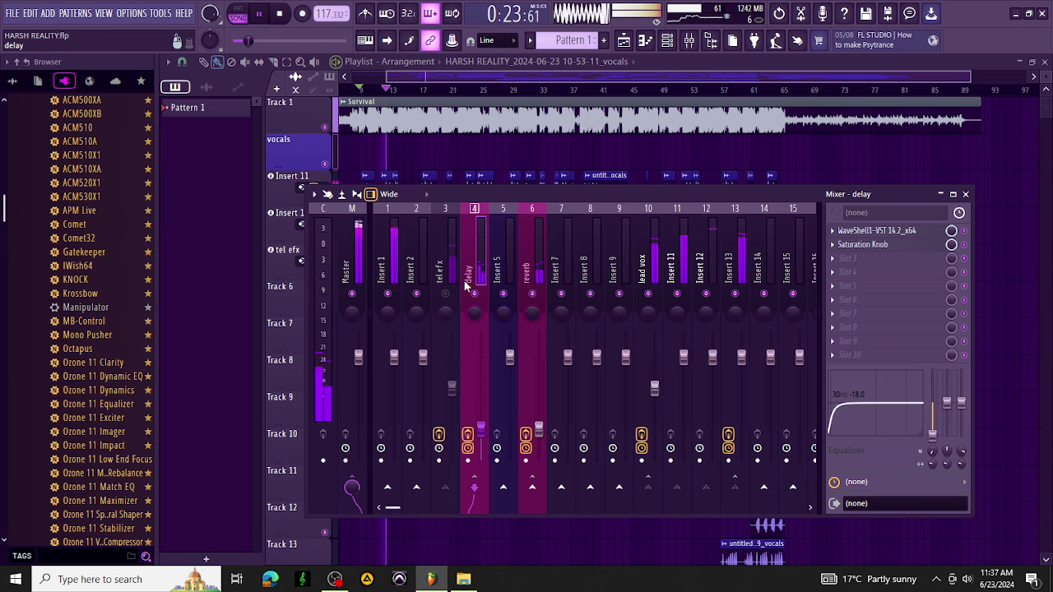
# On the lead vox track, set the DeEsser threshold in the StudioRack chain to -20.0 dB.
pyautogui.click(531, 257)
pyautogui.click(522, 273)
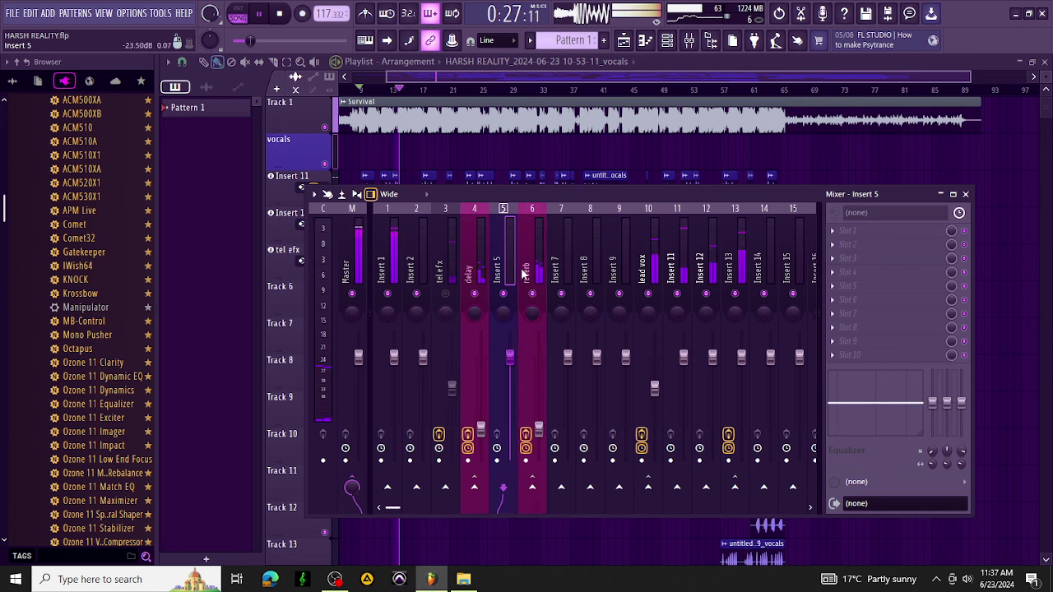
pyautogui.click(646, 265)
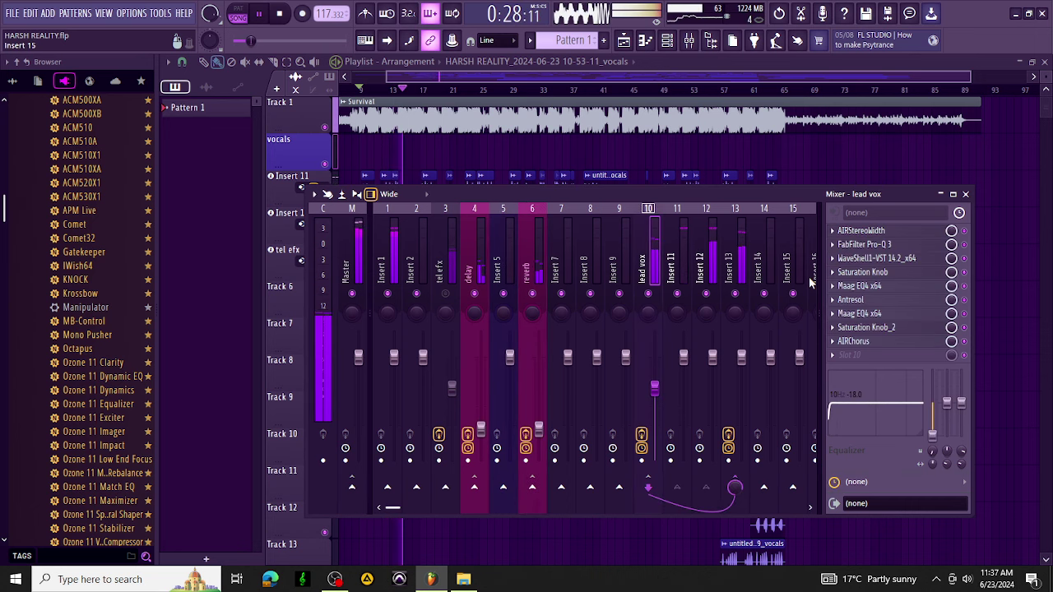
pyautogui.click(874, 258)
pyautogui.click(280, 422)
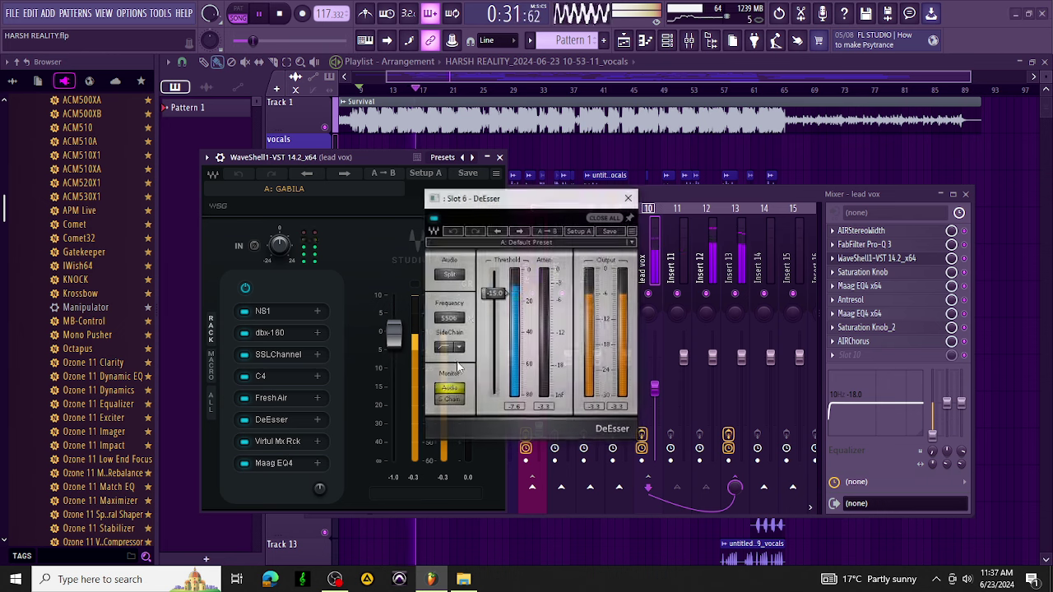
pyautogui.moveTo(494, 293); pyautogui.dragTo(493, 301)
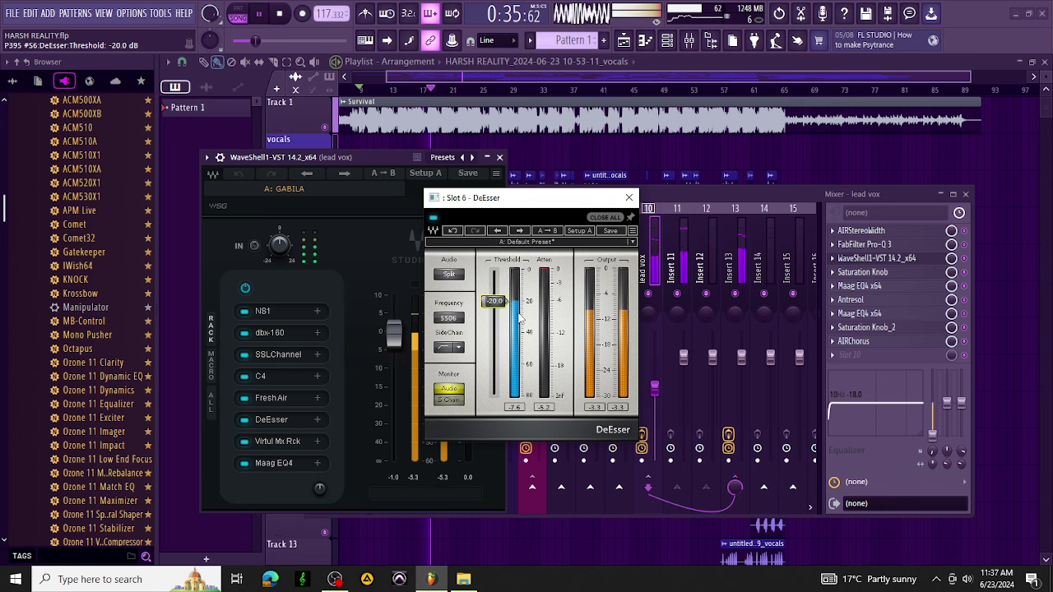
# In the lead vox StudioRack, set the SSLChannel LF gain to -0.3 dB and slightly adjust the NS1 slider.
pyautogui.click(284, 355)
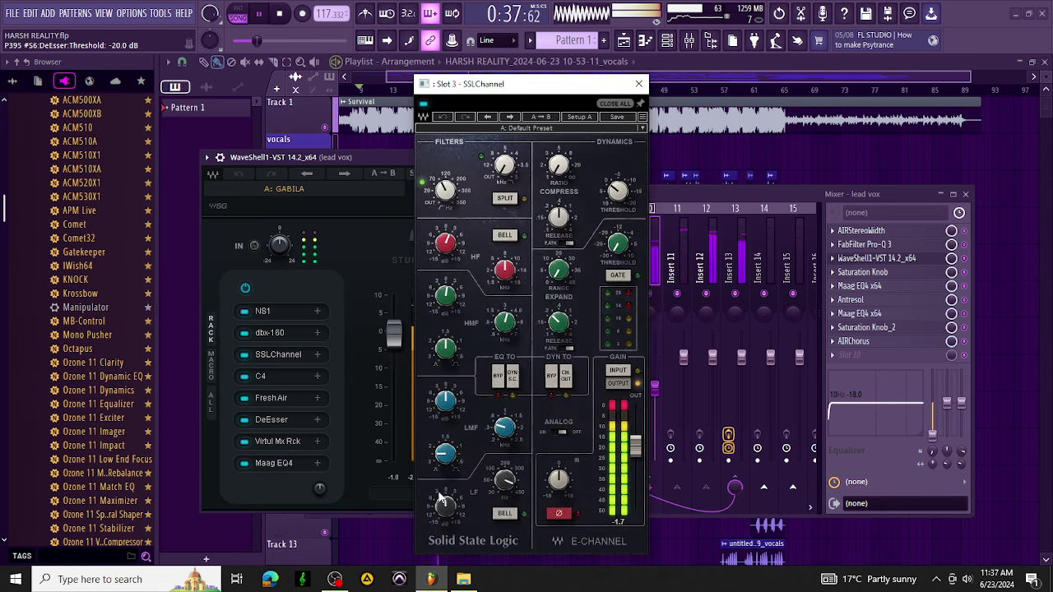
pyautogui.moveTo(445, 503); pyautogui.dragTo(445, 505)
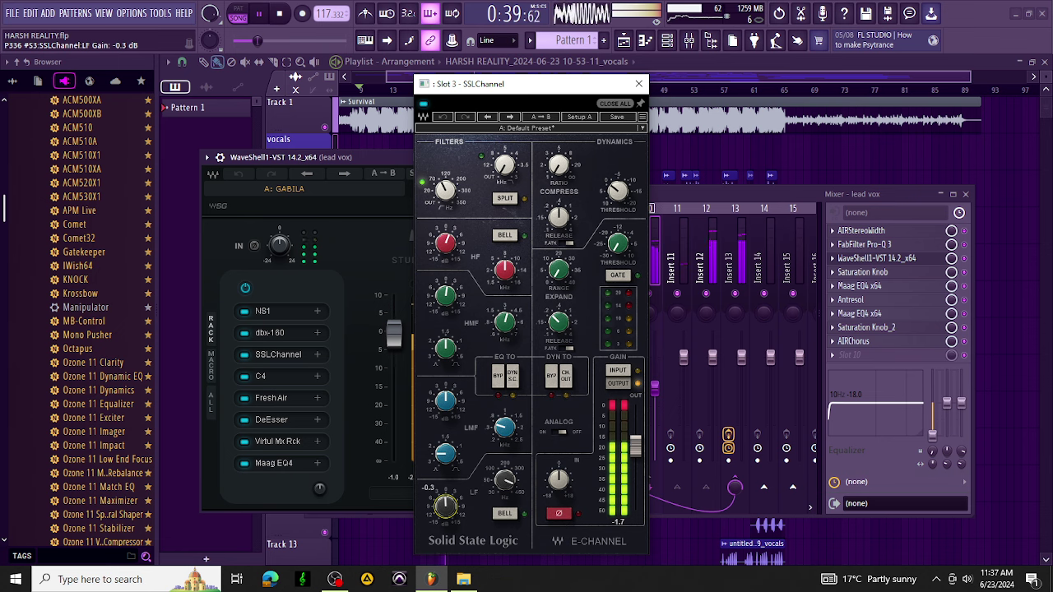
pyautogui.click(284, 308)
pyautogui.moveTo(587, 397); pyautogui.dragTo(587, 393)
pyautogui.click(635, 142)
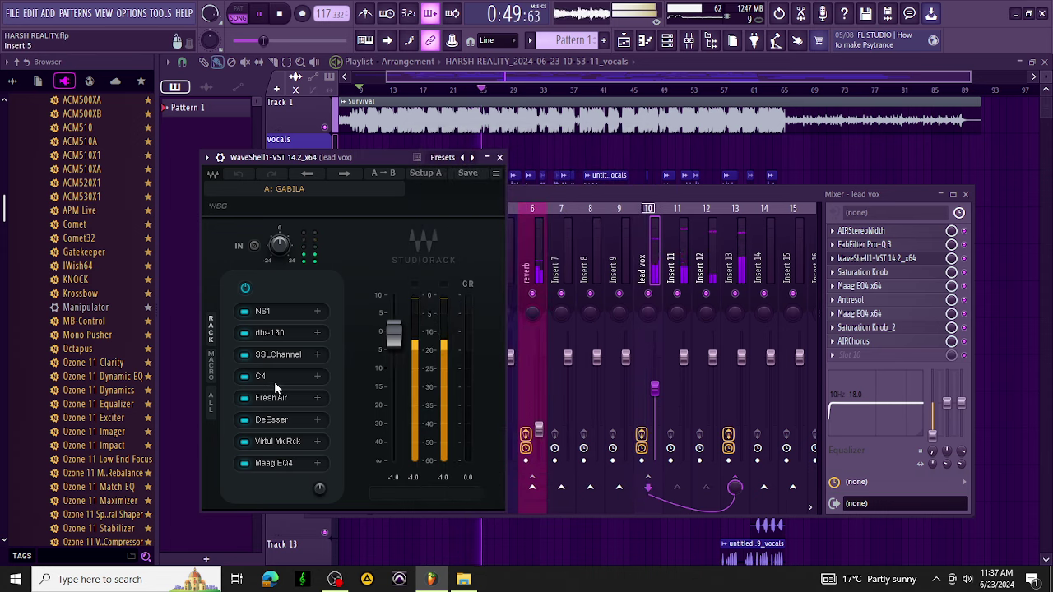
pyautogui.click(500, 157)
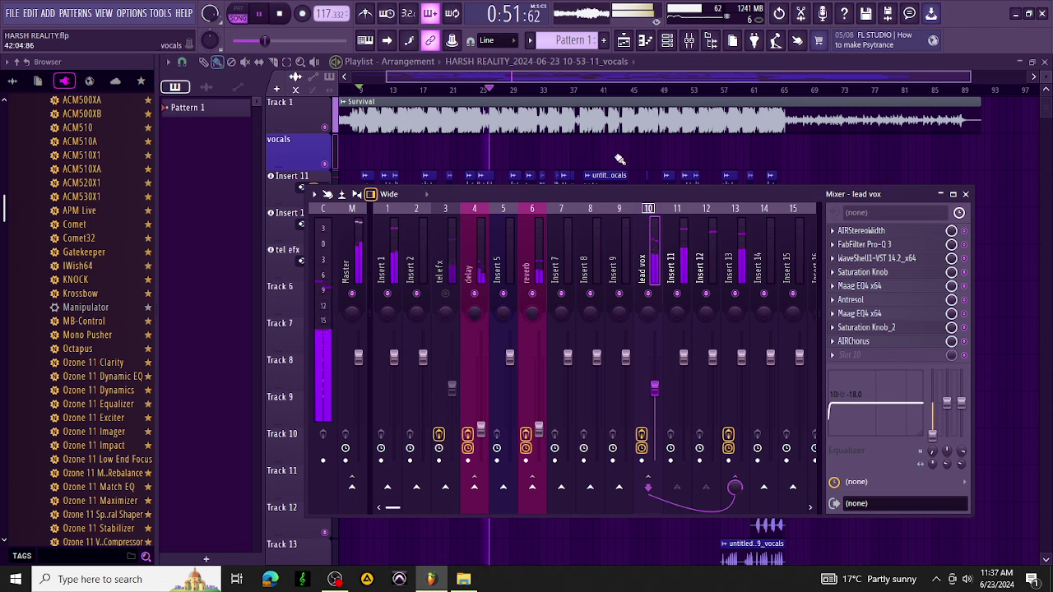
# Slightly adjust the channel volume of the 09-59-07 vocal clip on the Insert 11 playlist track.
pyautogui.click(592, 80)
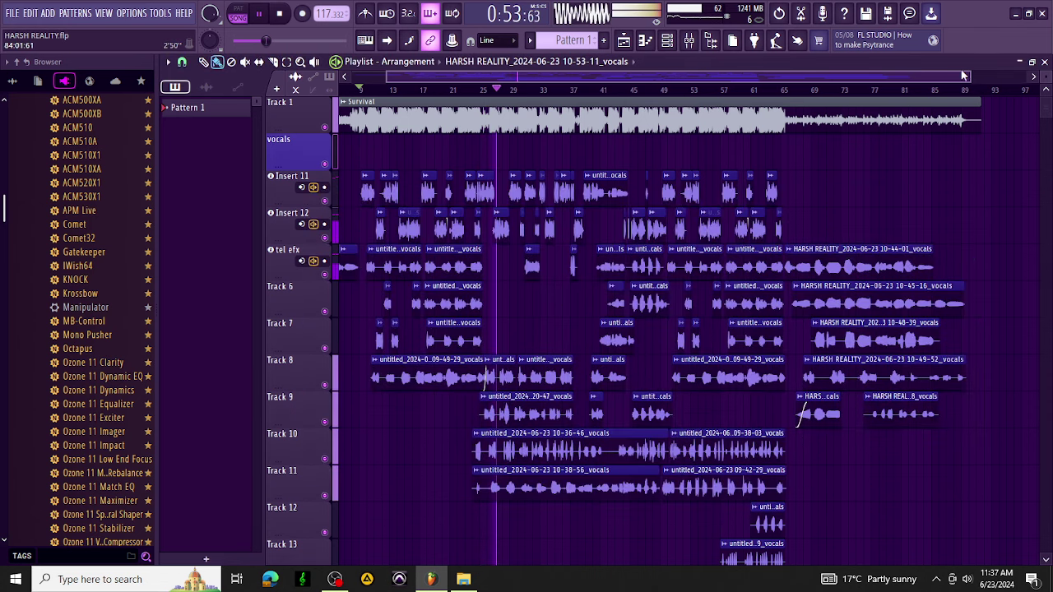
pyautogui.moveTo(969, 77); pyautogui.dragTo(659, 93)
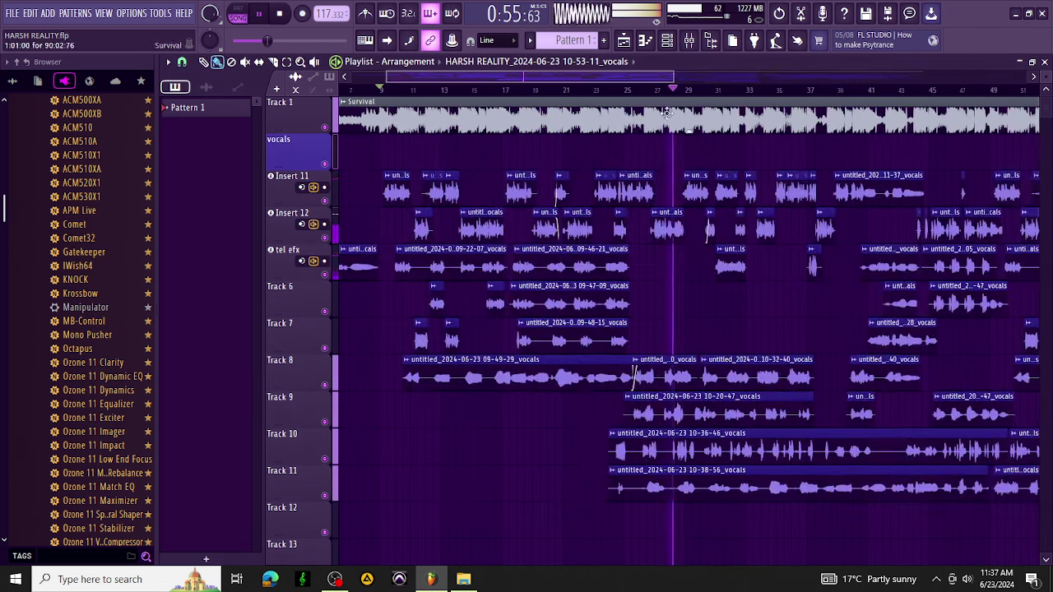
pyautogui.doubleClick(519, 188)
pyautogui.moveTo(445, 141); pyautogui.dragTo(445, 142)
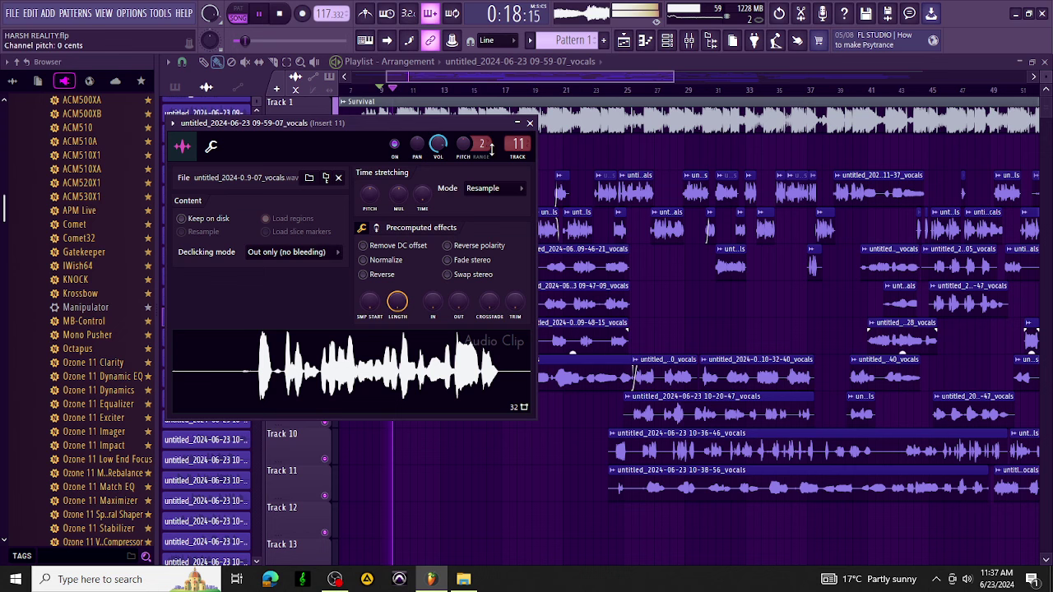
pyautogui.click(529, 123)
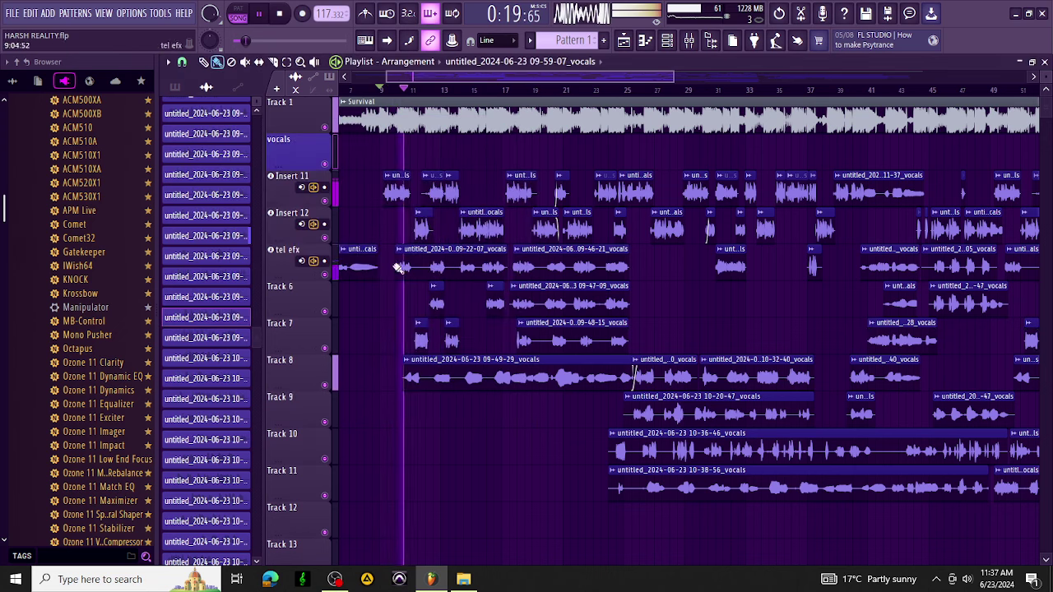
# Restart playback and unmute the tel efx track in the mixer.
pyautogui.press('space')
pyautogui.press('space')
pyautogui.click(690, 41)
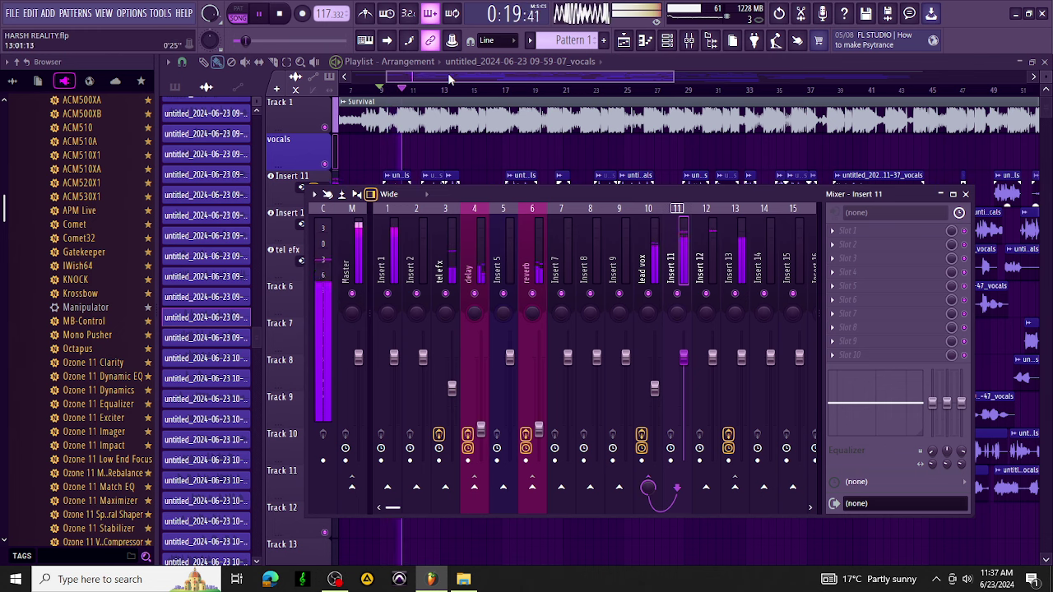
pyautogui.press('F9')
# Solo the tel efx playlist track, then unmute Insert 12, Insert 11, vocals and Track 1 alongside it.
pyautogui.keyDown('ctrl'); pyautogui.click(325, 274); pyautogui.keyUp('ctrl')
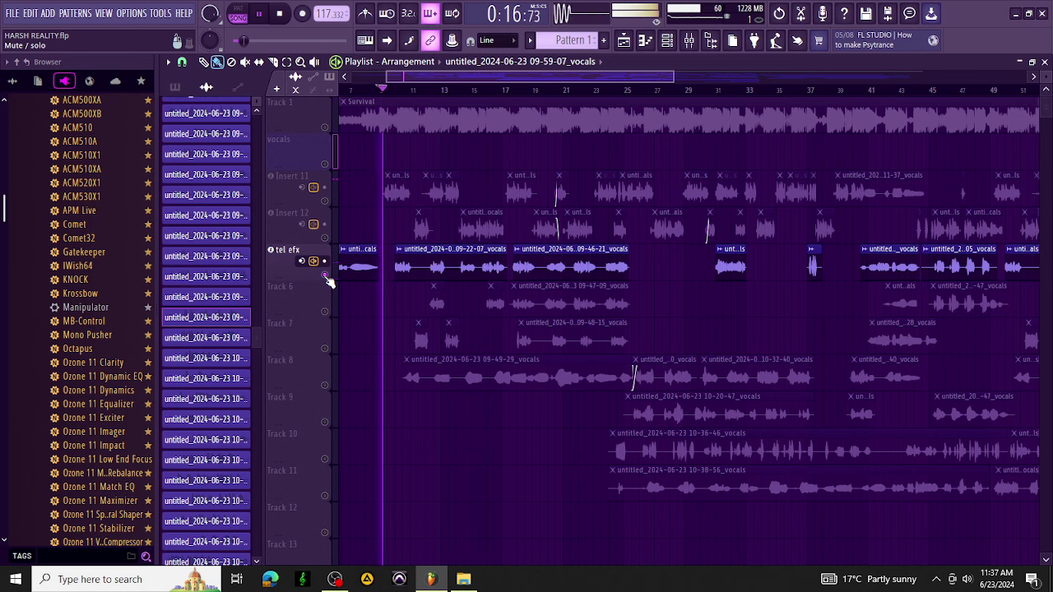
pyautogui.click(325, 237)
pyautogui.click(325, 201)
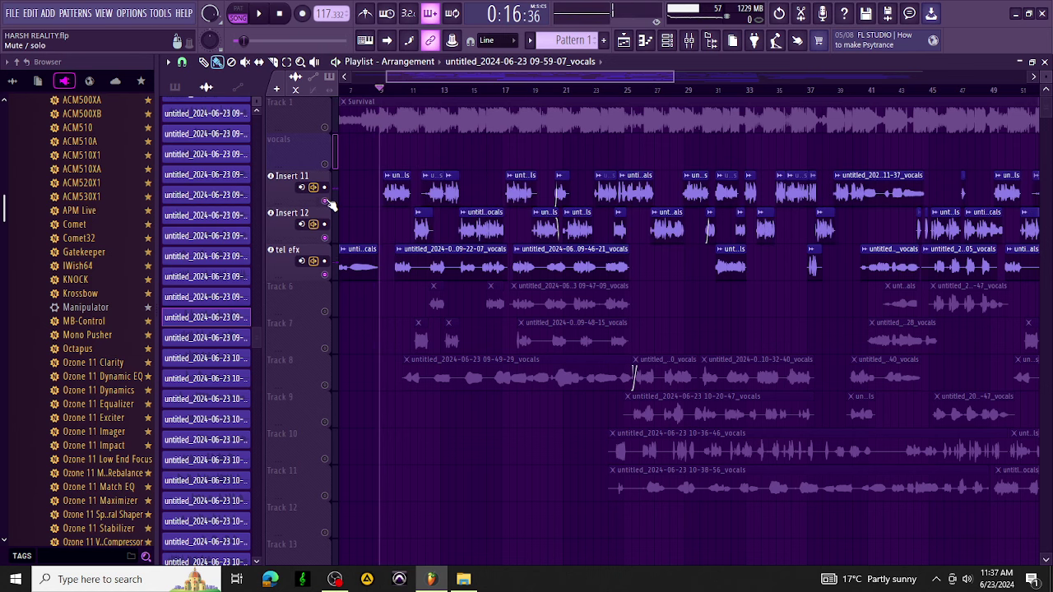
pyautogui.click(324, 164)
pyautogui.click(325, 127)
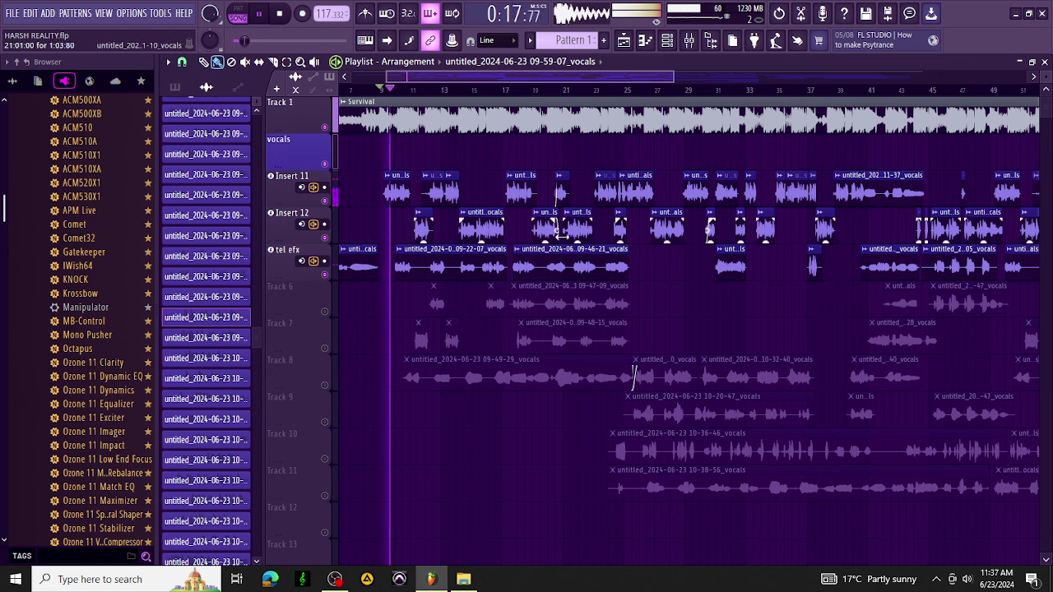
# Check the channel settings of the 09-22-07 vocal clip on the tel efx track.
pyautogui.doubleClick(404, 265)
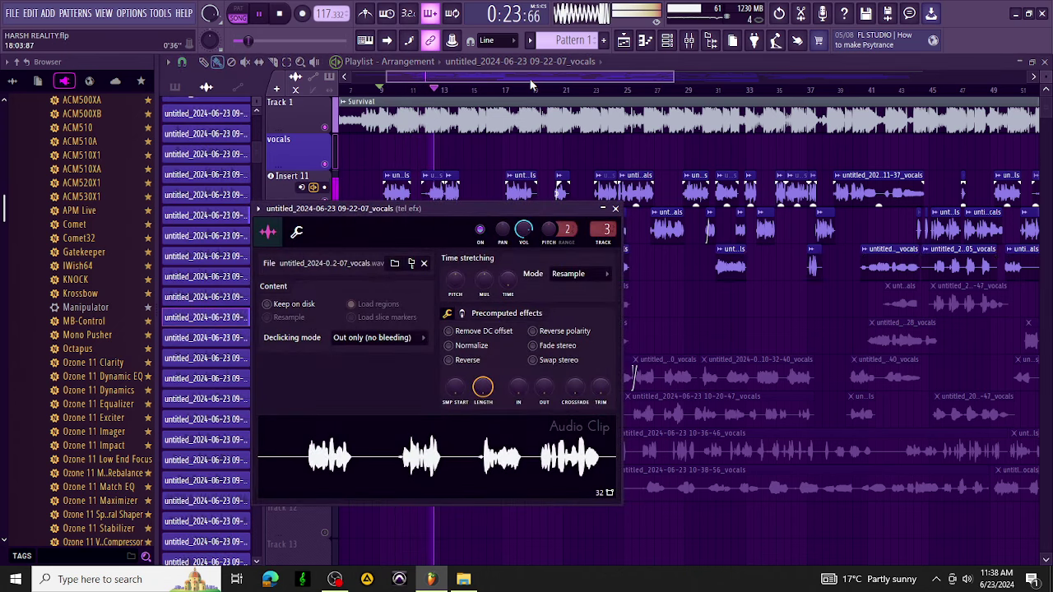
pyautogui.press('Escape')
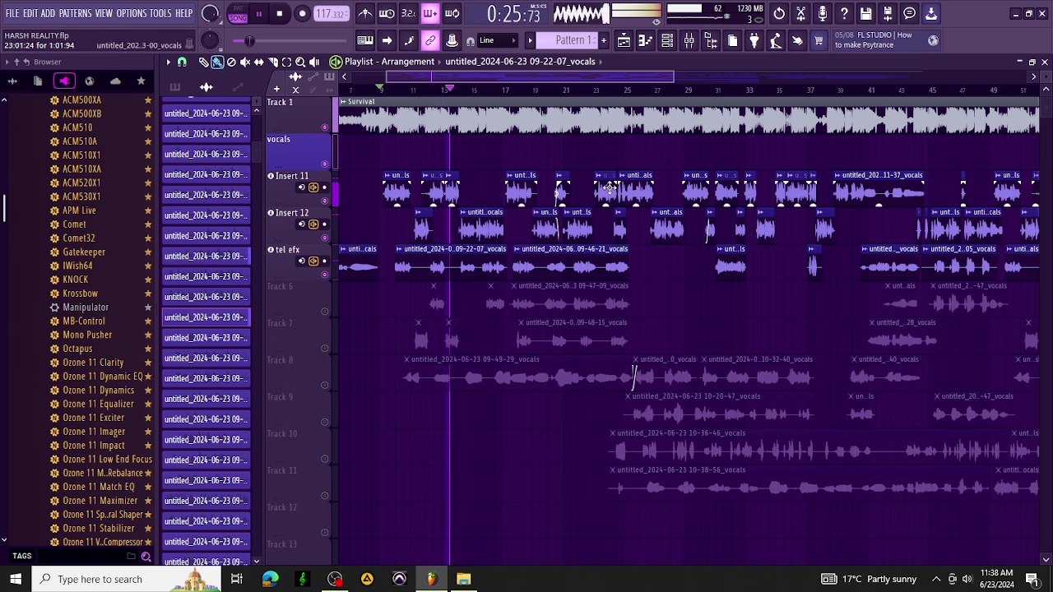
# Load the gabila GOD PRESET ADLIB mixer track state onto the tel efx mixer track.
pyautogui.doubleClick(469, 246)
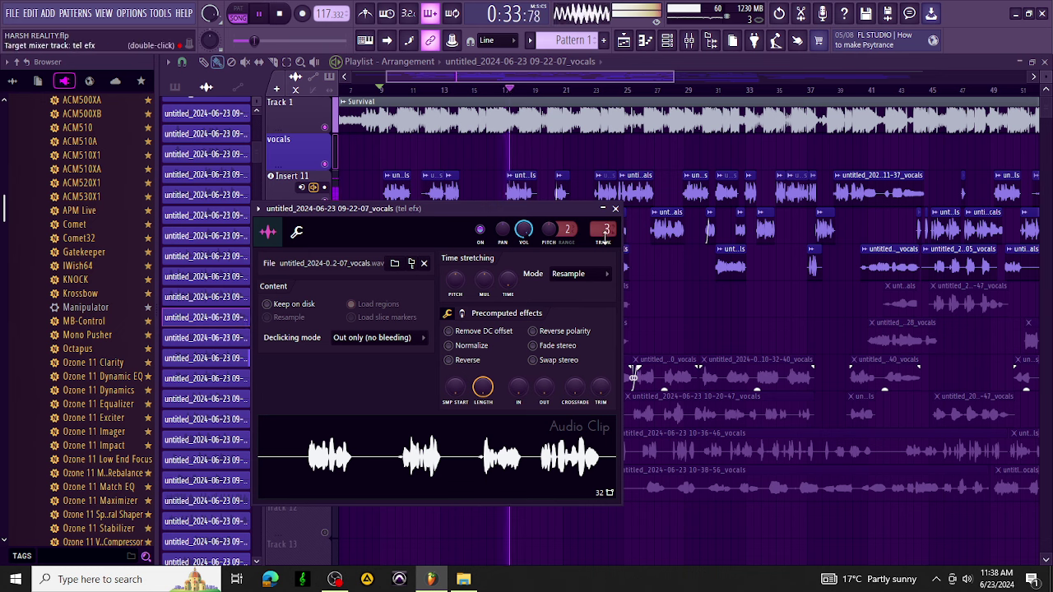
pyautogui.click(695, 49)
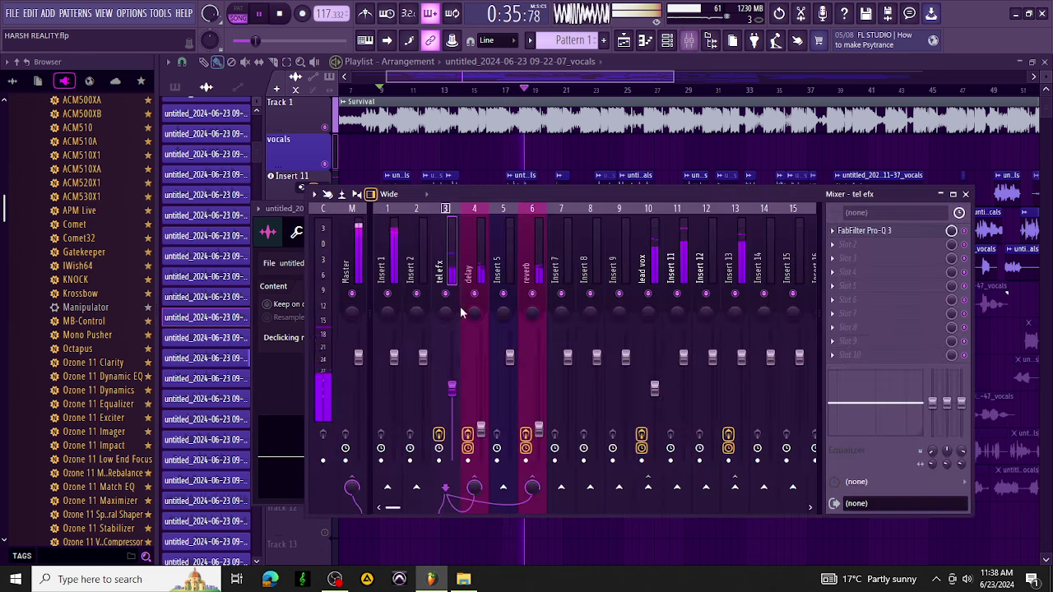
pyautogui.rightClick(458, 271)
pyautogui.moveTo(493, 267)
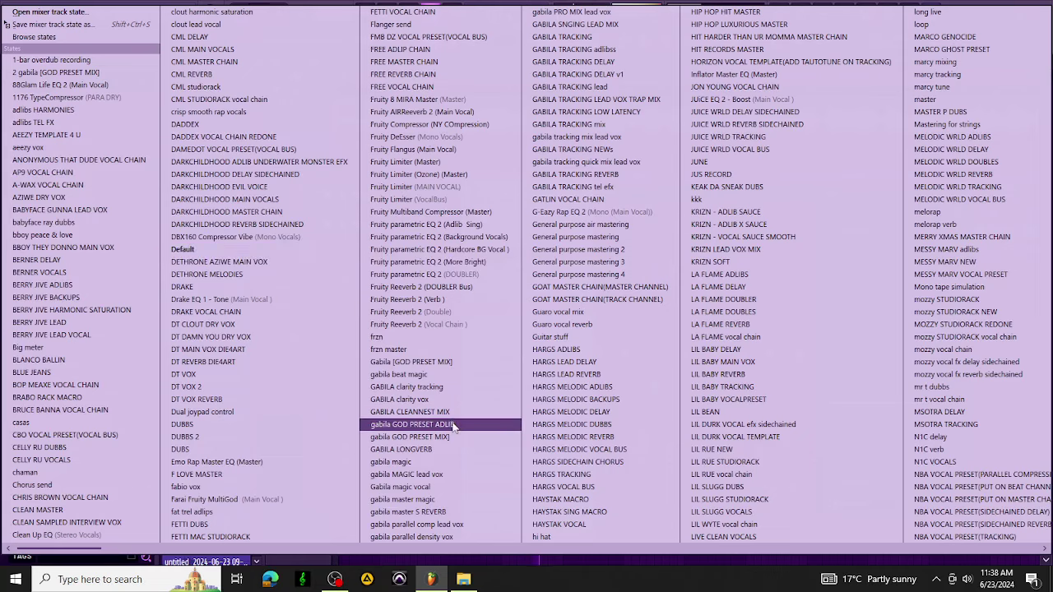
pyautogui.click(452, 424)
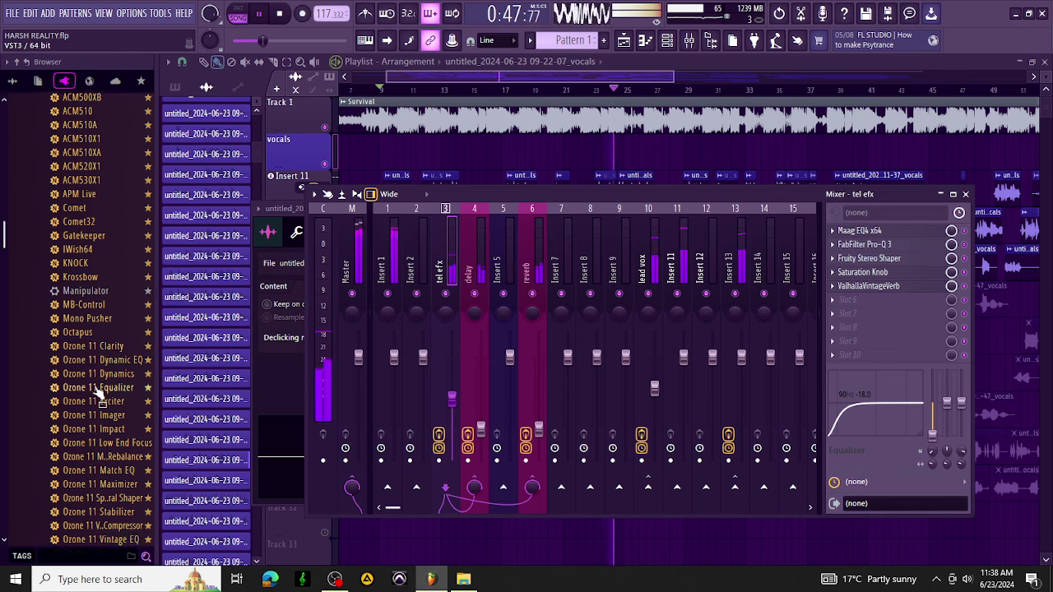
# Add the Wider plugin to slot 6 of the tel efx mixer track with its width at 29%.
pyautogui.scroll(-10, 97, 329)
pyautogui.moveTo(78, 238); pyautogui.dragTo(856, 328)
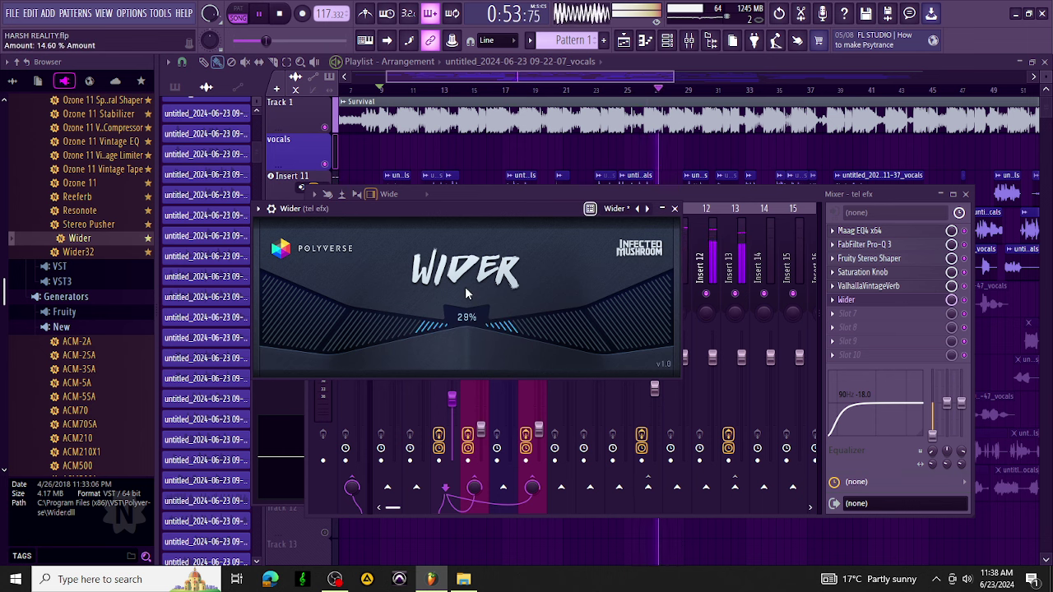
pyautogui.scroll(-2, 469, 286)
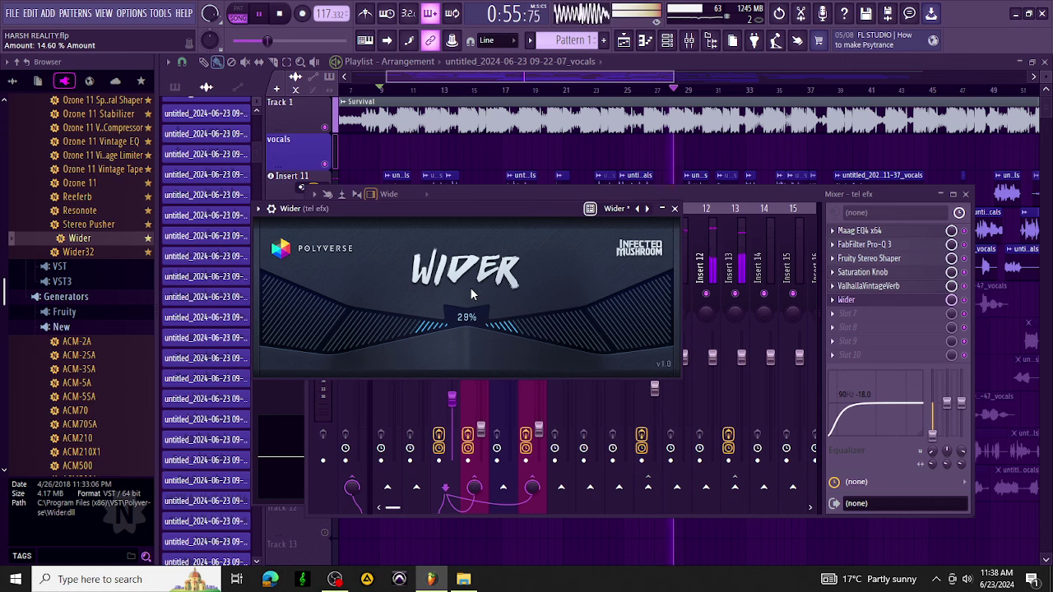
pyautogui.click(676, 210)
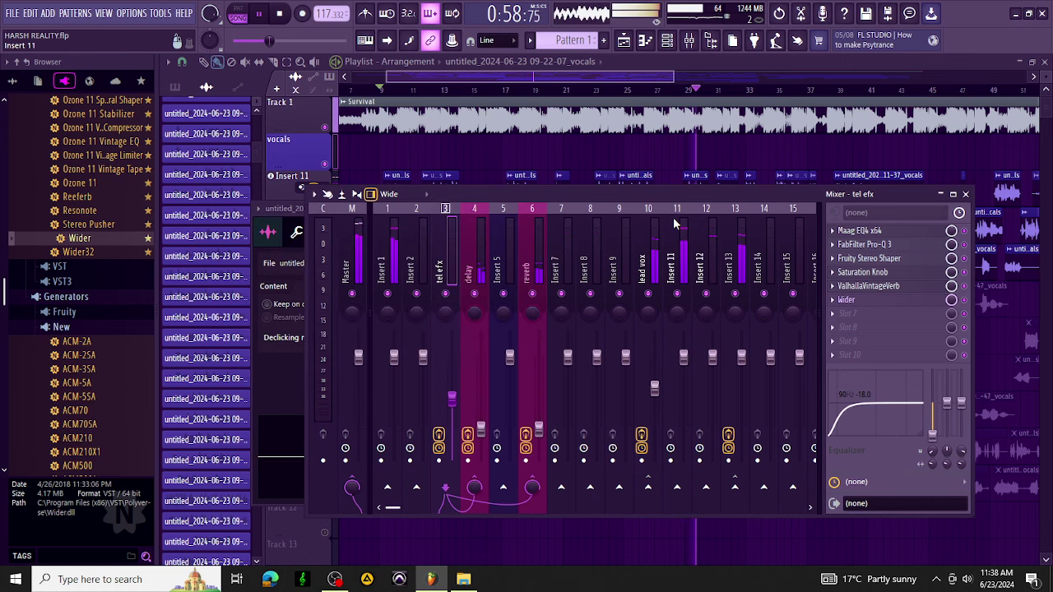
# Raise the low shelf frequency of the delay mixer track's built-in EQ to 95 Hz.
pyautogui.click(481, 265)
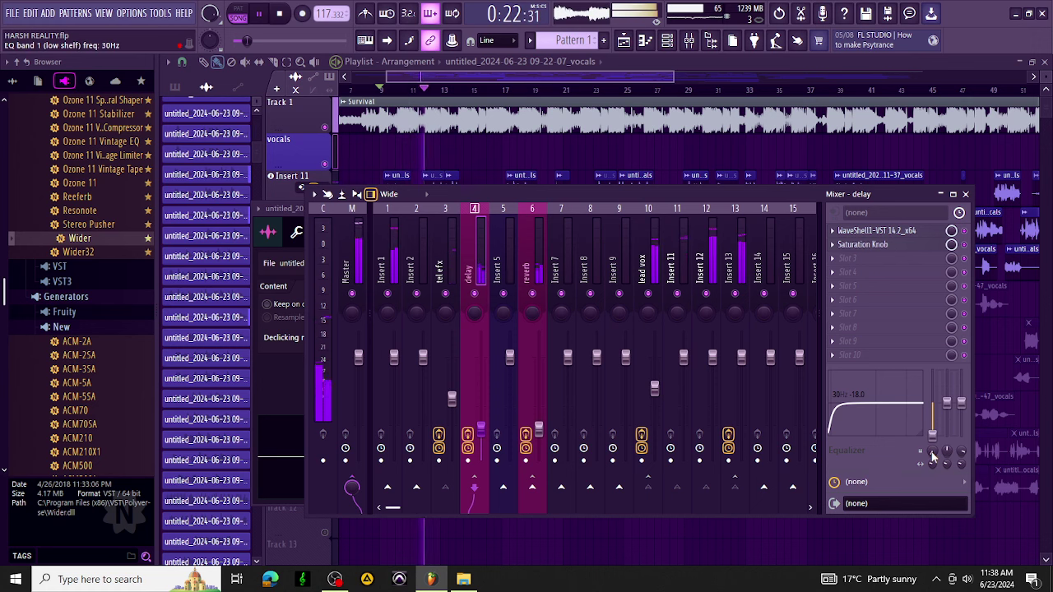
pyautogui.moveTo(932, 457); pyautogui.dragTo(932, 441)
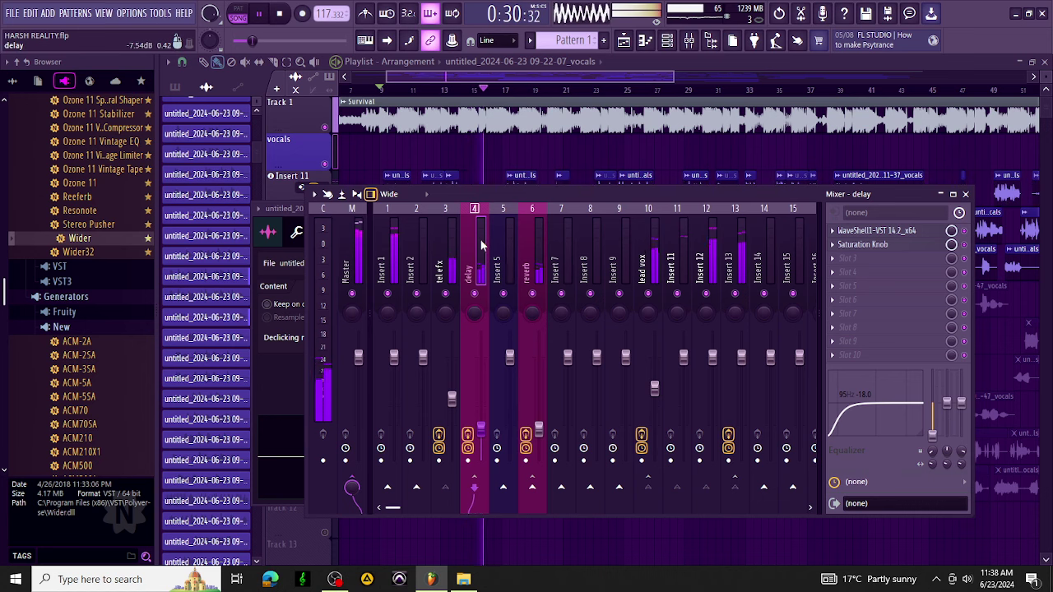
pyautogui.click(487, 80)
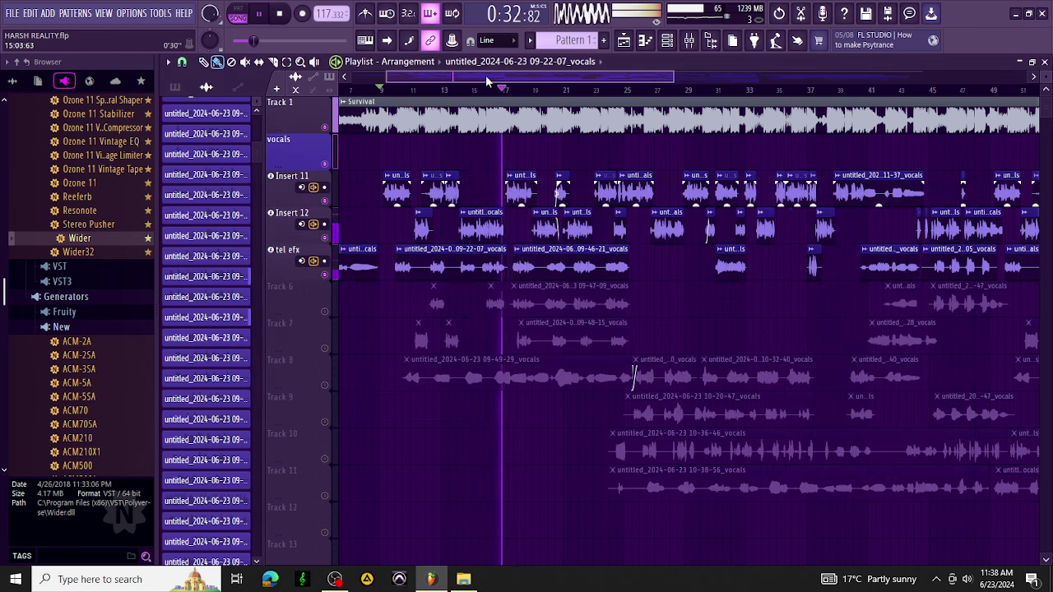
# Pan the channel of the 09-46-21 vocal clip on the tel efx track 29% left.
pyautogui.doubleClick(559, 265)
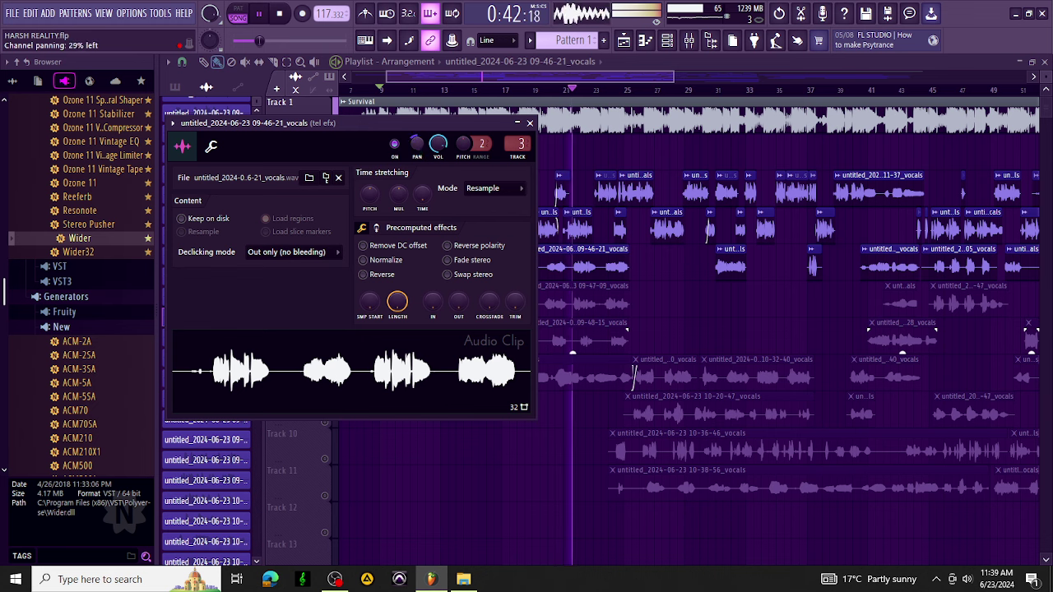
pyautogui.click(529, 122)
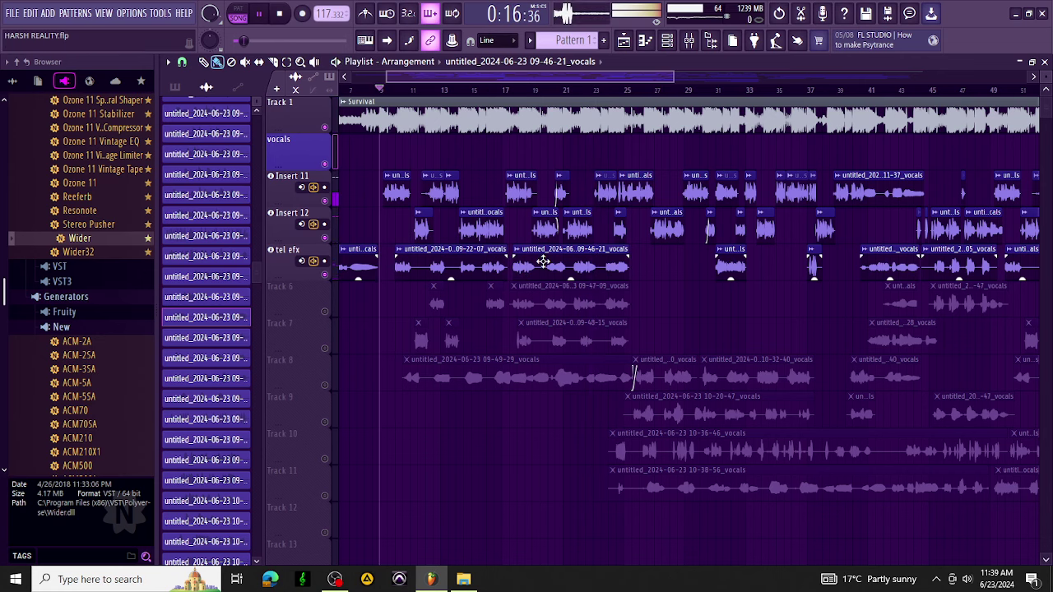
pyautogui.scroll(-1, 394, 367)
pyautogui.scroll(1, 390, 357)
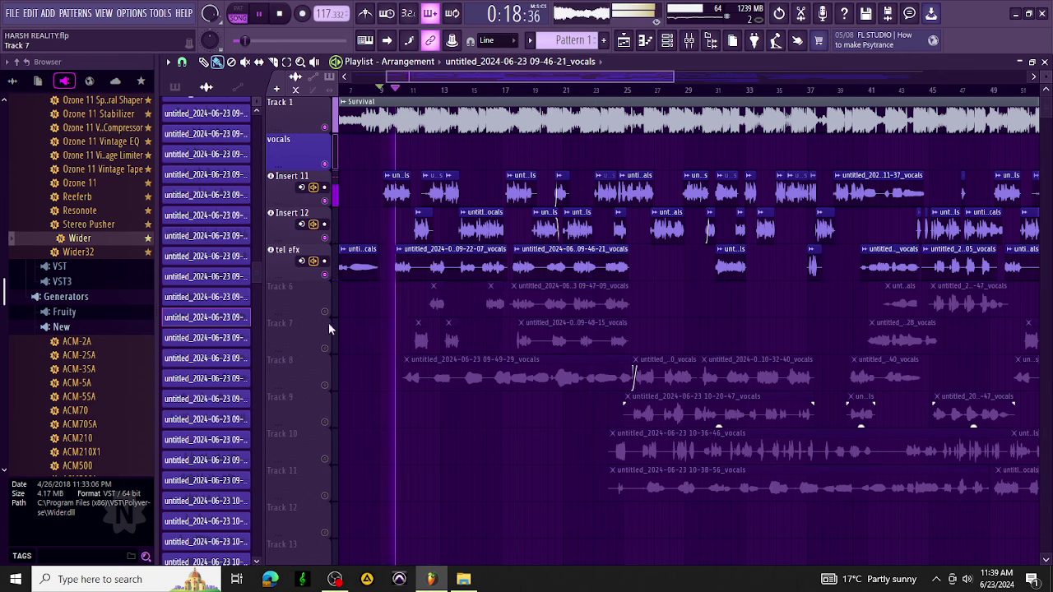
# Unmute playlist Track 6, then pause and resume playback.
pyautogui.click(327, 314)
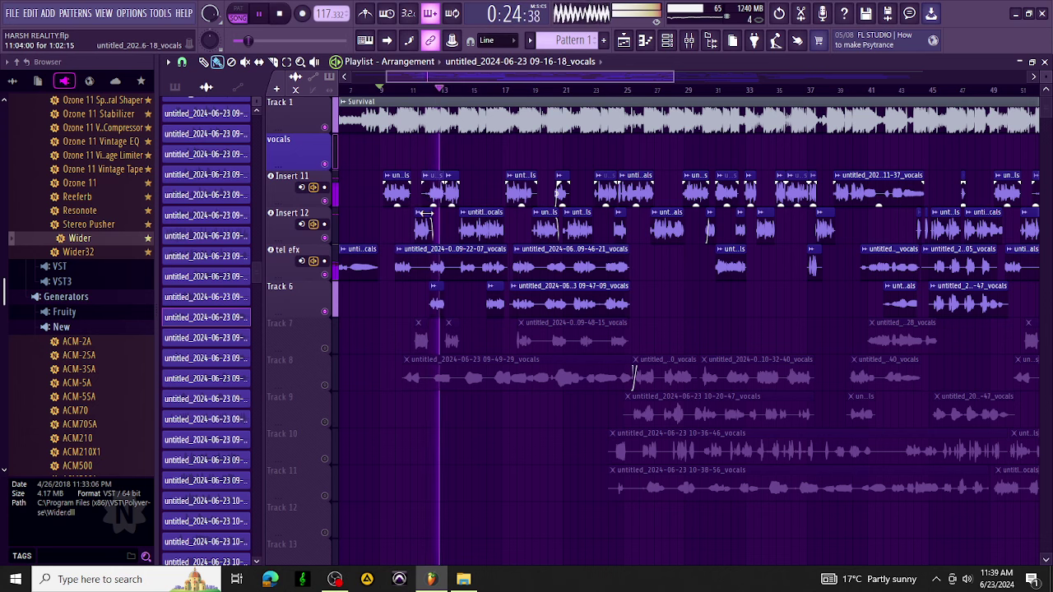
pyautogui.press('space')
pyautogui.press('space')
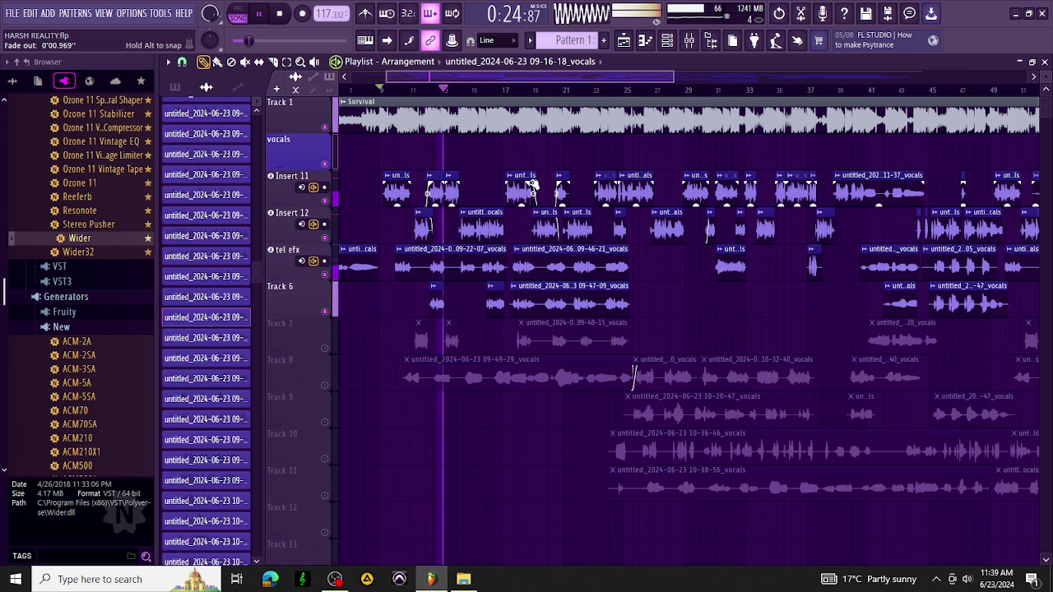
# Set the gate threshold in the Virtual Mix Rack inside the lead vox track's StudioRack to -40.0 dB.
pyautogui.click(690, 41)
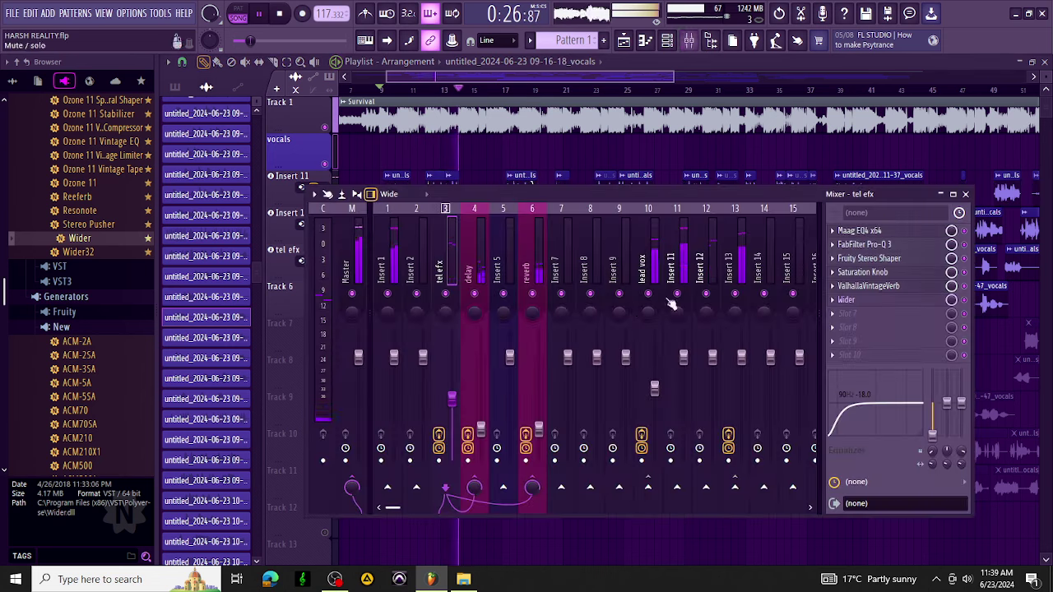
pyautogui.click(647, 246)
pyautogui.click(878, 258)
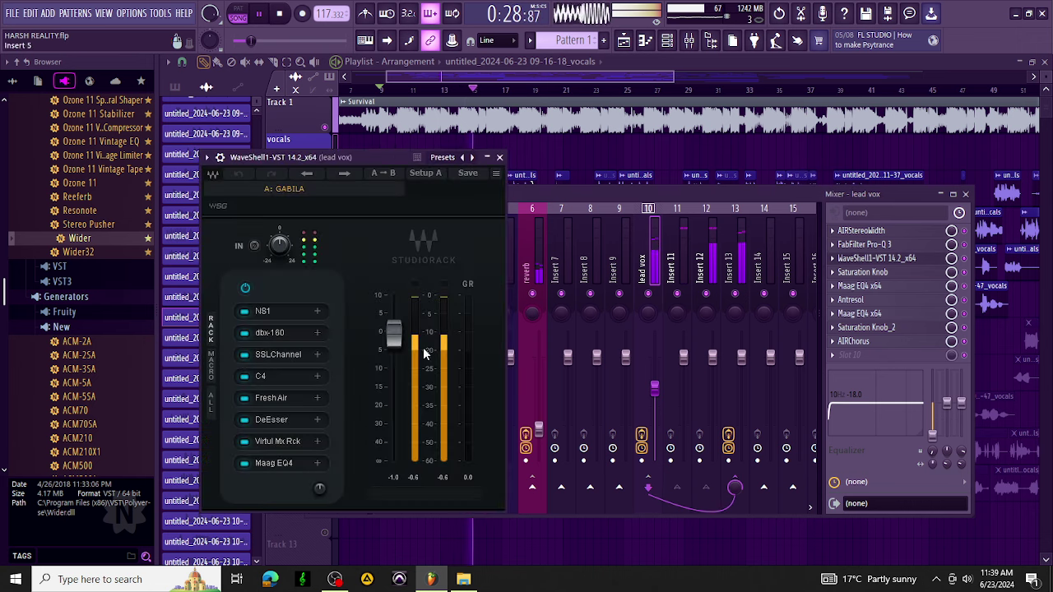
pyautogui.click(284, 442)
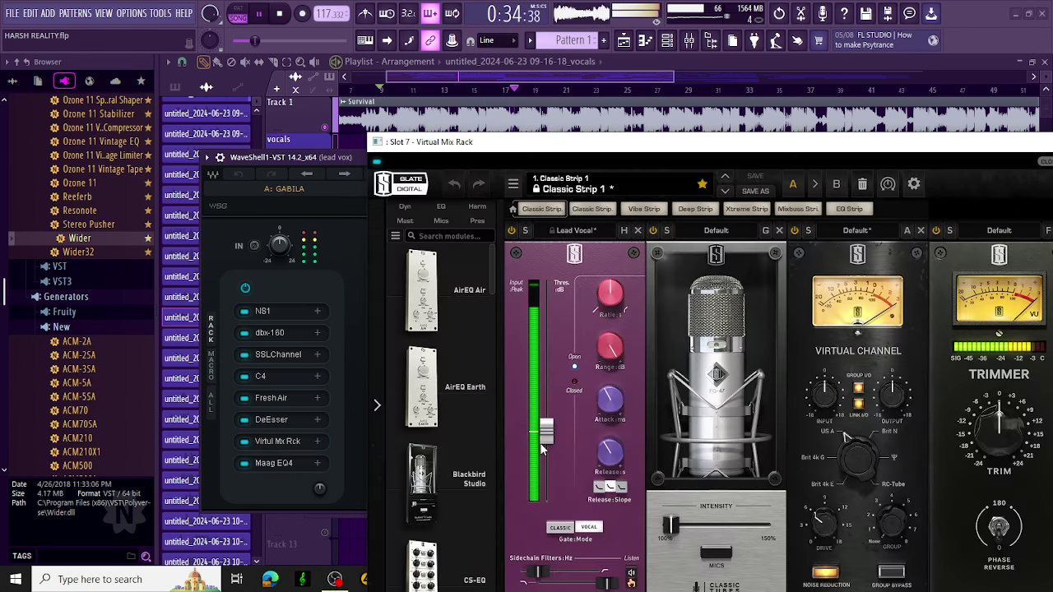
pyautogui.moveTo(540, 444); pyautogui.dragTo(545, 411)
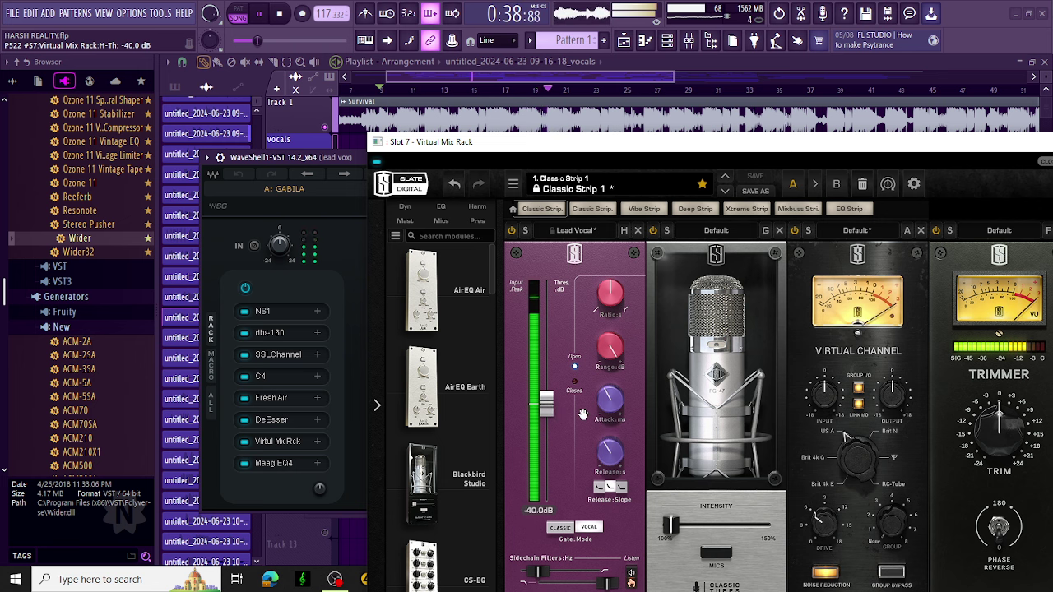
pyautogui.moveTo(724, 154); pyautogui.dragTo(553, 121)
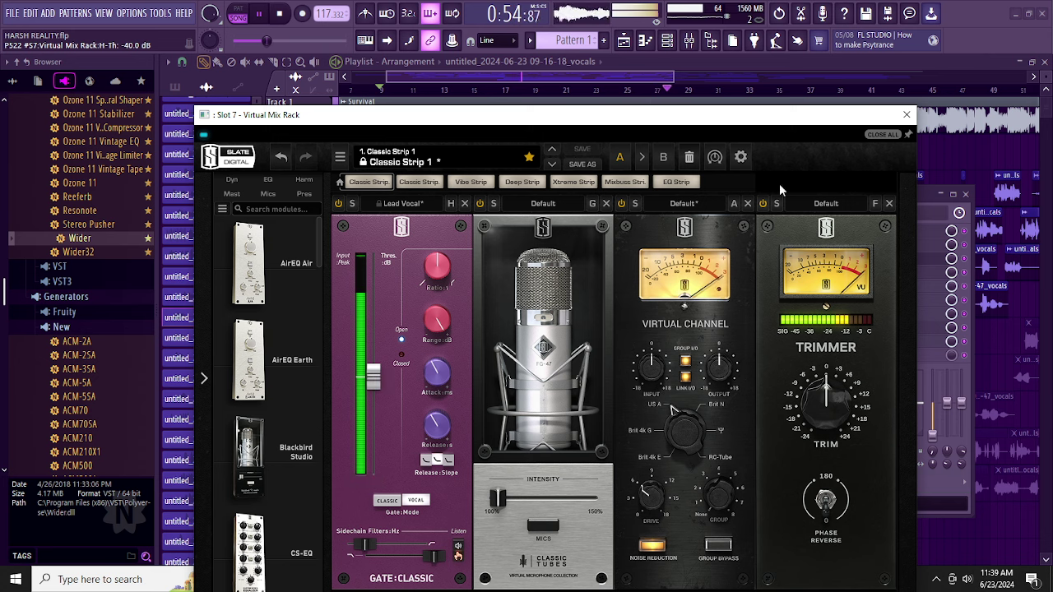
pyautogui.click(591, 80)
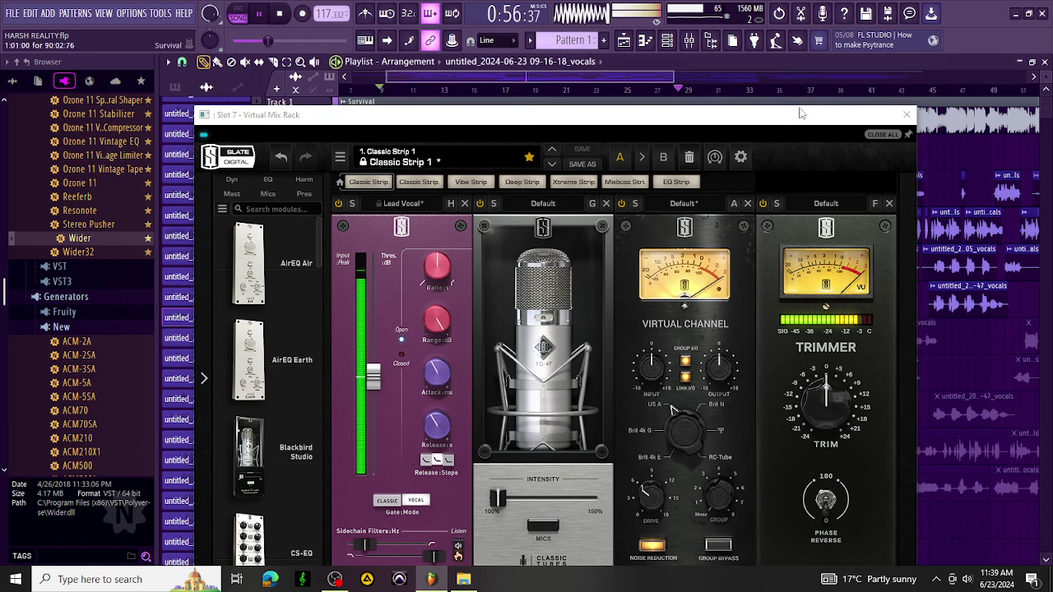
pyautogui.click(905, 115)
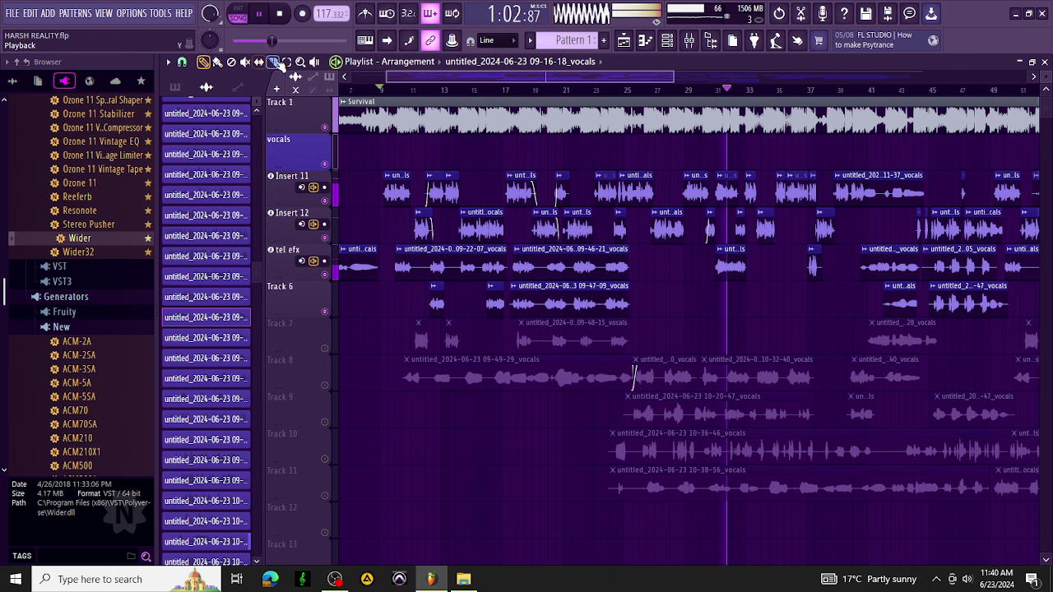
# Move the clip at bar 25 from Insert 11 to the vocals track, and the clip at bar 27 from Insert 12 to Track 12.
pyautogui.click(286, 61)
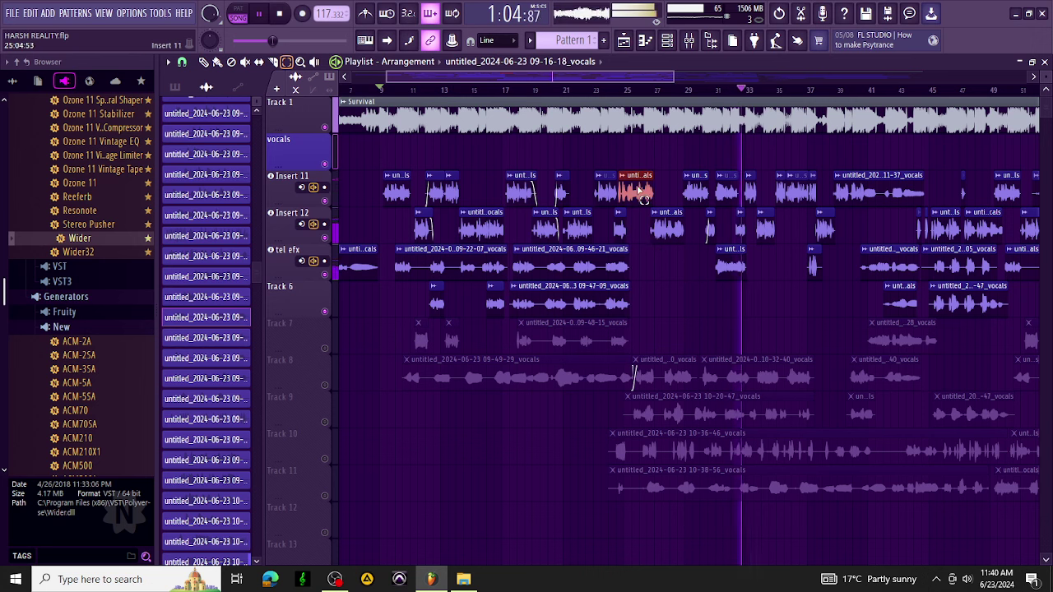
pyautogui.moveTo(642, 198); pyautogui.dragTo(642, 161)
pyautogui.click(675, 226)
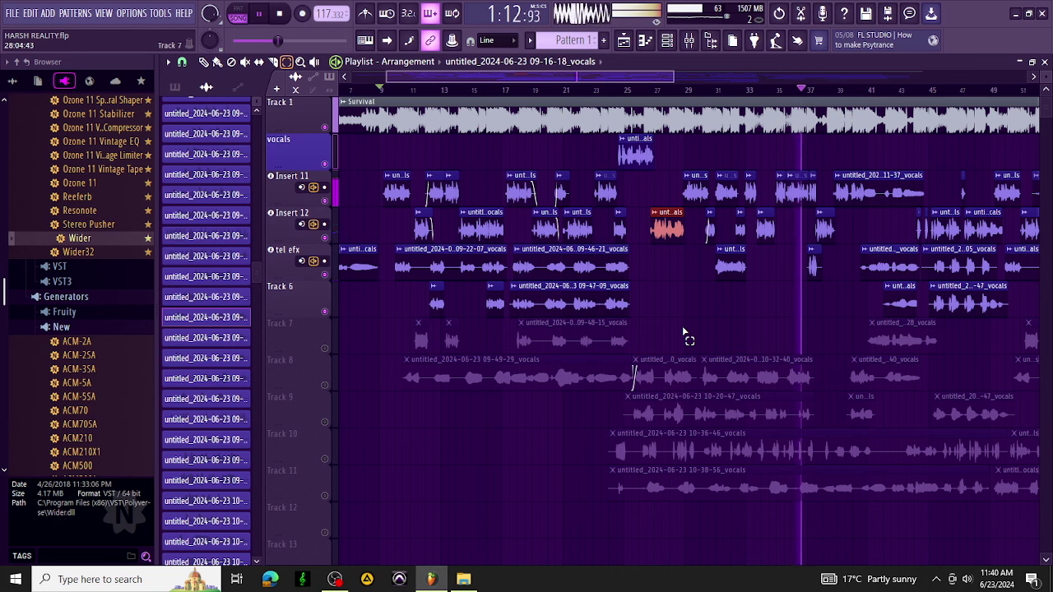
pyautogui.hotkey('shift', 'Down')
pyautogui.hotkey('shift', 'Down')
pyautogui.hotkey('shift', 'Down')
pyautogui.hotkey('shift', 'Down')
pyautogui.hotkey('shift', 'Down')
pyautogui.hotkey('shift', 'Down')
pyautogui.hotkey('shift', 'Down')
pyautogui.hotkey('shift', 'Down')
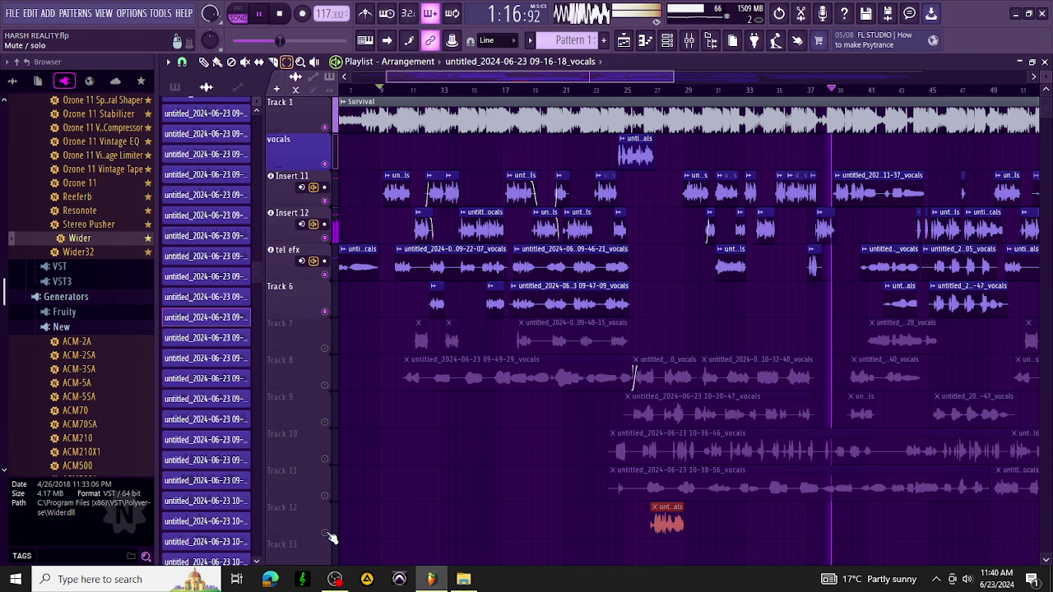
# Route mixer track Insert 14 to Insert 9 only.
pyautogui.click(690, 40)
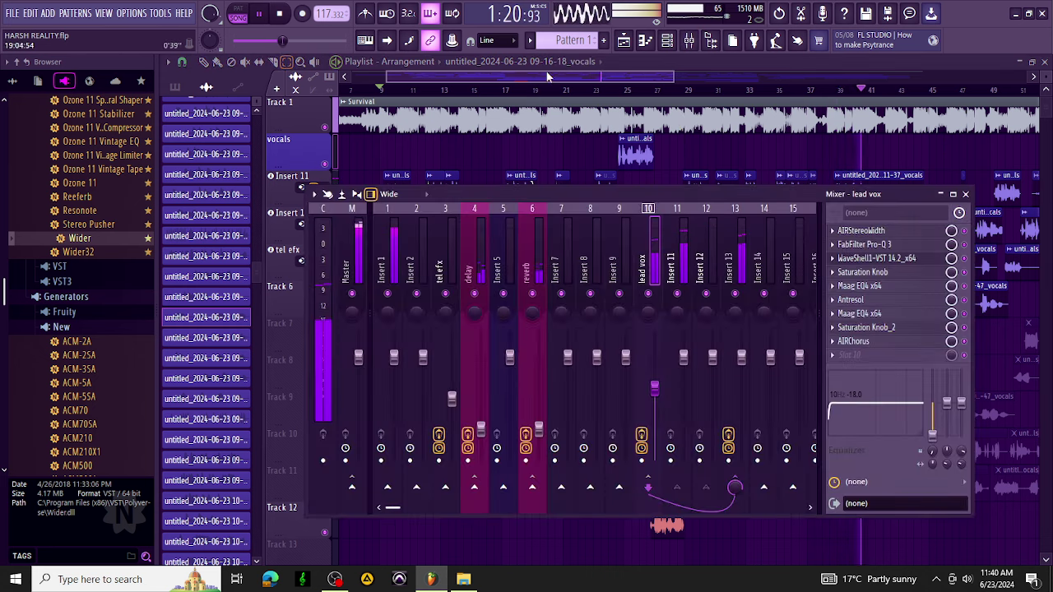
pyautogui.click(690, 40)
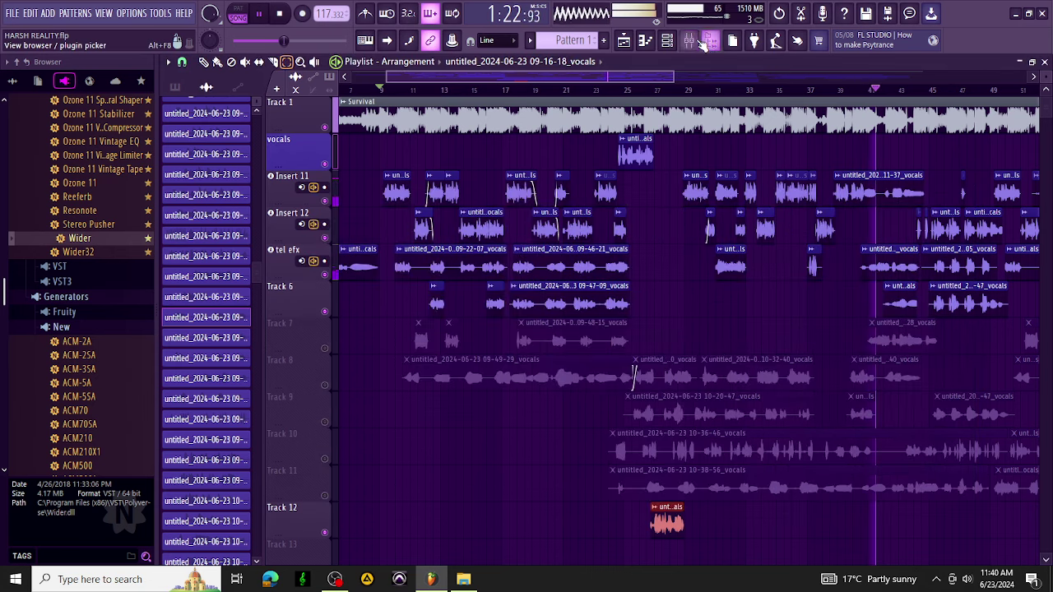
pyautogui.click(691, 41)
pyautogui.click(752, 387)
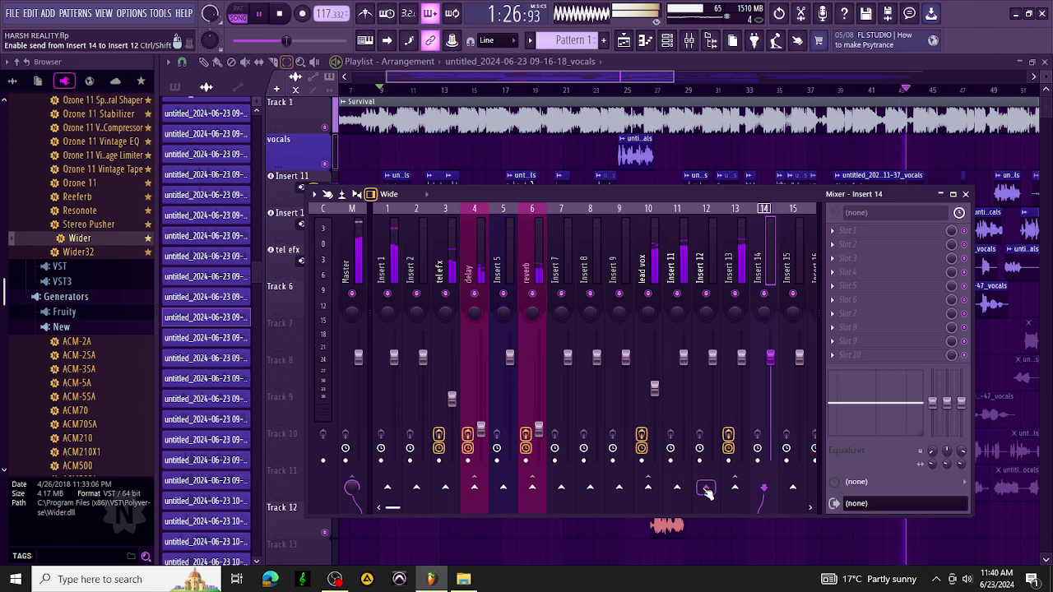
pyautogui.rightClick(620, 489)
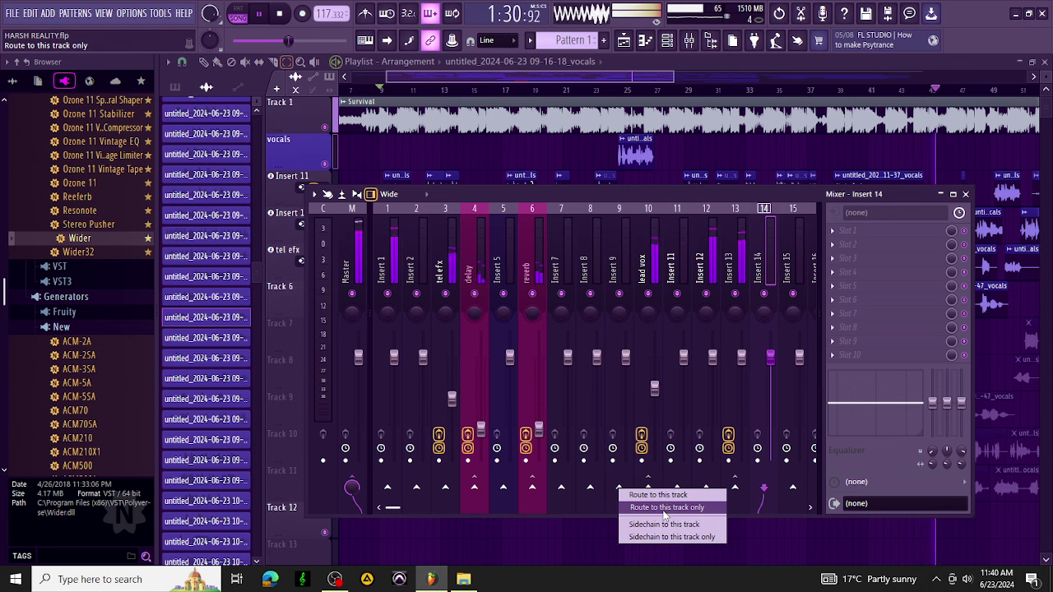
pyautogui.click(711, 508)
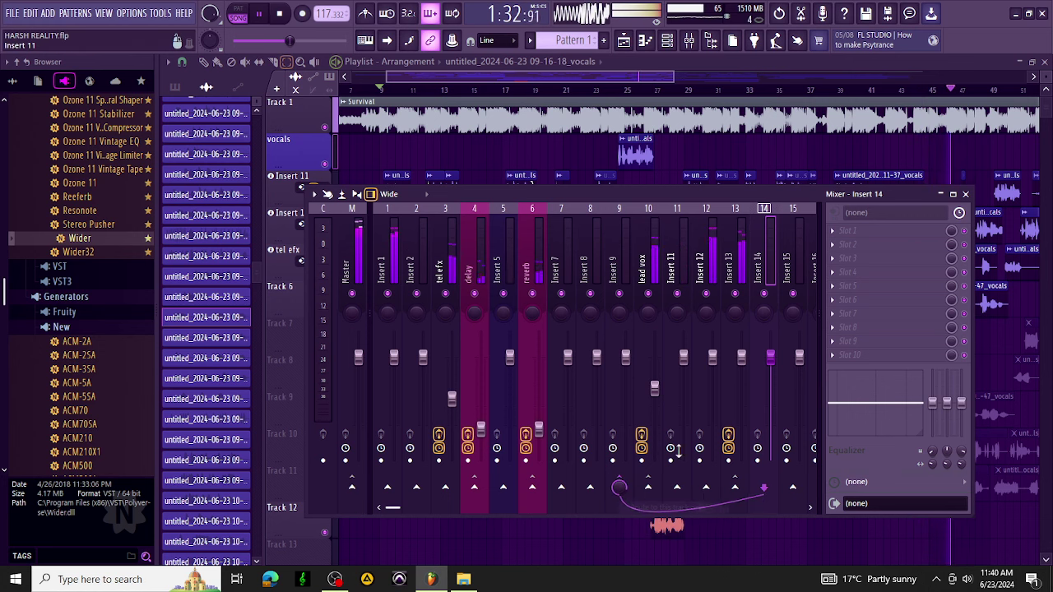
# Route mixer track Insert 9 to the lead vox track only.
pyautogui.click(622, 240)
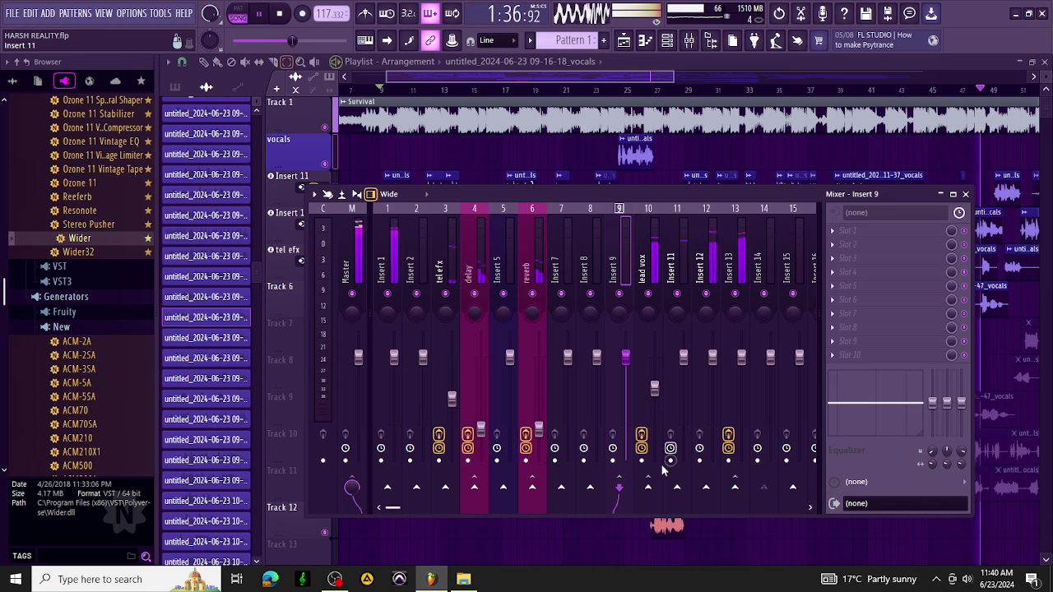
pyautogui.rightClick(649, 488)
pyautogui.click(686, 511)
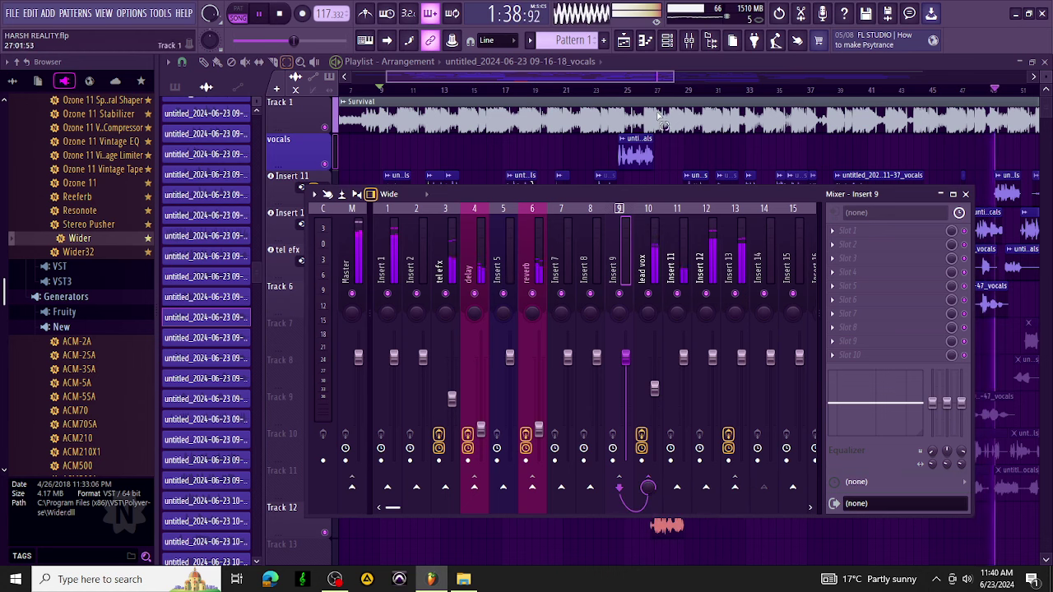
# Make the vocals playlist track an audio track assigned to mixer track Insert 9.
pyautogui.click(709, 180)
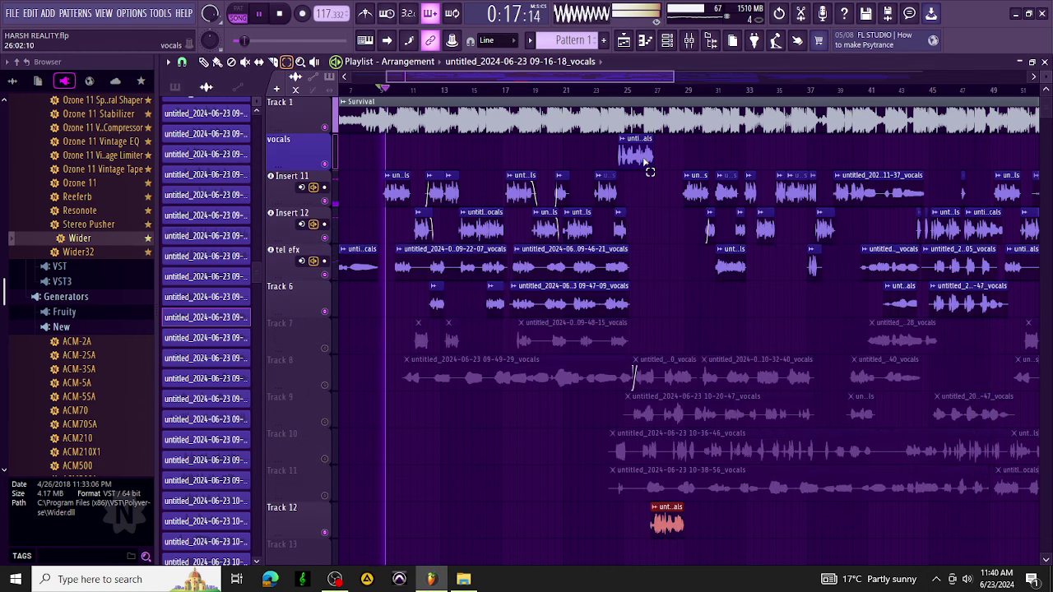
pyautogui.rightClick(317, 133)
pyautogui.moveTo(416, 219)
pyautogui.moveTo(448, 231)
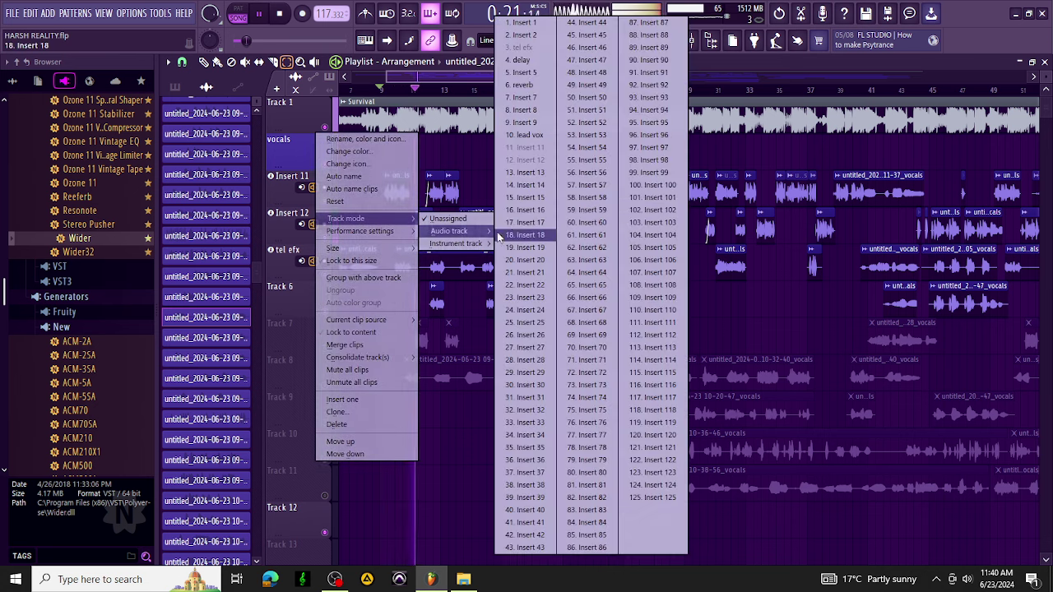
pyautogui.click(551, 143)
# Move the clip at bar 29 from Insert 11 to Insert 9, and the clip at bar 30 from Insert 12 to Track 12.
pyautogui.click(696, 194)
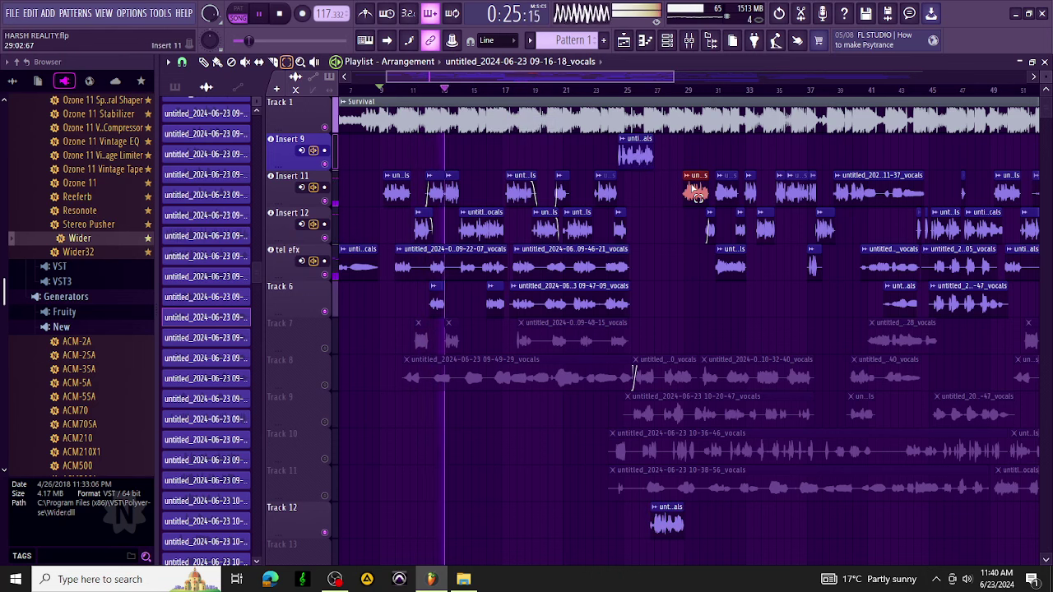
pyautogui.moveTo(696, 193); pyautogui.dragTo(696, 154)
pyautogui.click(709, 235)
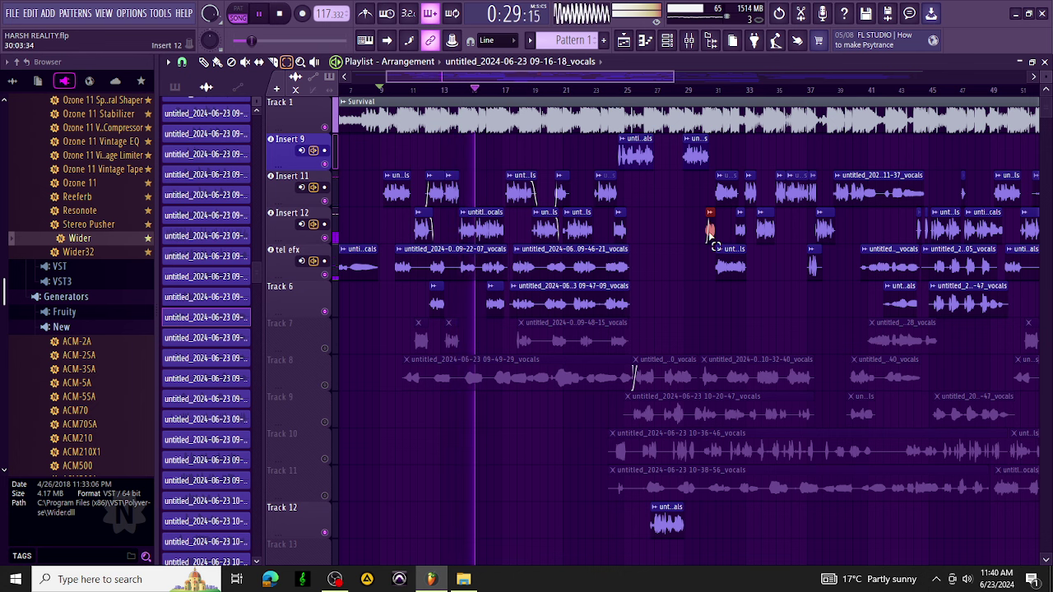
pyautogui.hotkey('shift', 'Down')
pyautogui.hotkey('shift', 'Down')
pyautogui.hotkey('shift', 'Down')
pyautogui.hotkey('shift', 'Down')
pyautogui.hotkey('shift', 'Down')
pyautogui.hotkey('shift', 'Down')
pyautogui.hotkey('shift', 'Down')
pyautogui.hotkey('shift', 'Down')
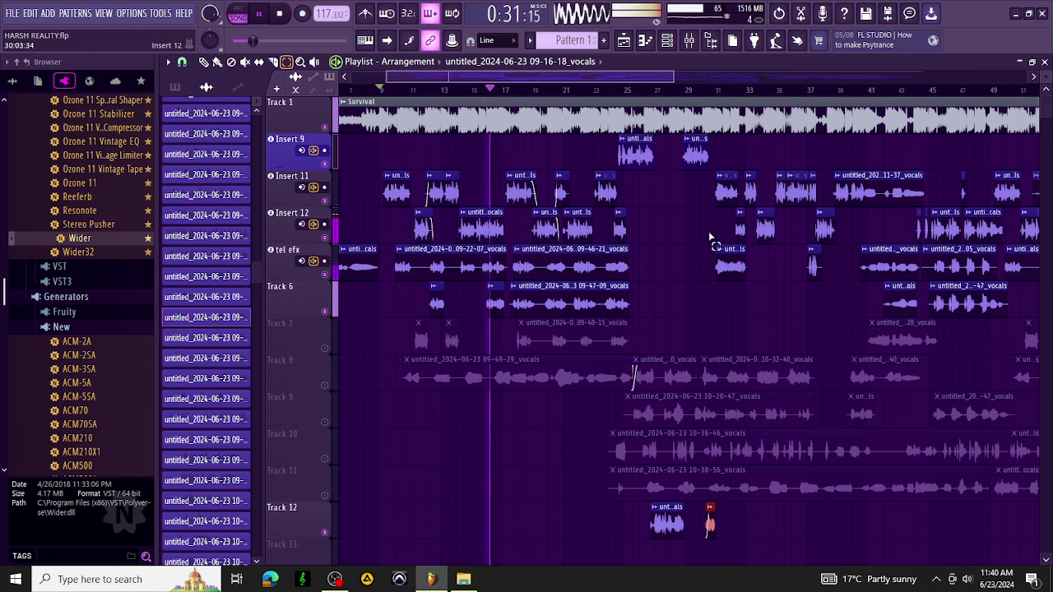
# Make playlist Track 12 an audio track assigned to mixer track Insert 14.
pyautogui.rightClick(313, 225)
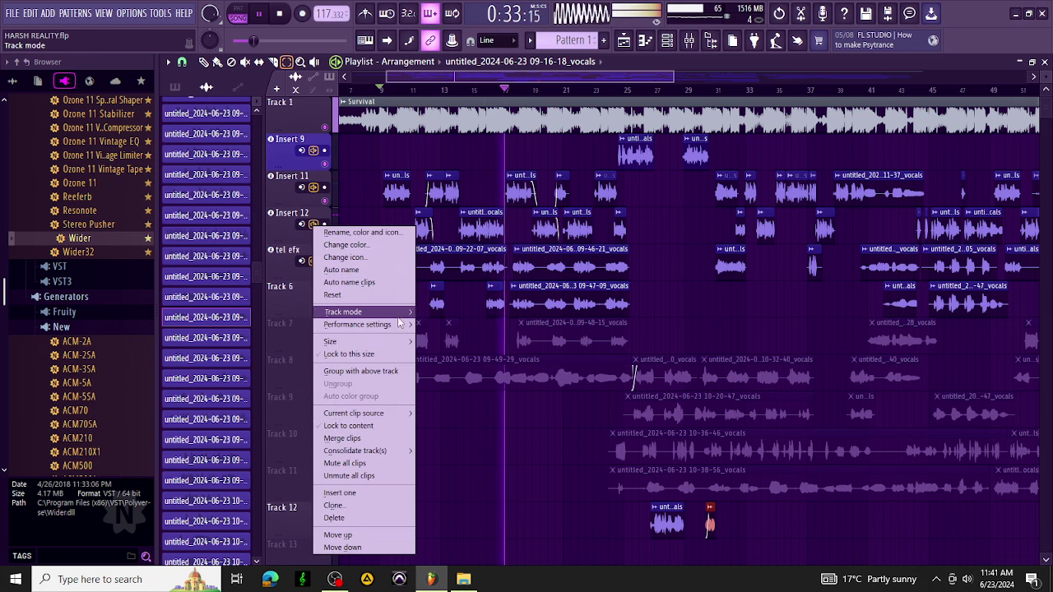
pyautogui.moveTo(403, 312)
pyautogui.moveTo(448, 324)
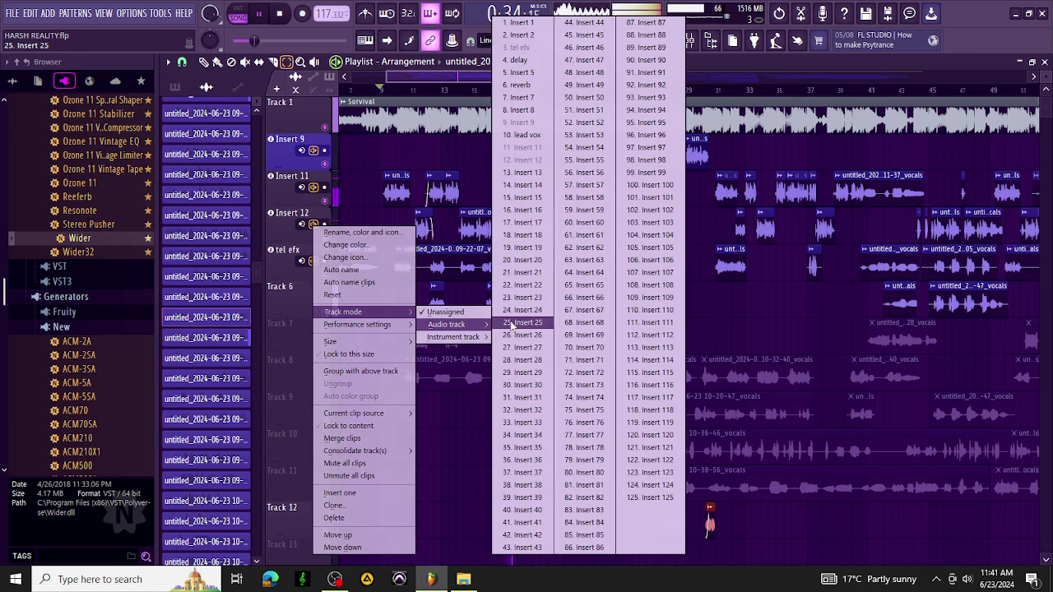
pyautogui.click(534, 190)
# Move the vocal clip at bar 61 from Insert 14 to Track 9 and open its audio clip channel settings.
pyautogui.moveTo(642, 78); pyautogui.dragTo(851, 74)
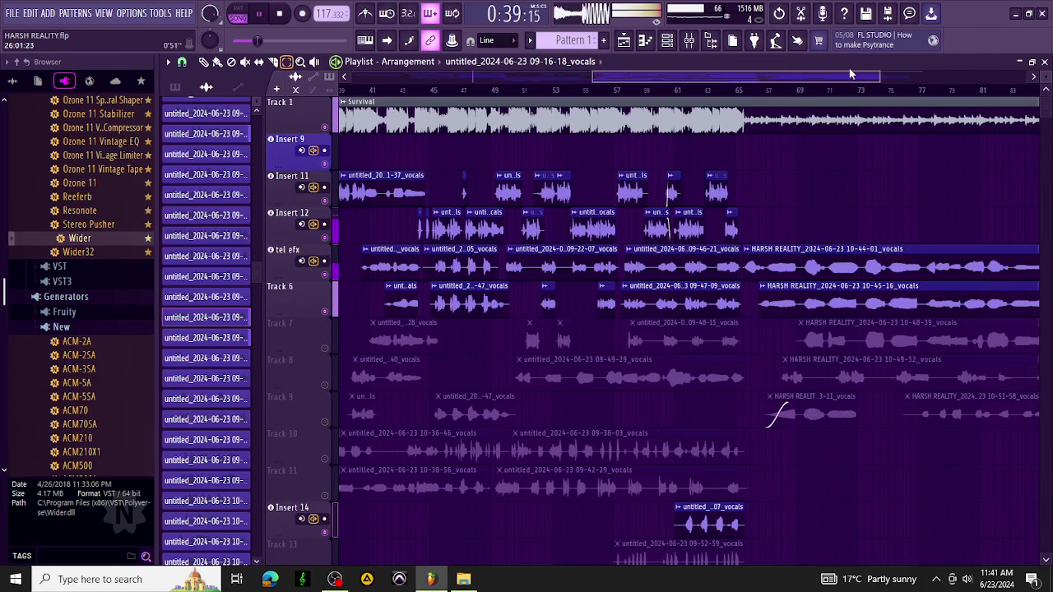
pyautogui.moveTo(721, 510); pyautogui.dragTo(718, 498)
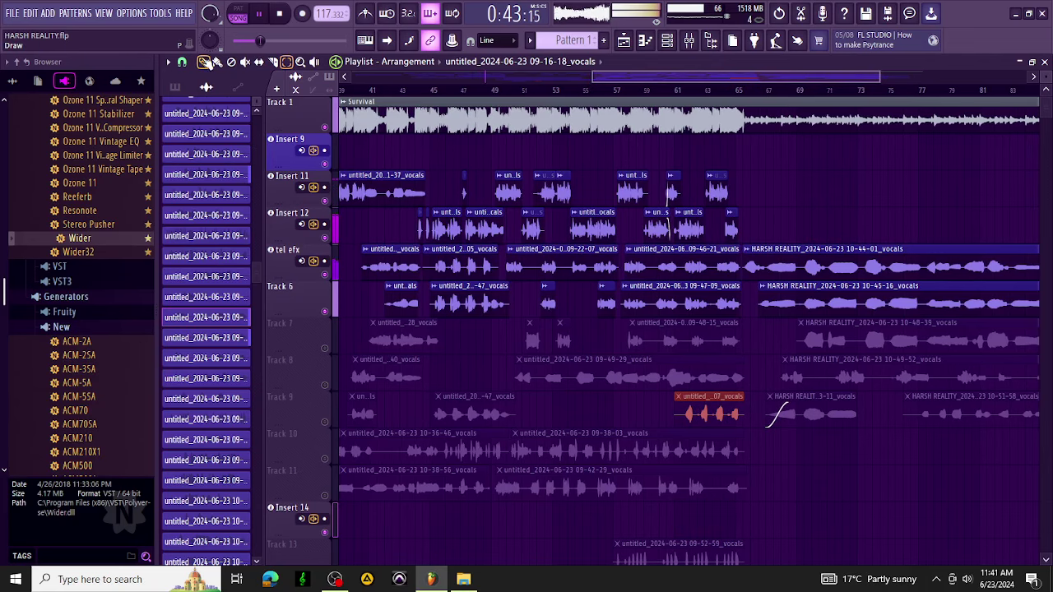
pyautogui.doubleClick(688, 410)
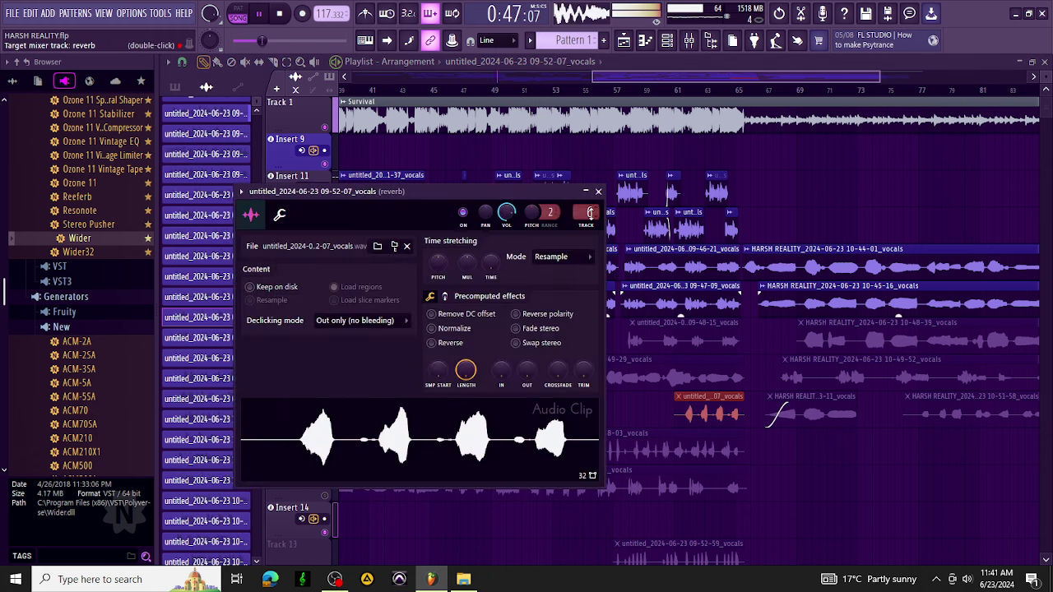
# Move the vocal clip at bar 31 from Insert 11 to Insert 9.
pyautogui.click(695, 75)
pyautogui.moveTo(704, 89); pyautogui.dragTo(138, 117)
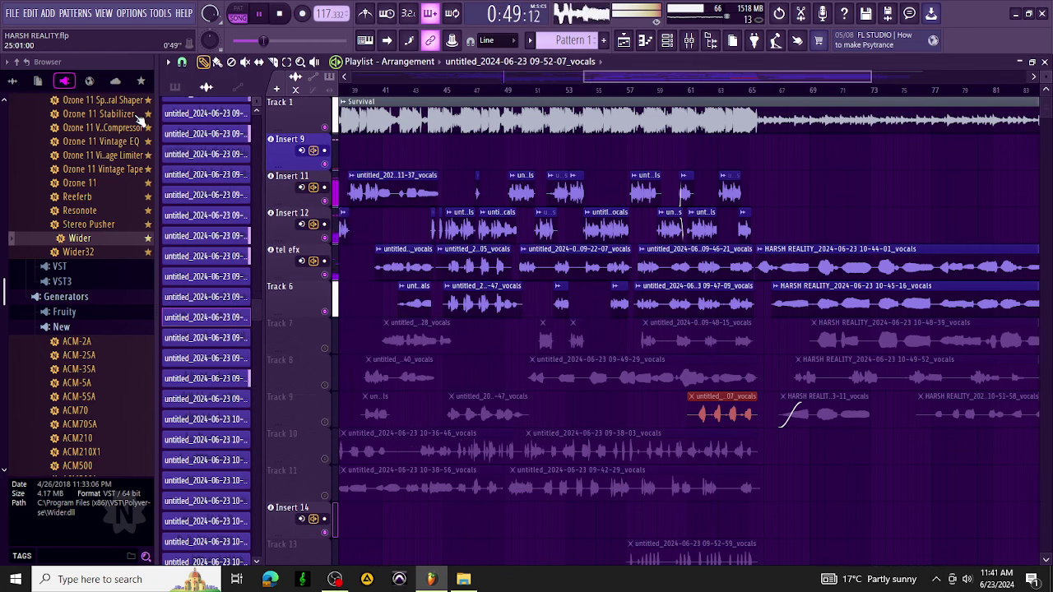
pyautogui.click(459, 74)
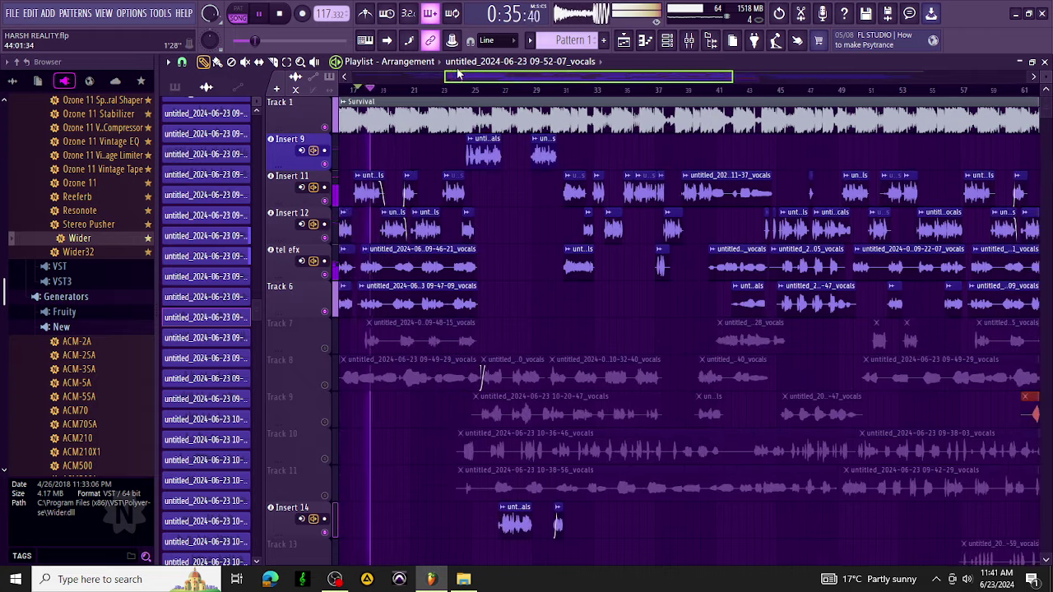
pyautogui.moveTo(459, 74); pyautogui.dragTo(409, 86)
pyautogui.click(398, 90)
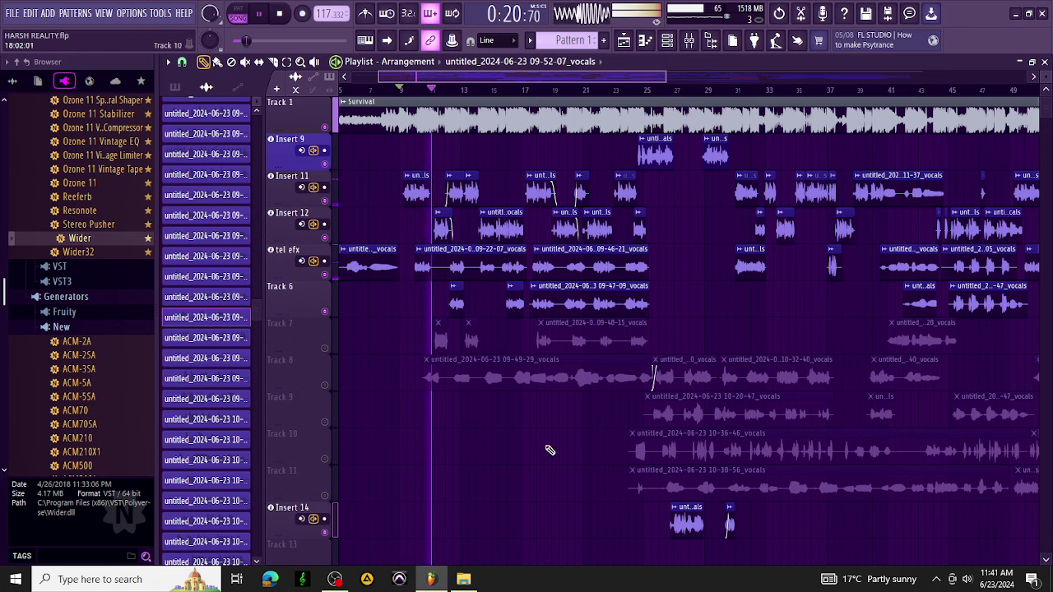
pyautogui.click(287, 62)
pyautogui.click(748, 196)
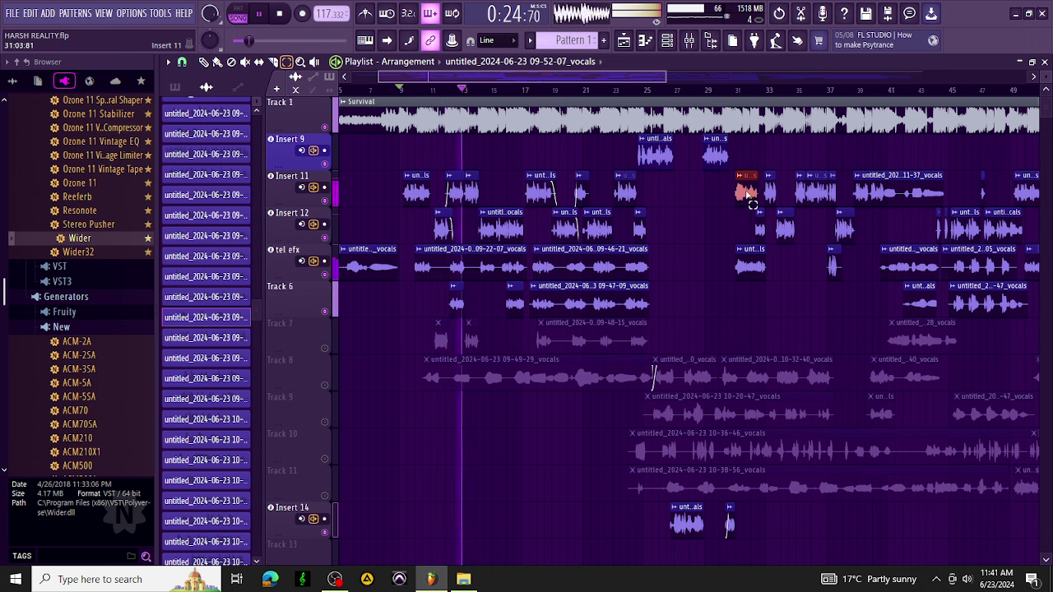
pyautogui.hotkey('shift', 'Up')
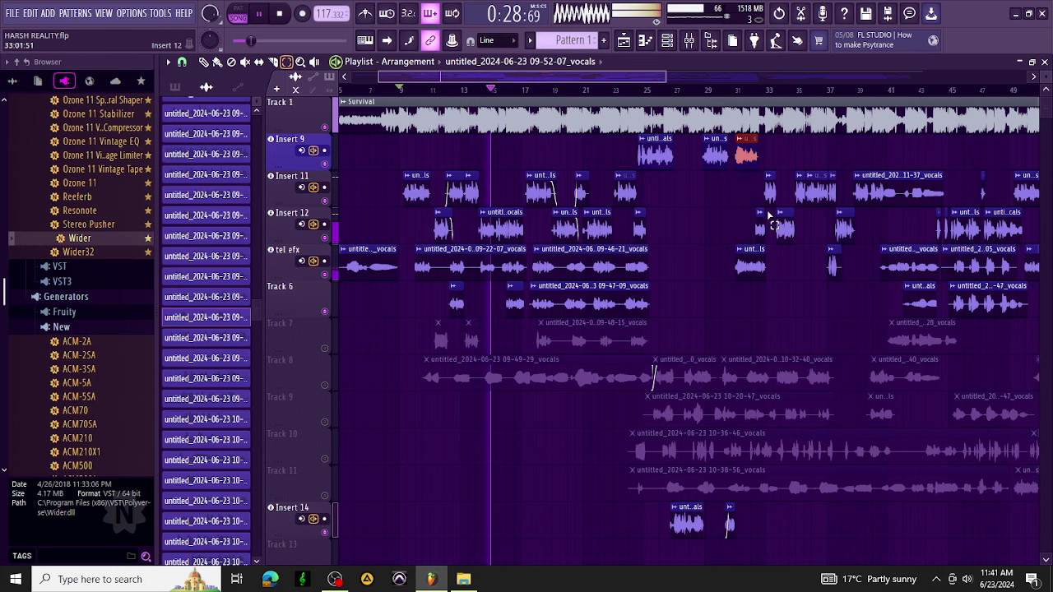
# Move the short vocal clip at bar 32 from Insert 12 to Insert 14.
pyautogui.click(756, 224)
pyautogui.hotkey('shift', 'Down')
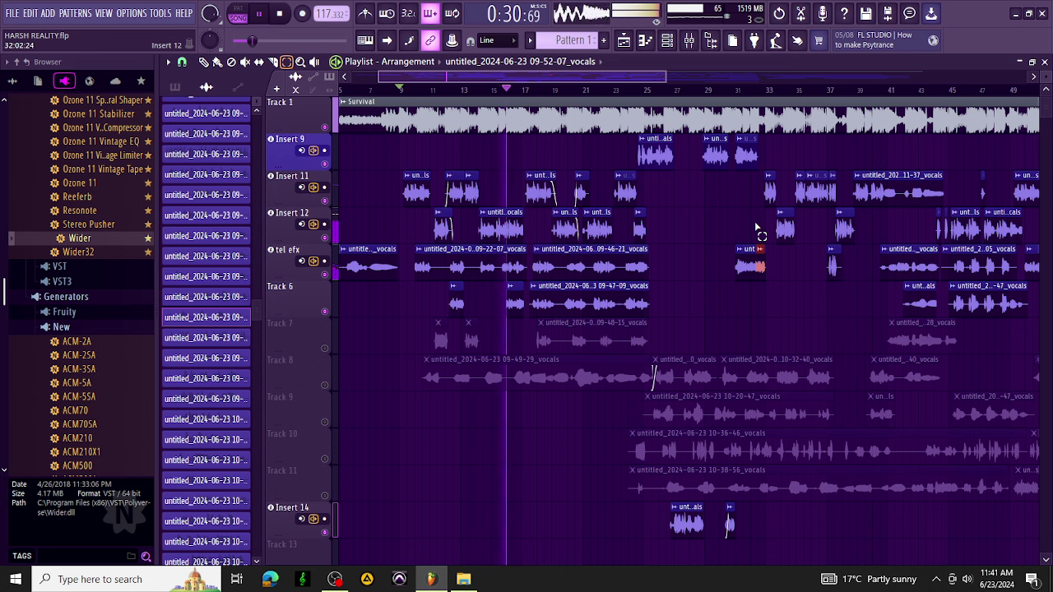
pyautogui.hotkey('shift', 'Down')
pyautogui.hotkey('shift', 'Down')
pyautogui.hotkey('shift', 'Down')
pyautogui.hotkey('shift', 'Down')
pyautogui.hotkey('shift', 'Down')
pyautogui.hotkey('shift', 'Down')
pyautogui.hotkey('shift', 'Down')
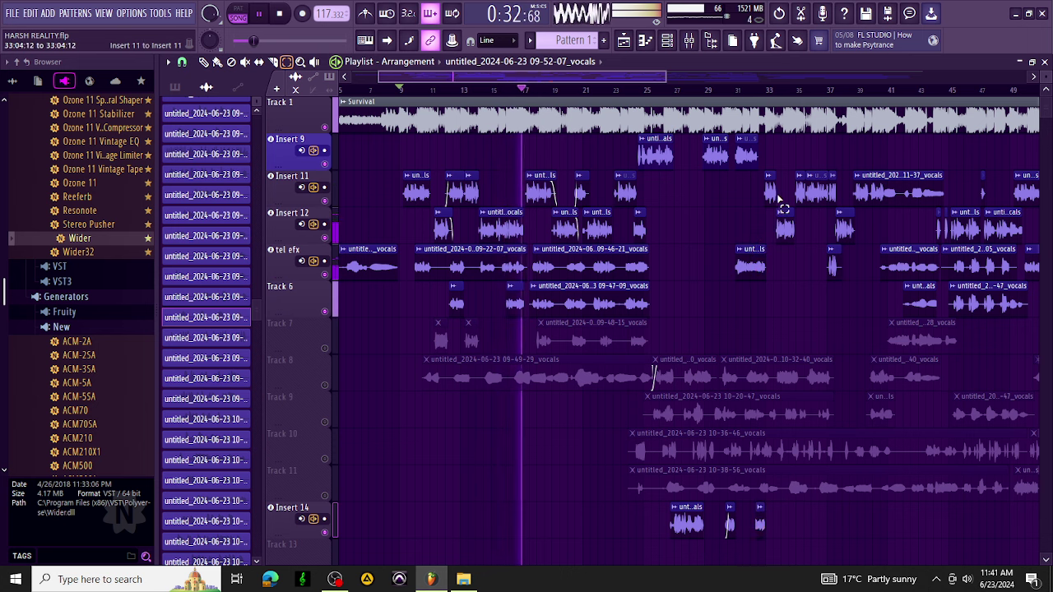
# Move the clip at bar 33 from Insert 11 to Insert 9, and the clip at bar 34 from Insert 12 to Insert 14.
pyautogui.moveTo(776, 192); pyautogui.dragTo(773, 156)
pyautogui.moveTo(786, 219); pyautogui.dragTo(790, 224)
pyautogui.hotkey('shift', 'Down')
pyautogui.hotkey('shift', 'Down')
pyautogui.hotkey('shift', 'Down')
pyautogui.hotkey('shift', 'Down')
pyautogui.hotkey('shift', 'Down')
pyautogui.hotkey('shift', 'Down')
pyautogui.hotkey('shift', 'Down')
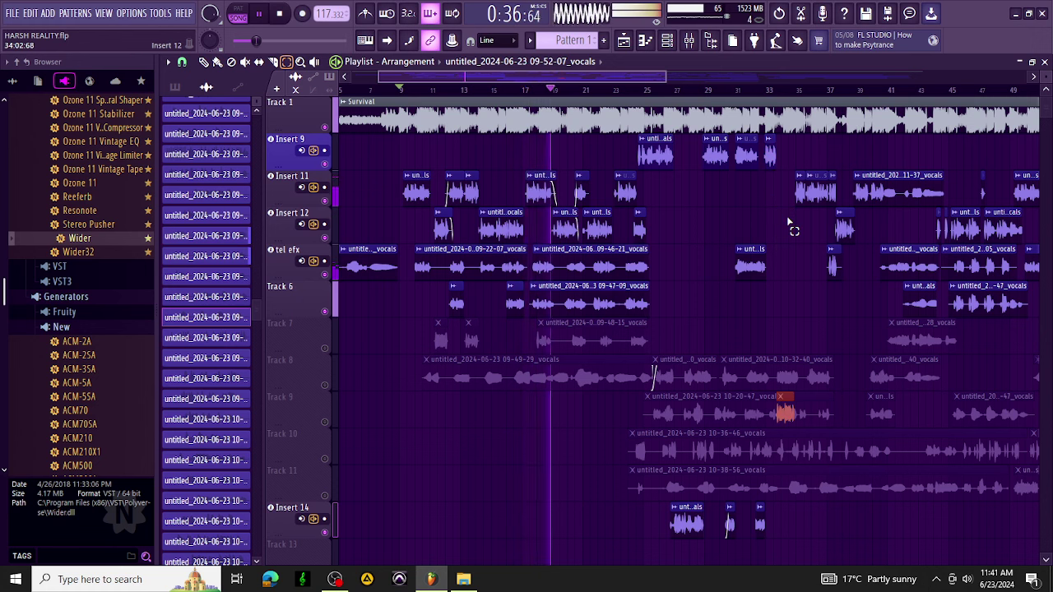
# Move the Insert 11 clip at bar 35 to Insert 9, and the Insert 11 clip at bar 36 to Insert 14.
pyautogui.click(803, 191)
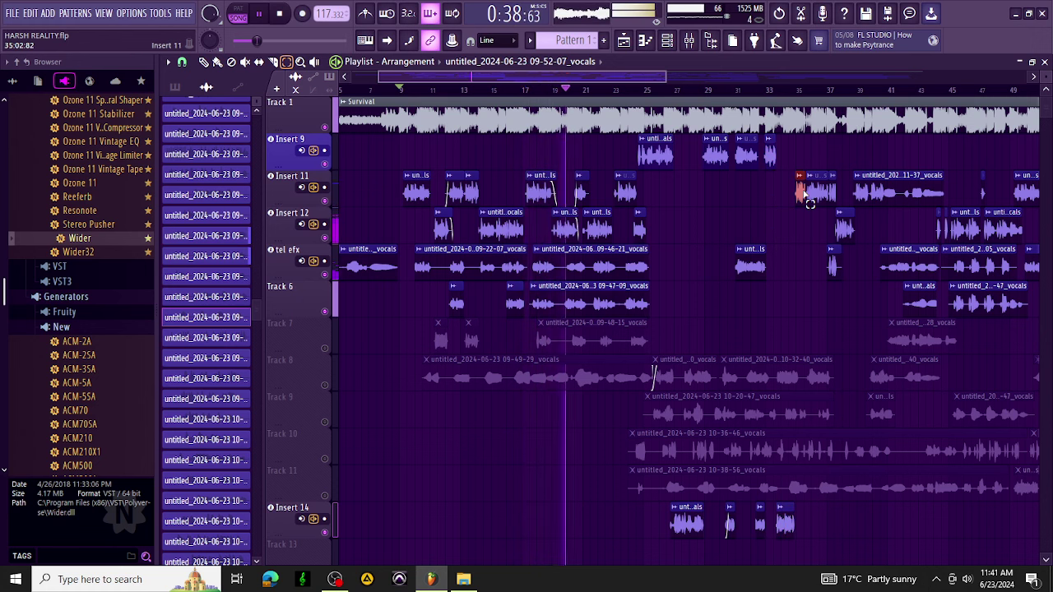
pyautogui.hotkey('shift', 'Up')
pyautogui.click(812, 199)
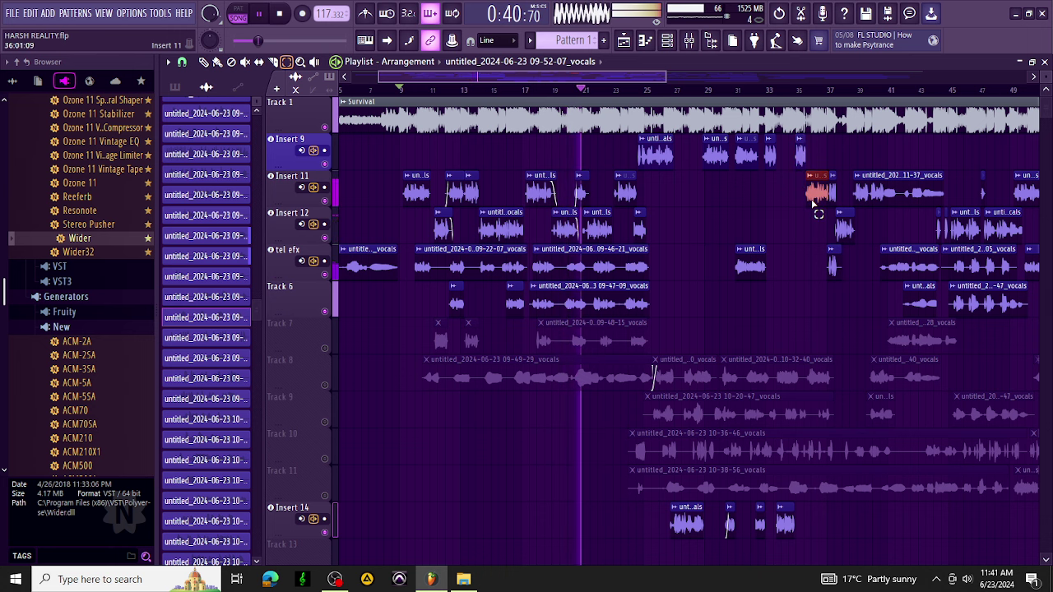
pyautogui.hotkey('shift', 'Down')
pyautogui.hotkey('shift', 'Down')
pyautogui.hotkey('shift', 'Down')
pyautogui.hotkey('shift', 'Down')
pyautogui.hotkey('shift', 'Down')
pyautogui.hotkey('shift', 'Down')
pyautogui.hotkey('shift', 'Down')
pyautogui.hotkey('shift', 'Down')
pyautogui.hotkey('shift', 'Down')
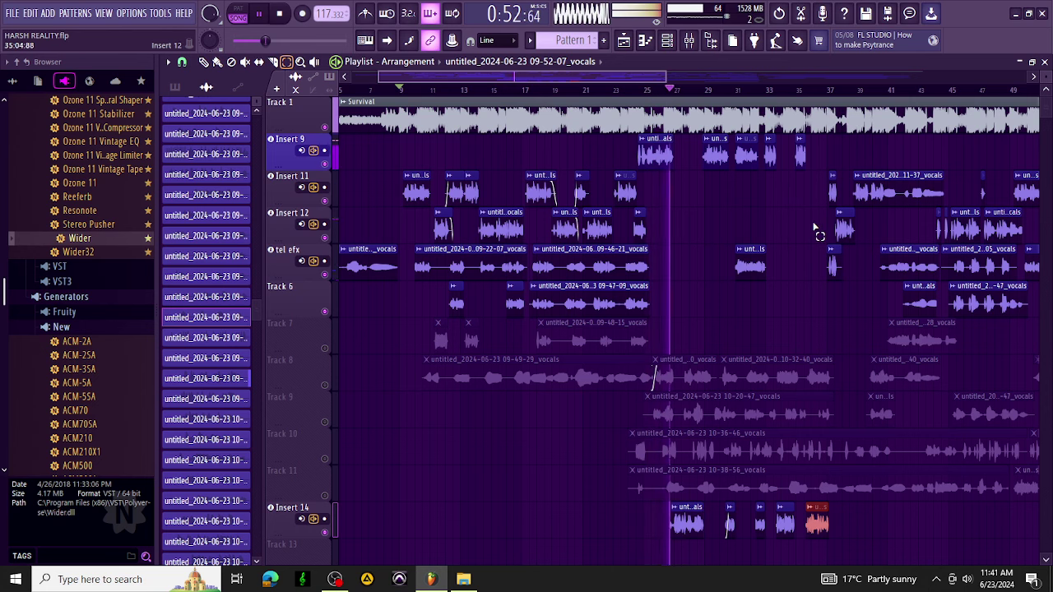
# Move the clip at bar 37 from Insert 11 to Insert 9, and the clip at bar 38 from Insert 12 to Insert 14.
pyautogui.moveTo(841, 188); pyautogui.dragTo(808, 190)
pyautogui.hotkey('shift', 'Up')
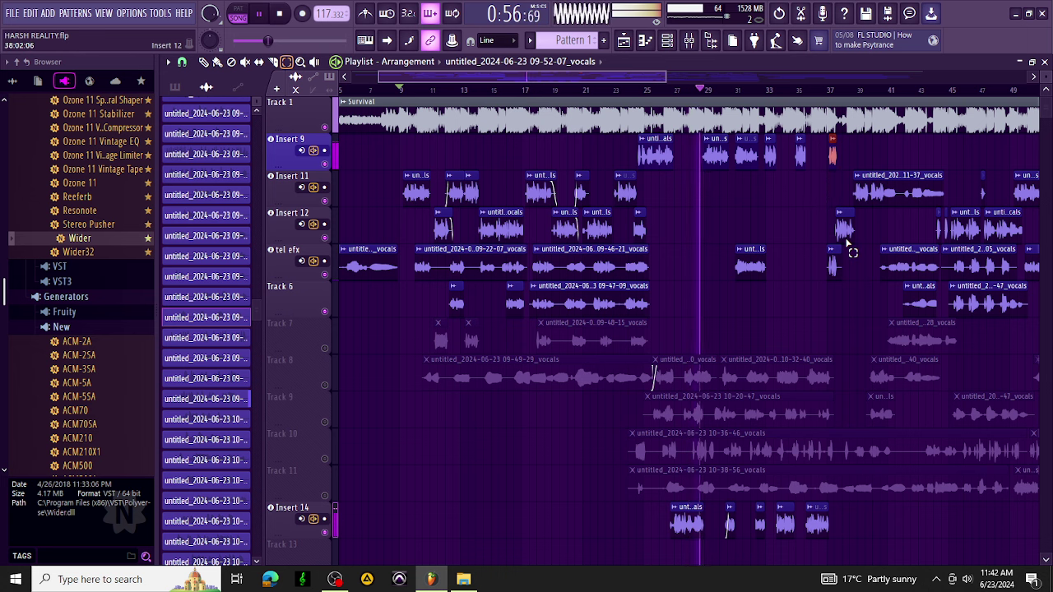
pyautogui.hotkey('shift', 'Down')
pyautogui.hotkey('shift', 'Down')
pyautogui.hotkey('shift', 'Down')
pyautogui.hotkey('shift', 'Down')
pyautogui.hotkey('shift', 'Down')
pyautogui.hotkey('shift', 'Down')
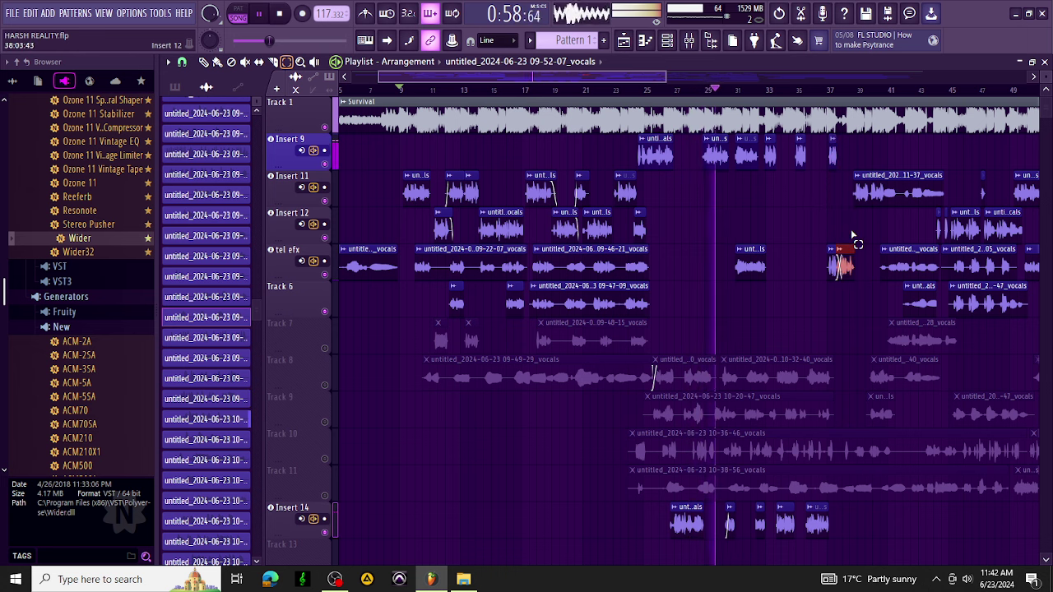
pyautogui.hotkey('shift', 'Down')
pyautogui.hotkey('shift', 'Down')
pyautogui.hotkey('shift', 'Down')
pyautogui.hotkey('shift', 'Down')
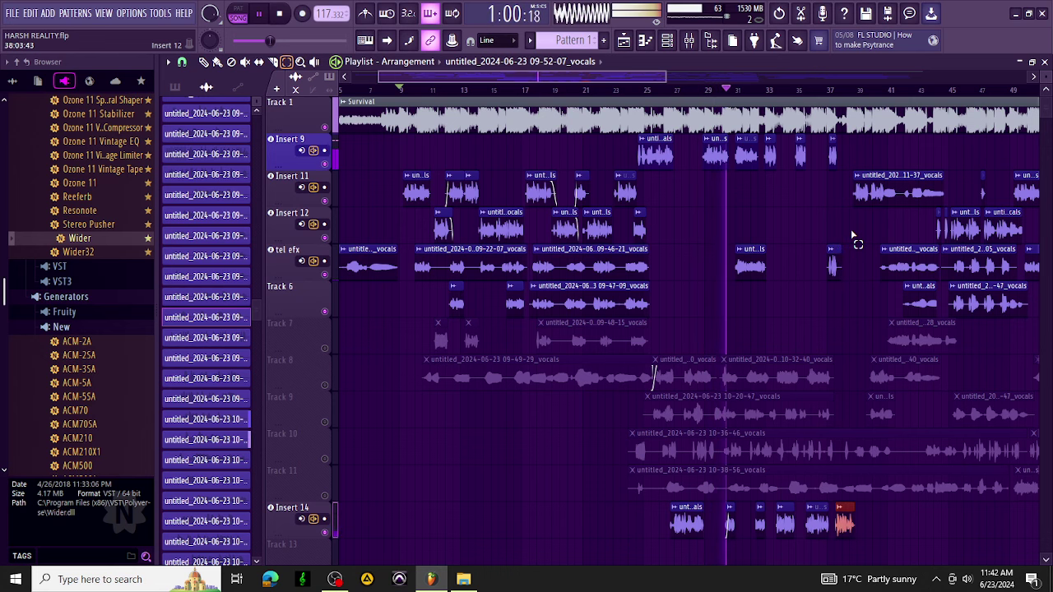
# Move the long clip at bar 39 from Insert 11 and the clip at bar 45 from Insert 12 to Insert 9.
pyautogui.click(884, 193)
pyautogui.hotkey('shift', 'Up')
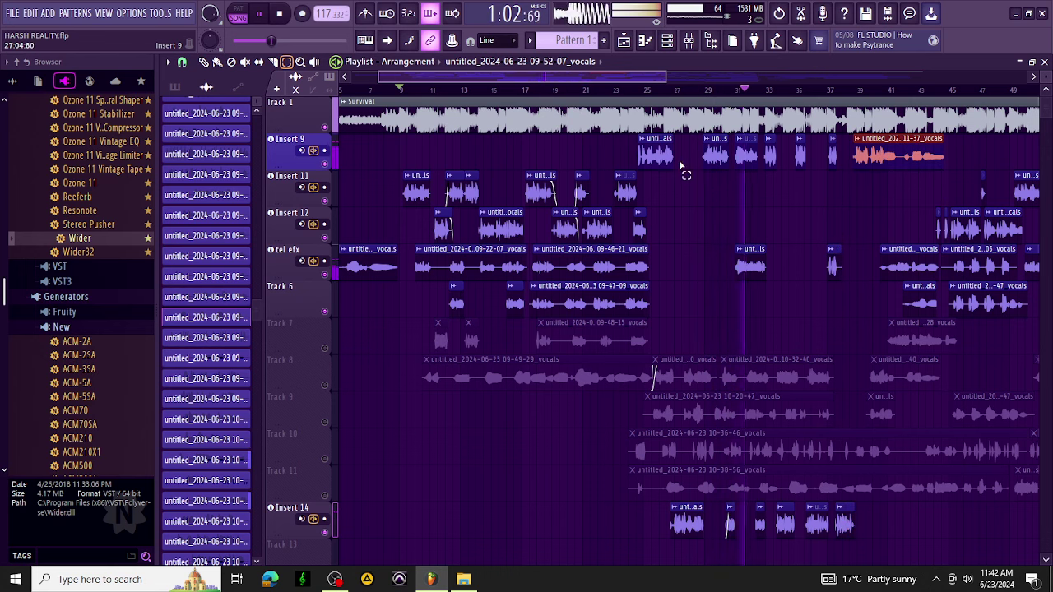
pyautogui.moveTo(578, 79); pyautogui.dragTo(708, 82)
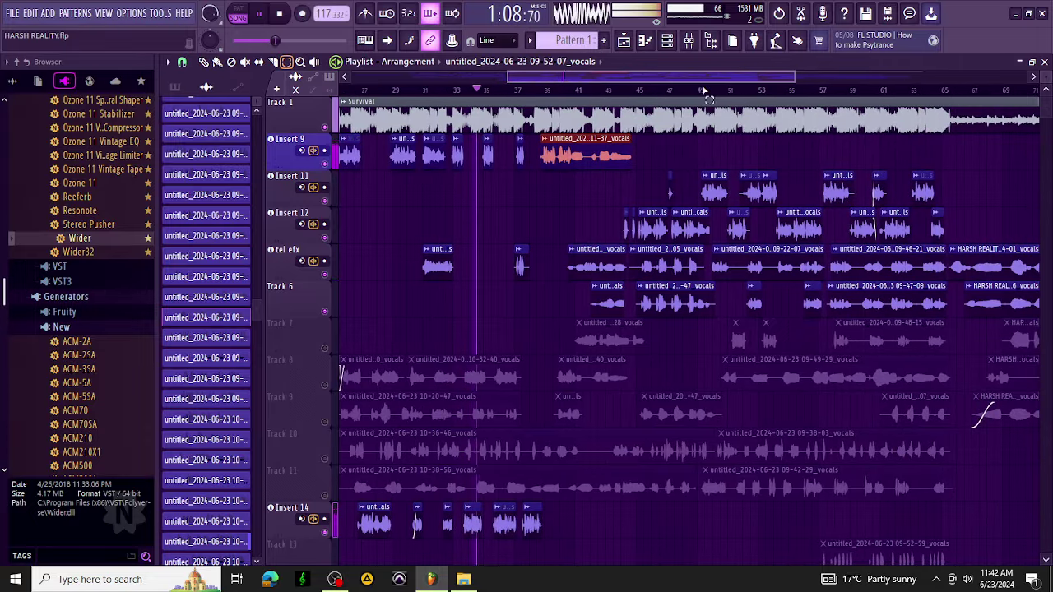
pyautogui.click(633, 224)
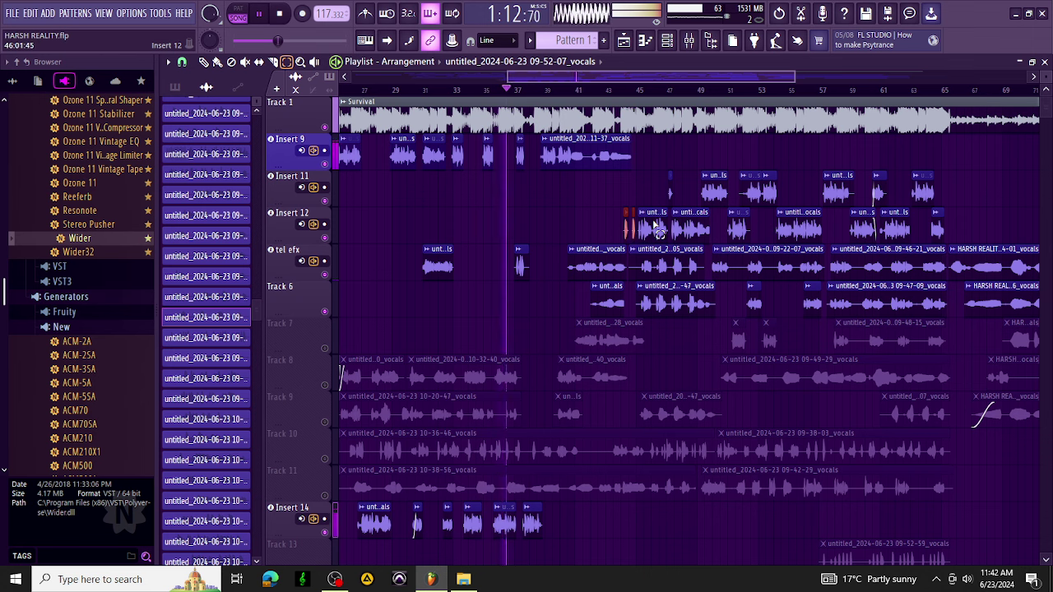
pyautogui.moveTo(654, 220); pyautogui.dragTo(652, 216)
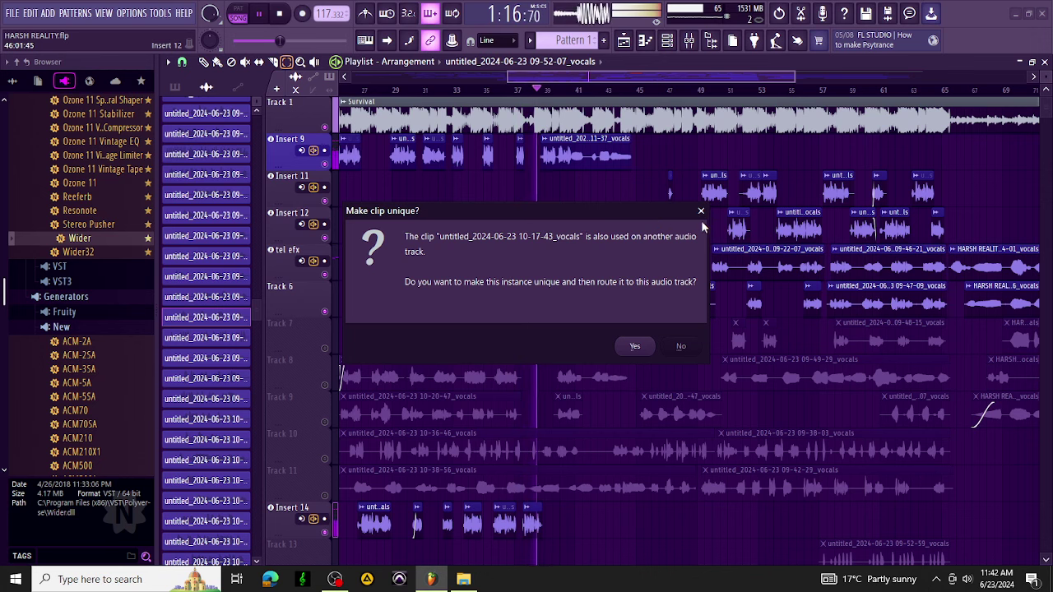
pyautogui.press('Escape')
pyautogui.hotkey('ctrl', 'z')
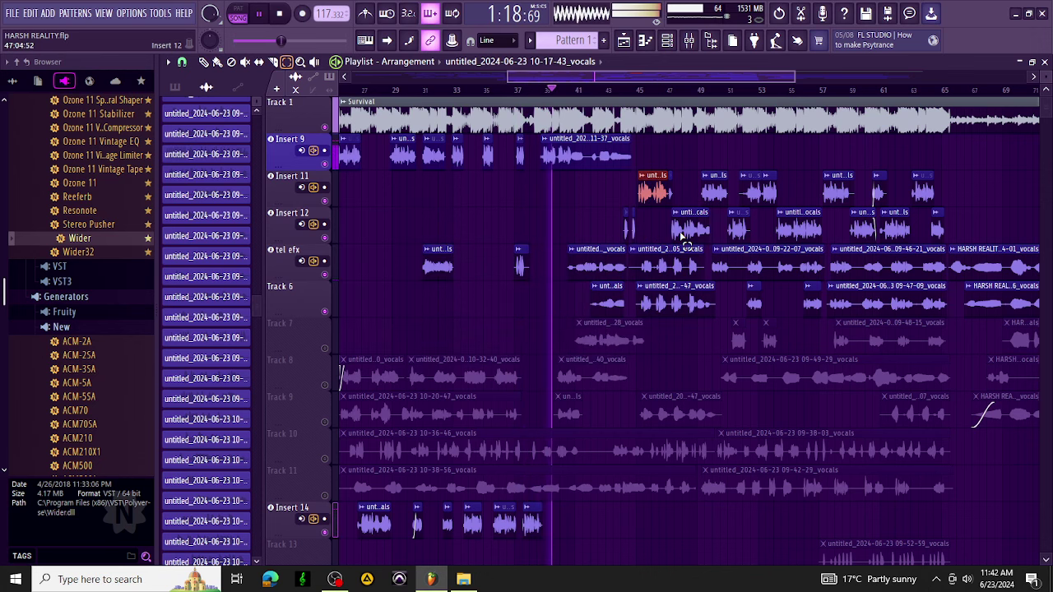
pyautogui.hotkey('ctrl', 'z')
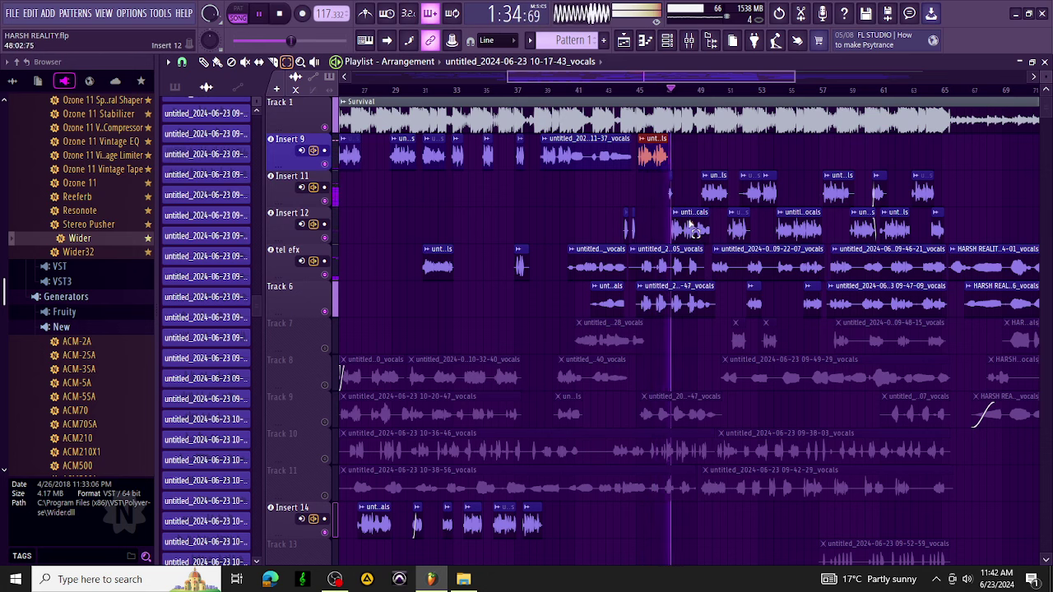
# Move the vocal clip at bar 47 from Insert 12 to Insert 14.
pyautogui.moveTo(692, 226); pyautogui.dragTo(687, 220)
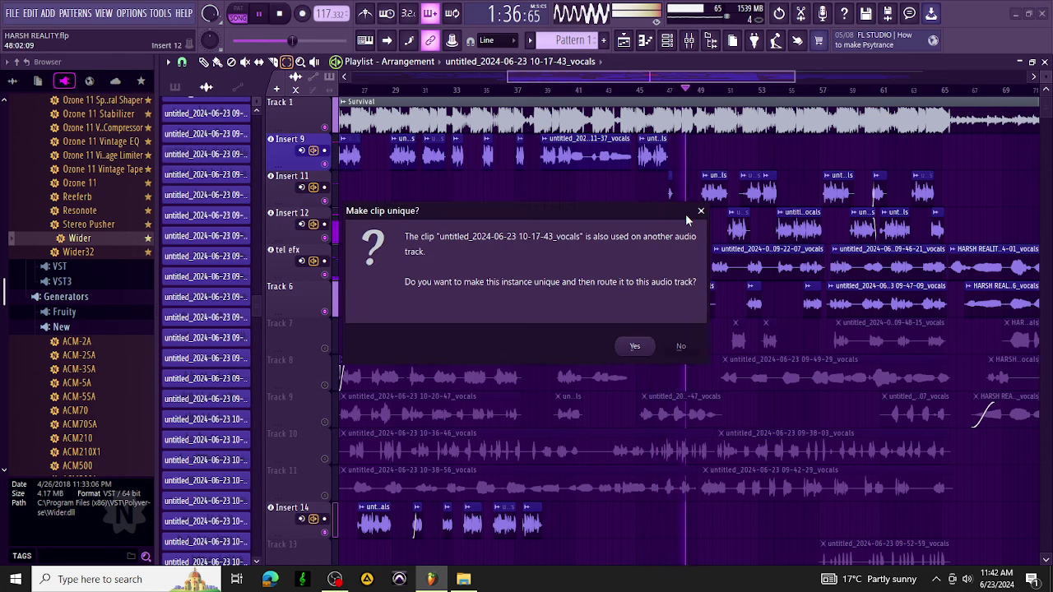
pyautogui.press('Escape')
pyautogui.hotkey('ctrl', 'z')
pyautogui.hotkey('ctrl', 'z')
pyautogui.hotkey('ctrl', 'z')
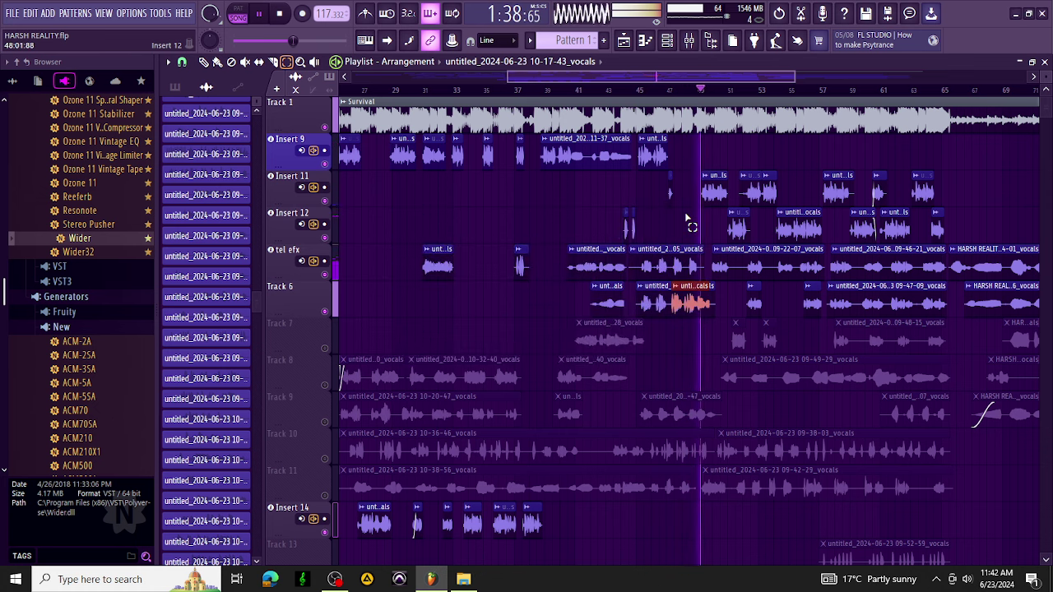
pyautogui.hotkey('shift', 'Down')
pyautogui.hotkey('shift', 'Down')
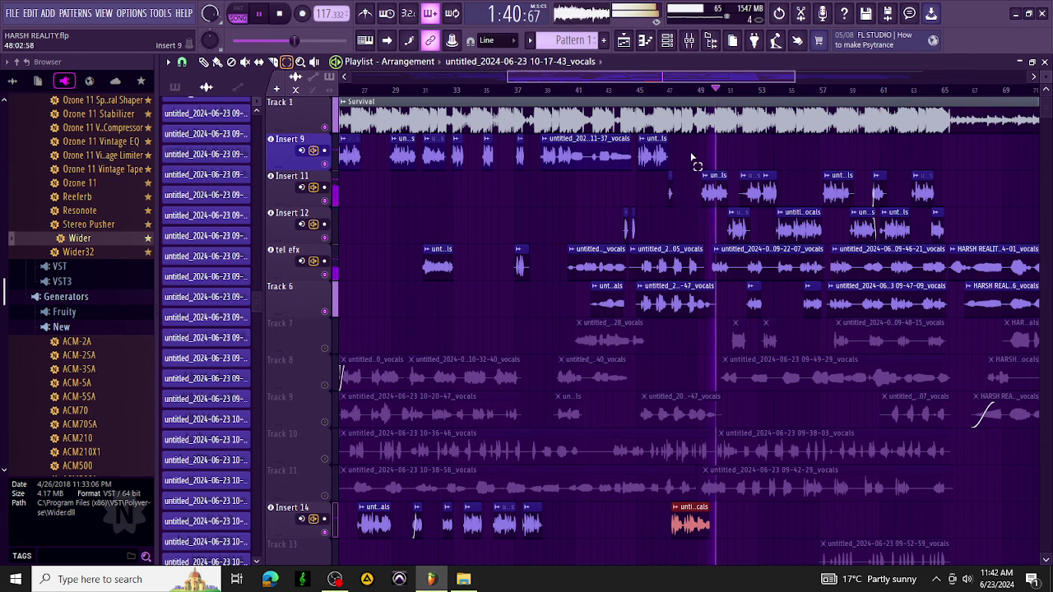
# Play the arrangement from its start point and set the H-Delay time on the delay mixer track to 1/16D.
pyautogui.moveTo(624, 78); pyautogui.dragTo(584, 78)
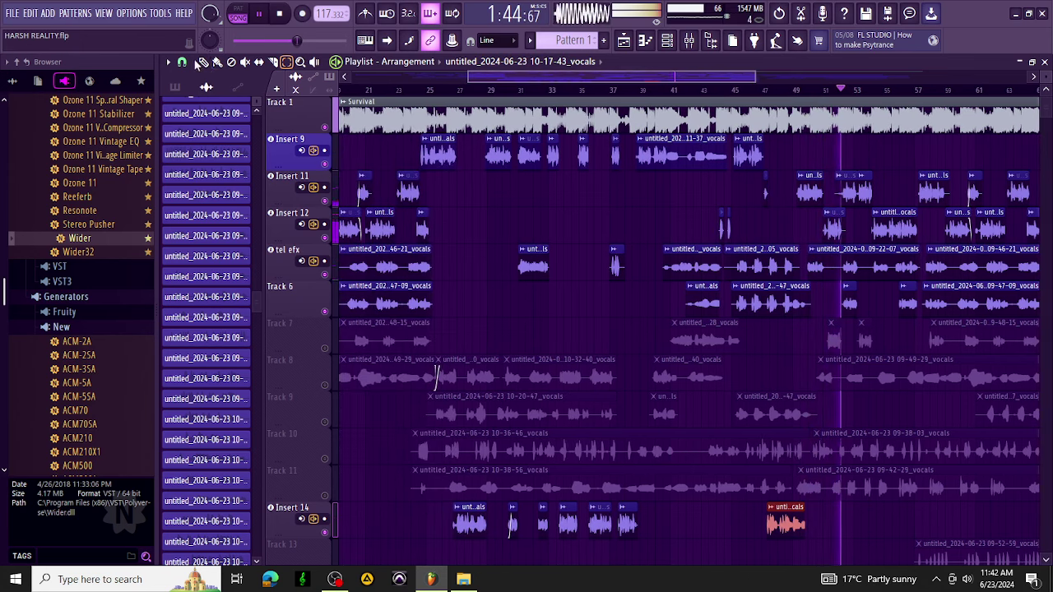
pyautogui.press('space')
pyautogui.press('space')
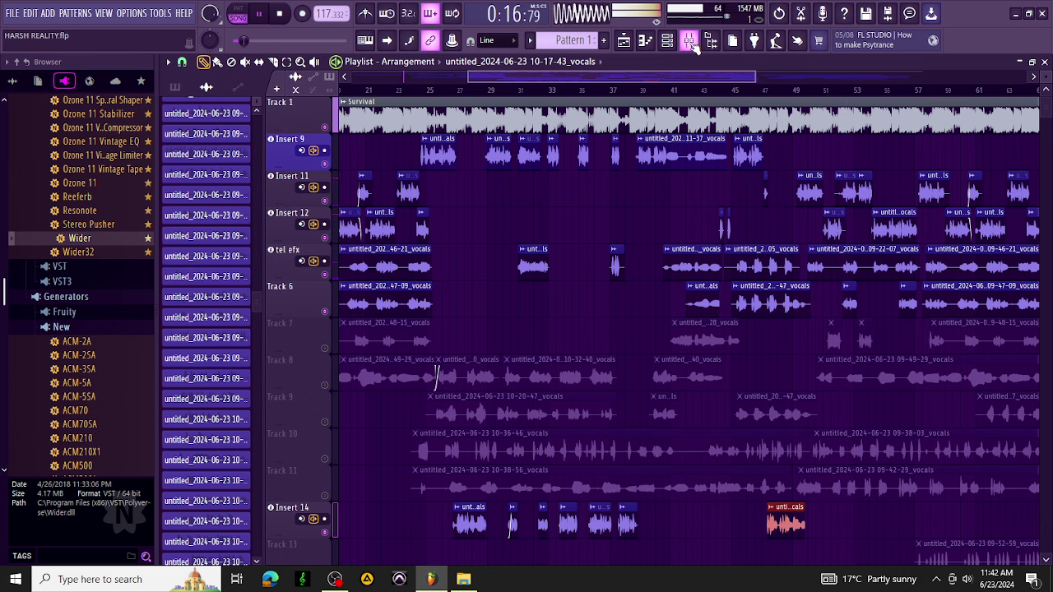
pyautogui.click(689, 41)
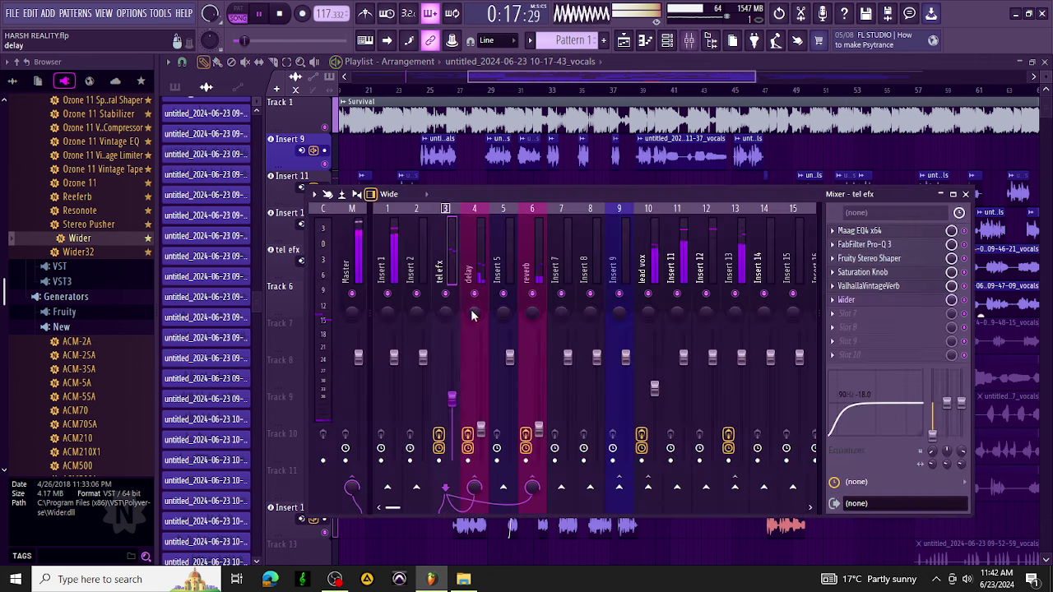
pyautogui.click(476, 251)
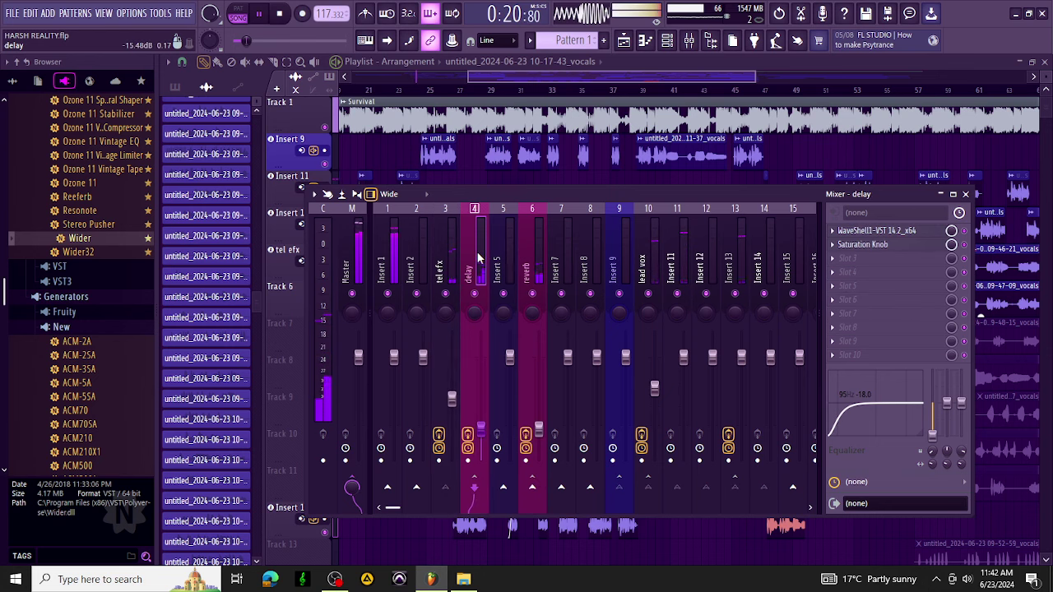
pyautogui.click(874, 230)
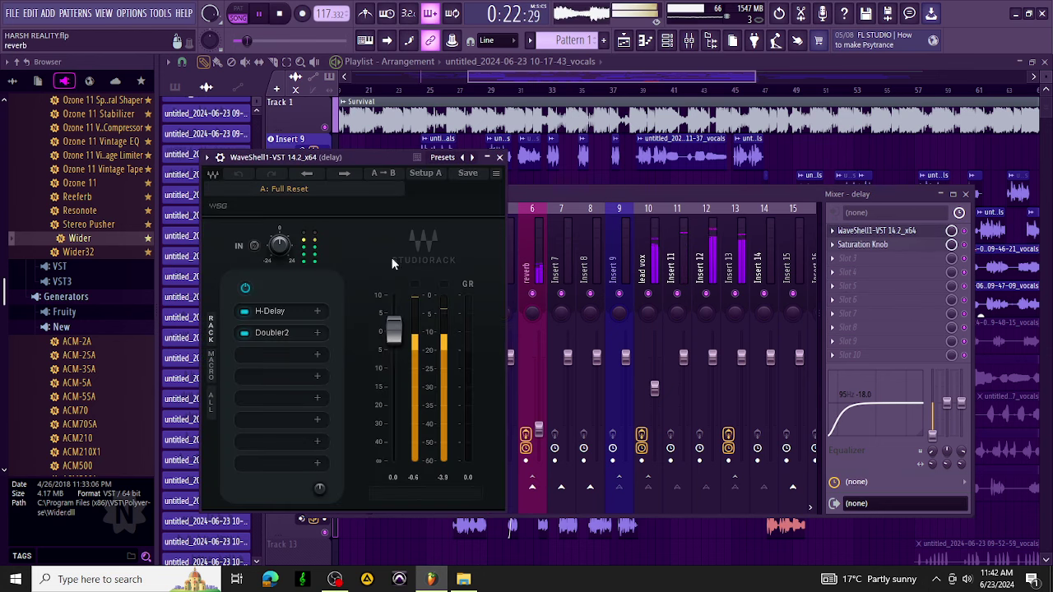
pyautogui.click(290, 311)
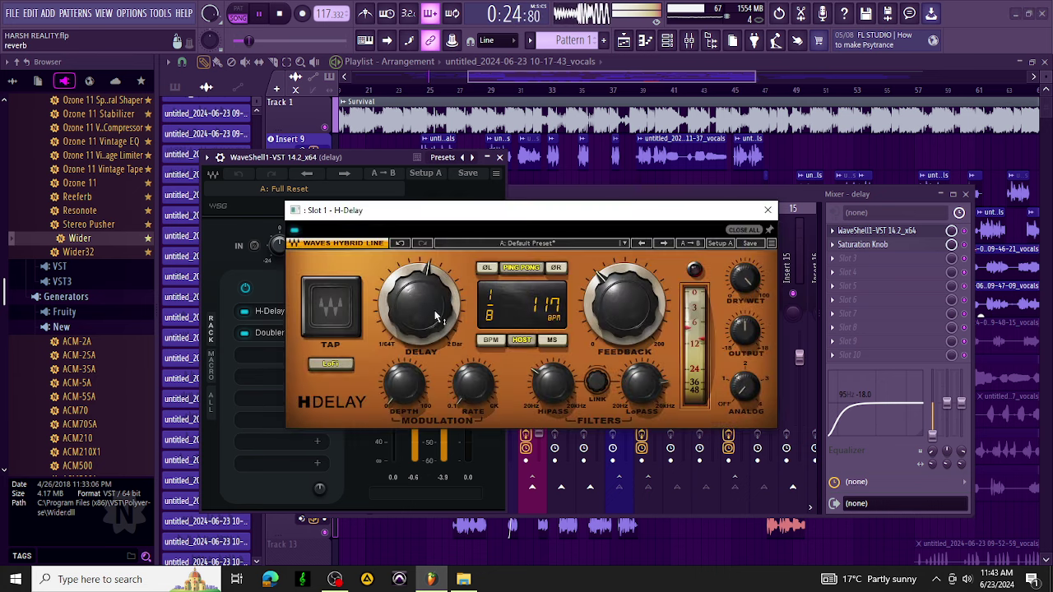
pyautogui.moveTo(436, 317); pyautogui.dragTo(436, 329)
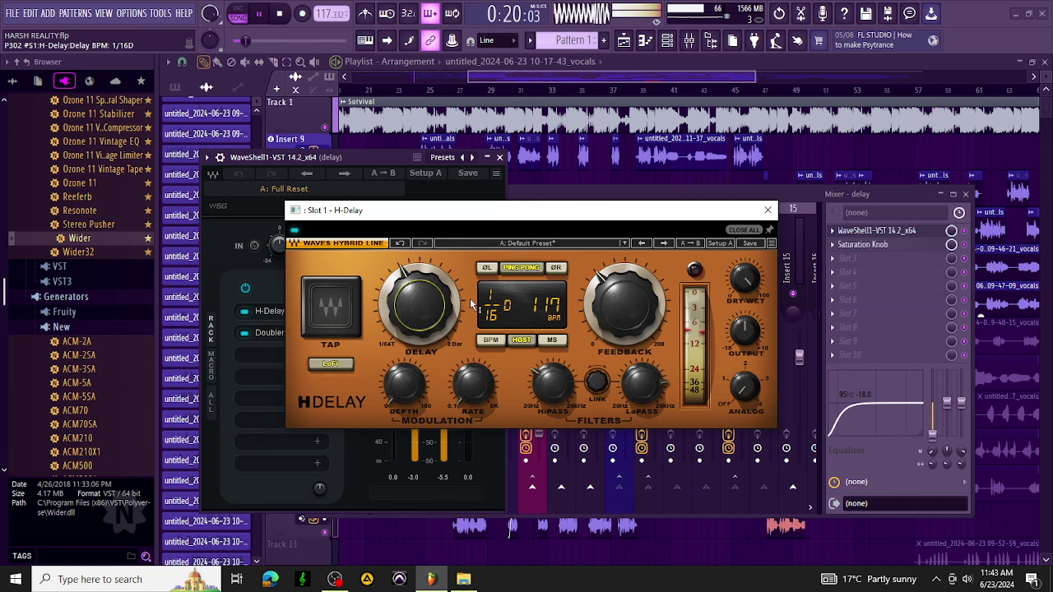
pyautogui.click(768, 210)
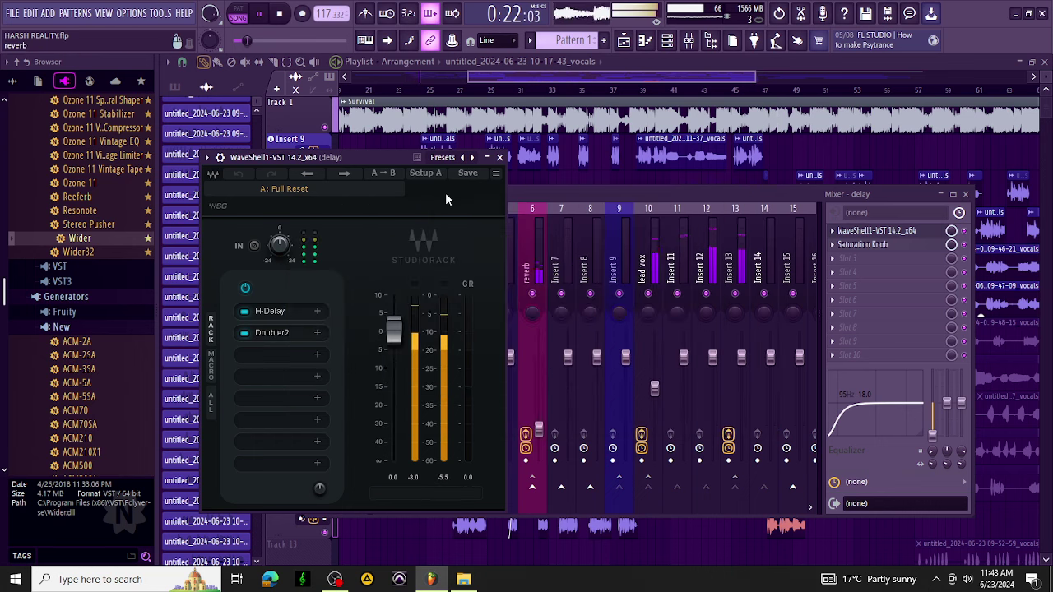
pyautogui.click(500, 157)
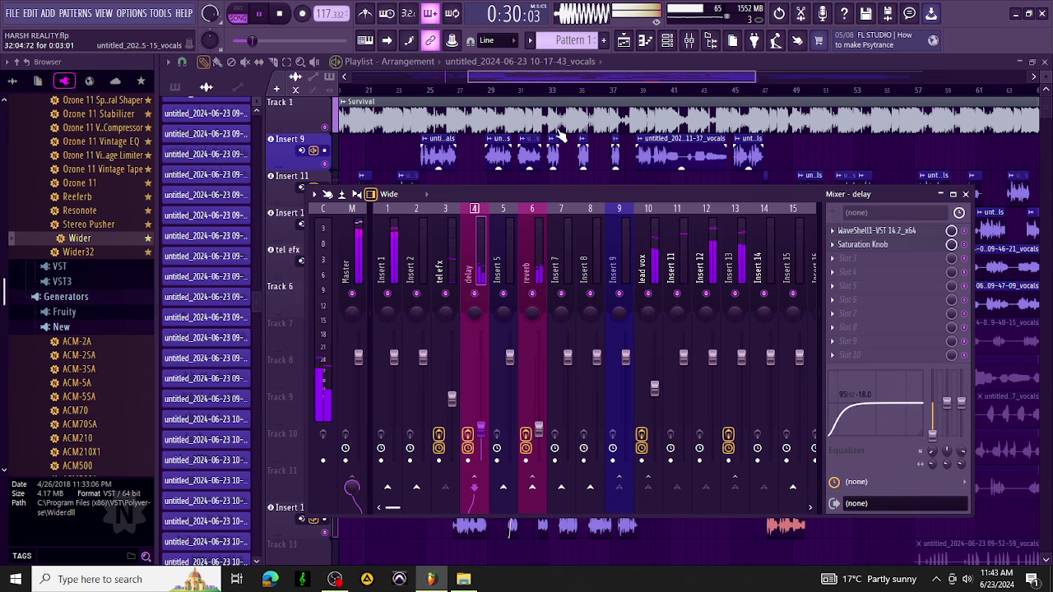
# Load the GABILA TRACKING DELAY mixer track state onto Insert 8.
pyautogui.moveTo(584, 72); pyautogui.dragTo(541, 77)
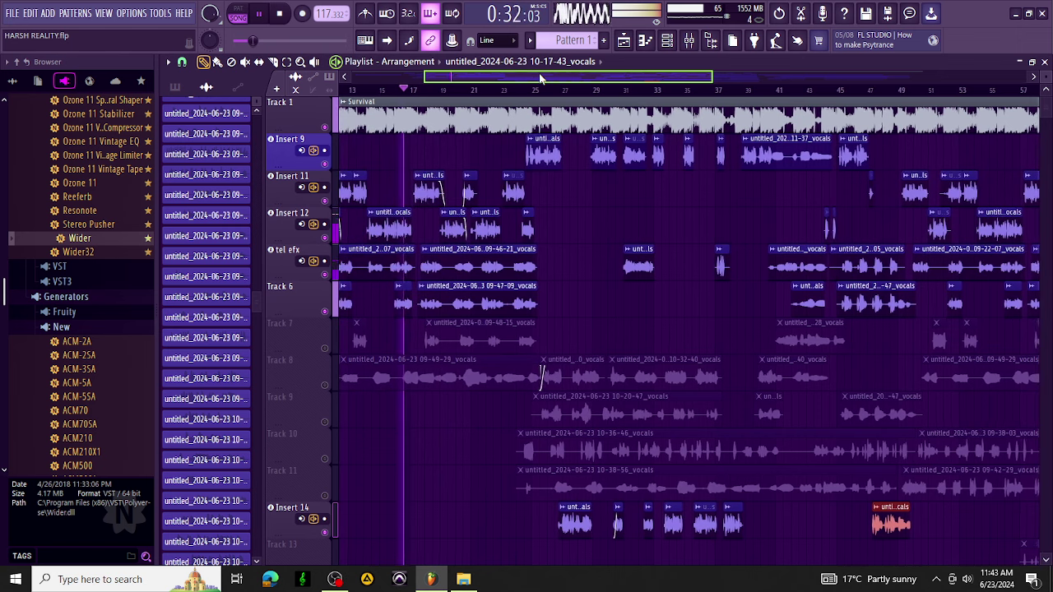
pyautogui.click(688, 40)
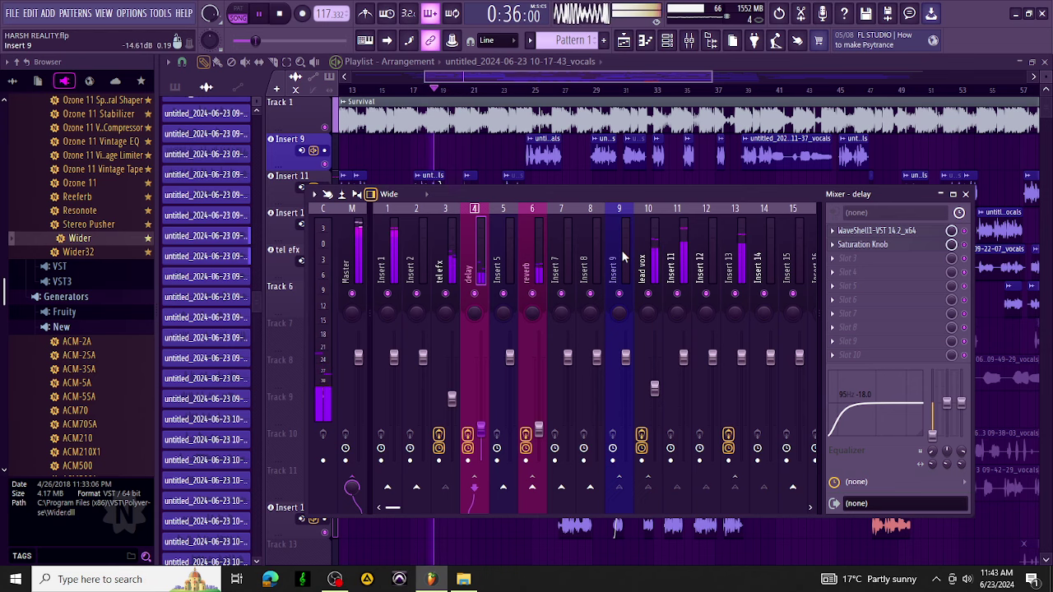
pyautogui.click(584, 245)
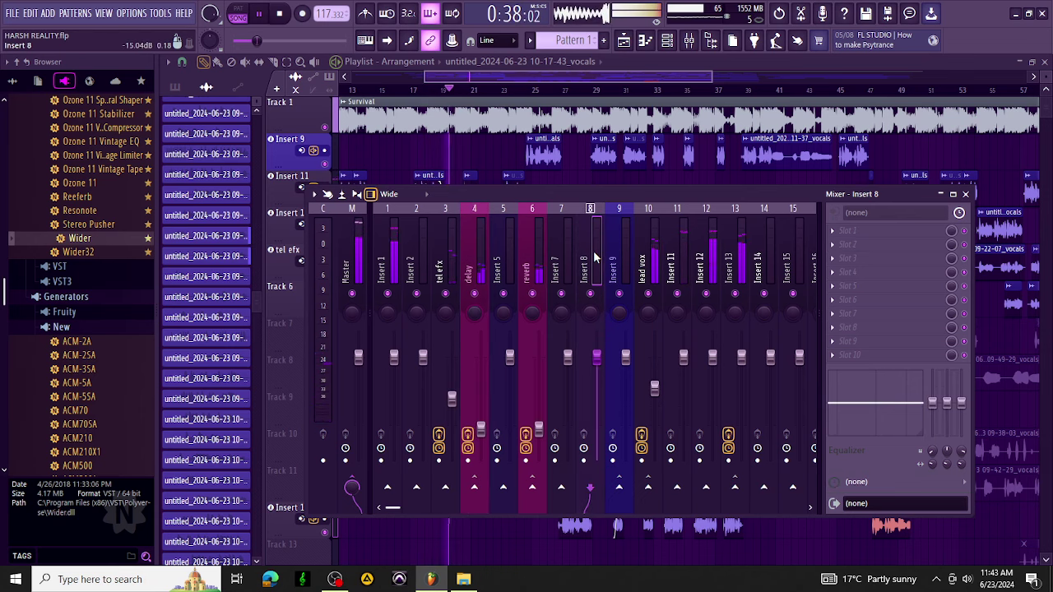
pyautogui.rightClick(593, 251)
pyautogui.moveTo(619, 256)
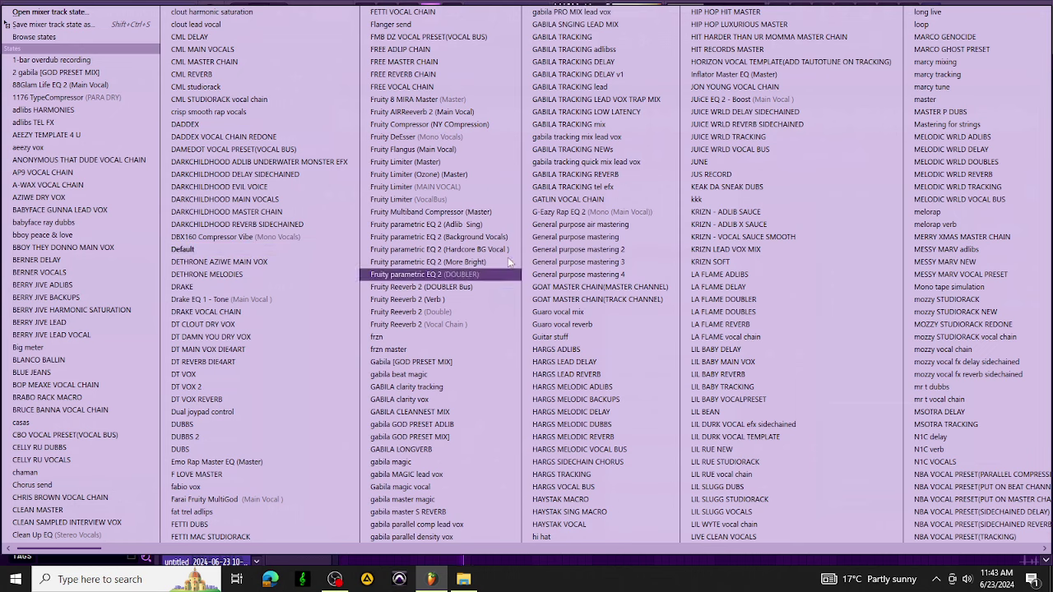
pyautogui.click(587, 63)
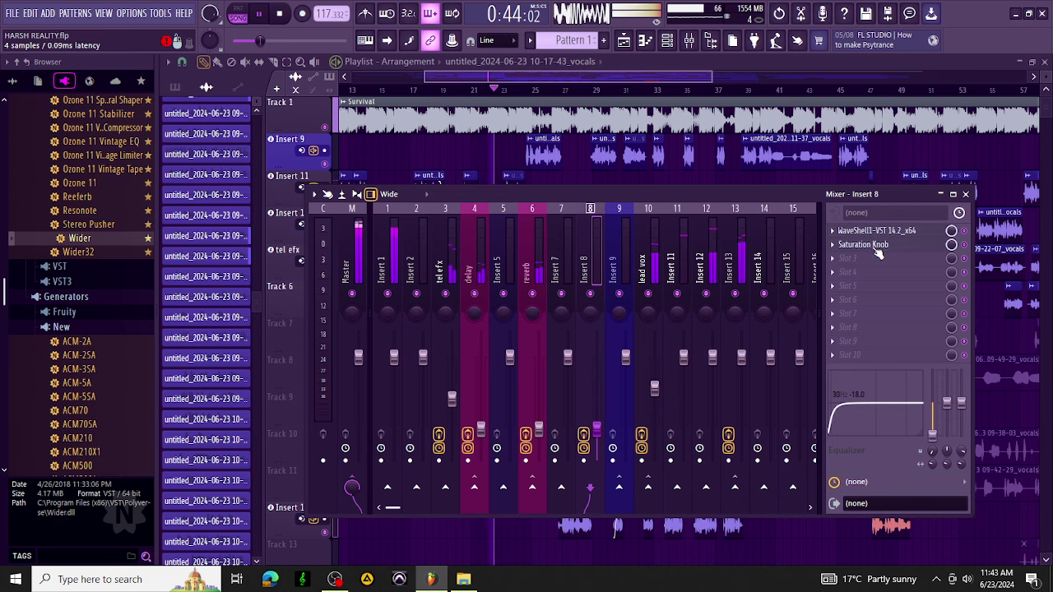
# In the H-Delay on Insert 8, switch on LoFi and set the delay time to 1/8.
pyautogui.click(873, 231)
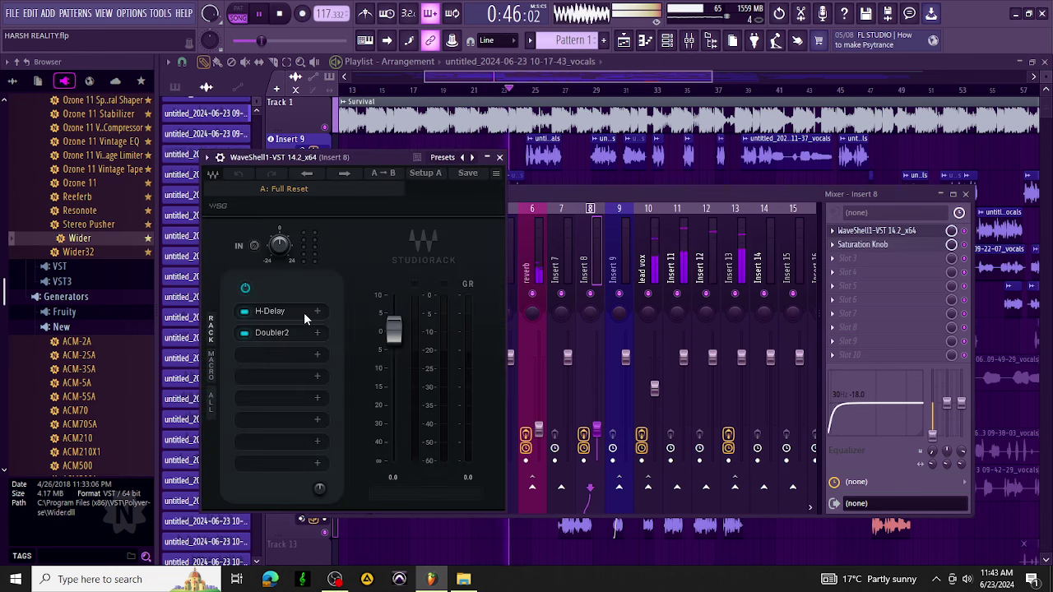
pyautogui.click(288, 312)
pyautogui.click(331, 365)
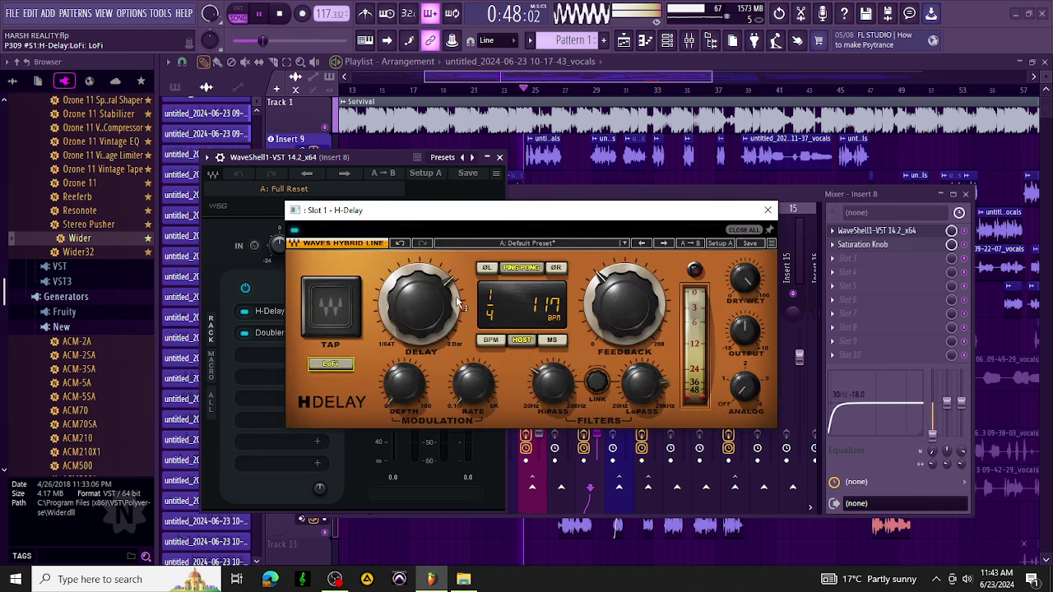
pyautogui.moveTo(417, 306); pyautogui.dragTo(417, 316)
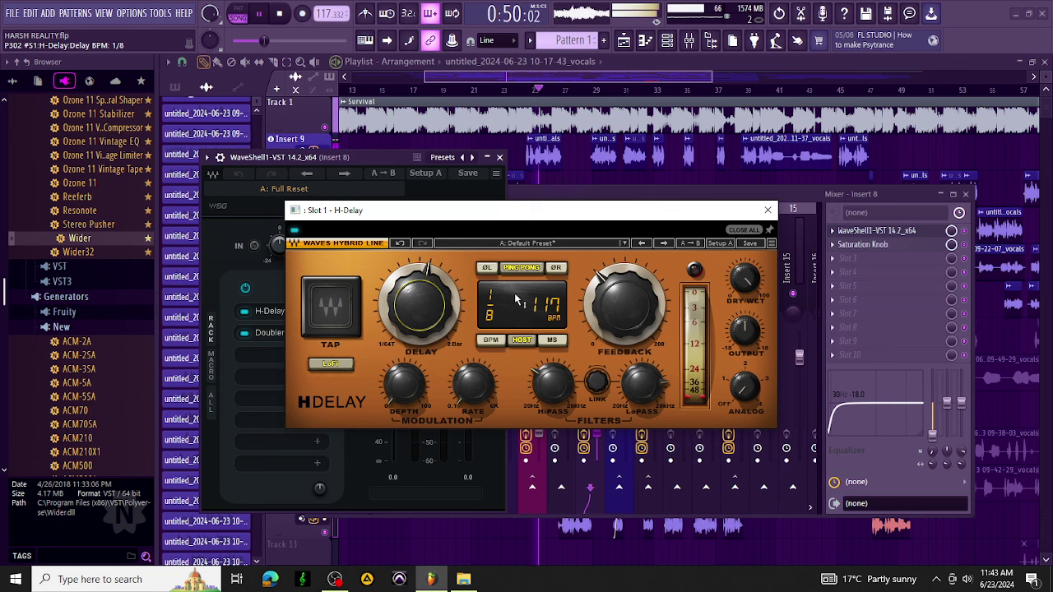
pyautogui.click(768, 212)
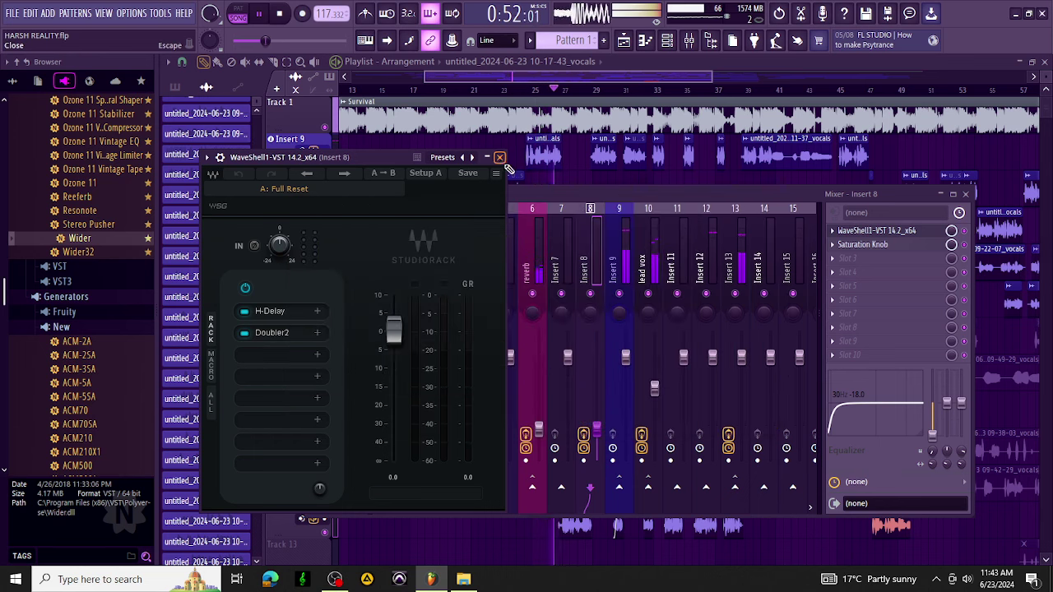
pyautogui.click(500, 157)
# Send Insert 9 to the Insert 8 delay, replay the section and lower the delay track's fader slightly.
pyautogui.click(620, 258)
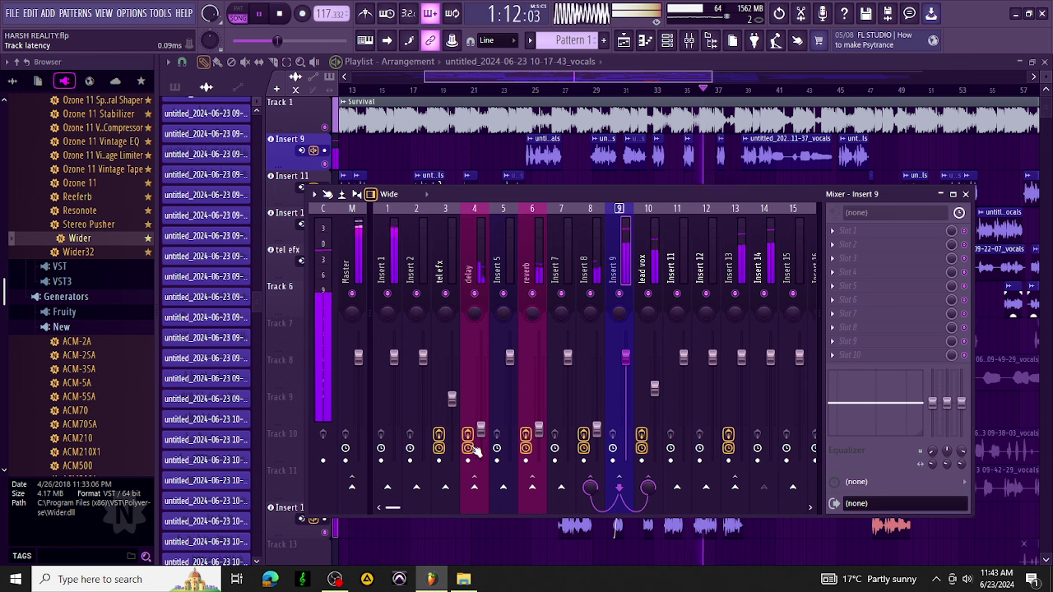
pyautogui.press('space')
pyautogui.press('space')
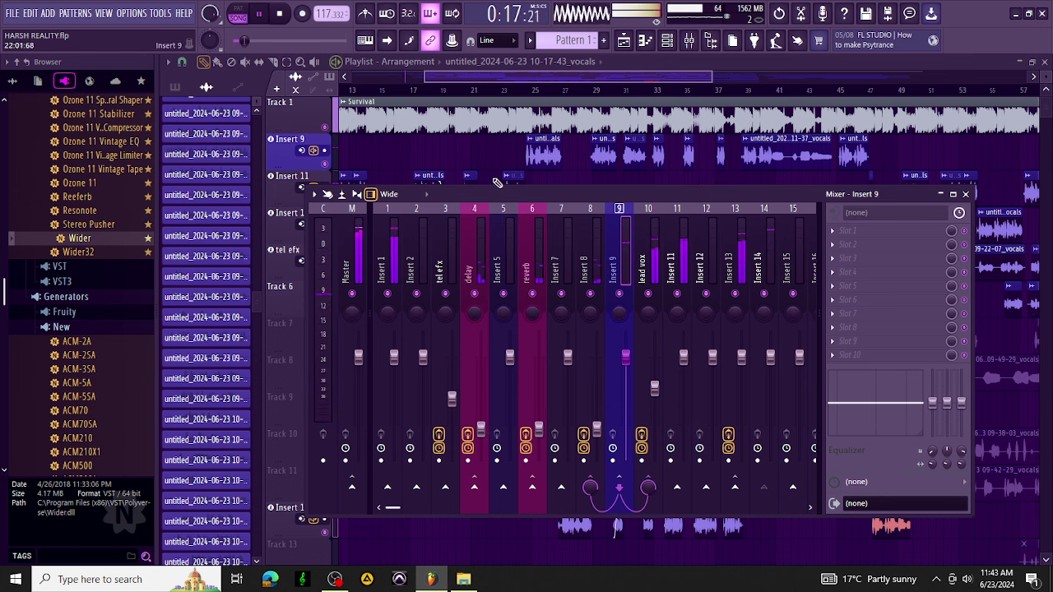
pyautogui.moveTo(483, 434); pyautogui.dragTo(481, 439)
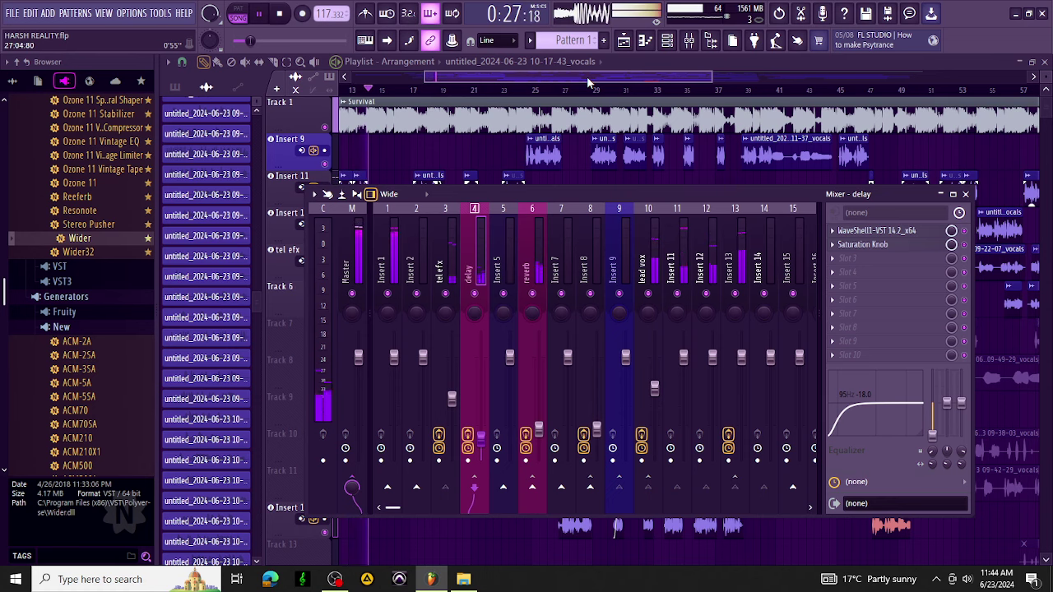
# Unmute Track 7 and check the mixer routing of its vocal clip at bar 13.
pyautogui.moveTo(587, 76); pyautogui.dragTo(550, 76)
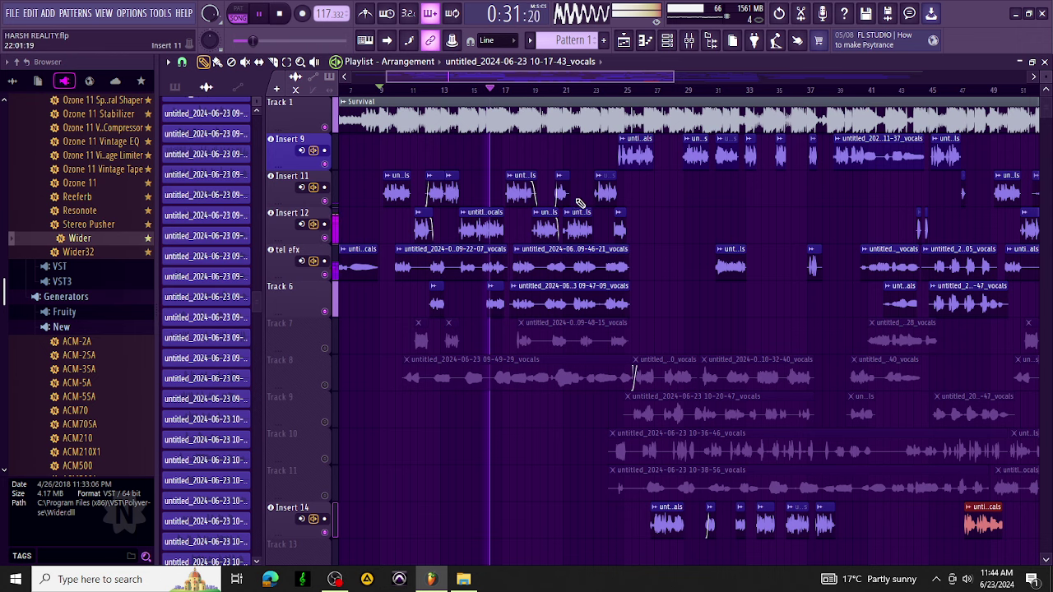
pyautogui.click(325, 348)
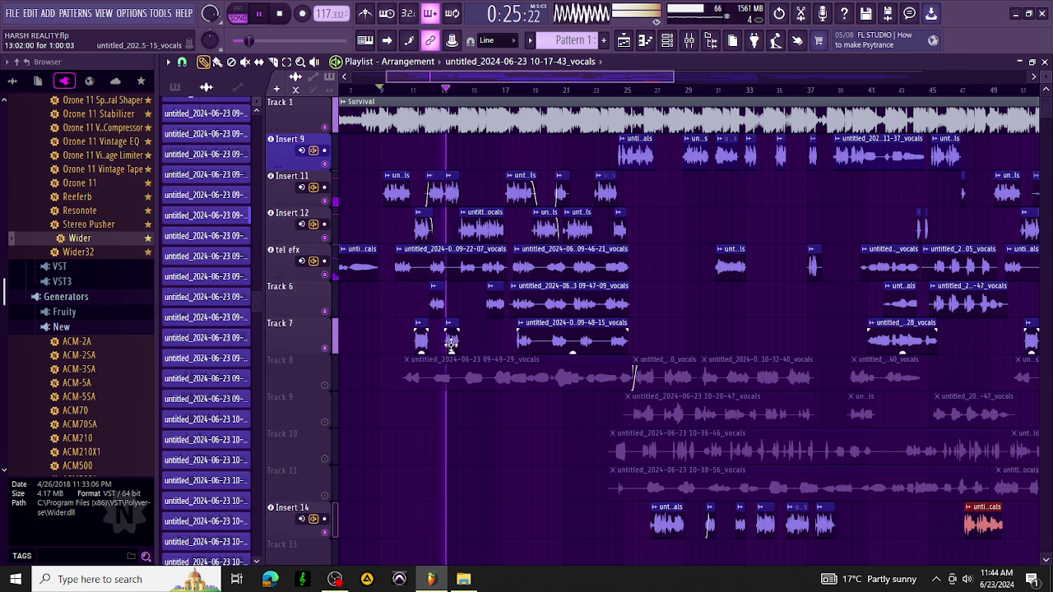
pyautogui.click(450, 341)
pyautogui.doubleClick(450, 340)
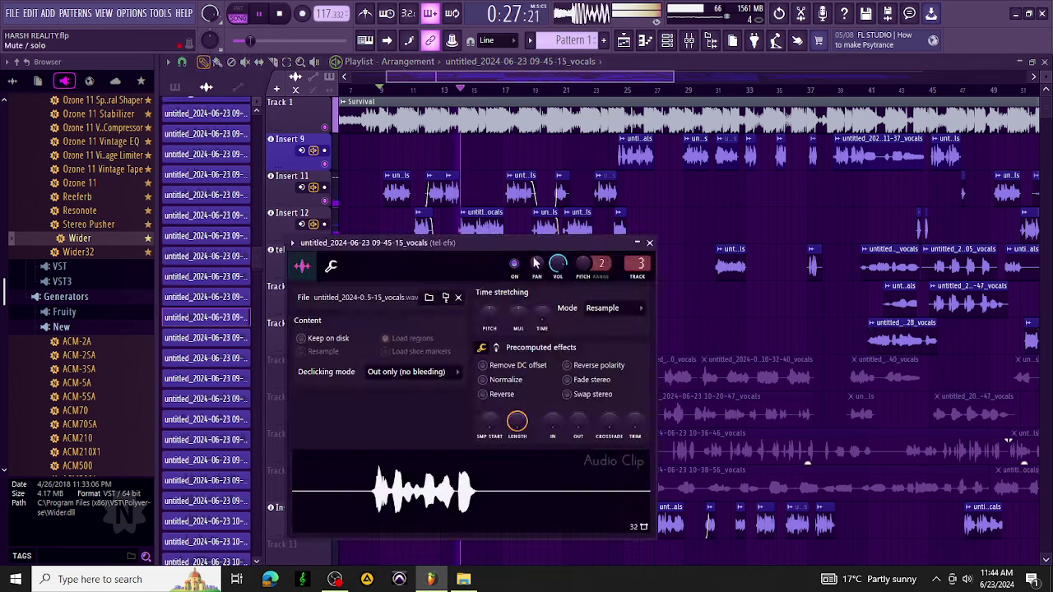
pyautogui.click(649, 244)
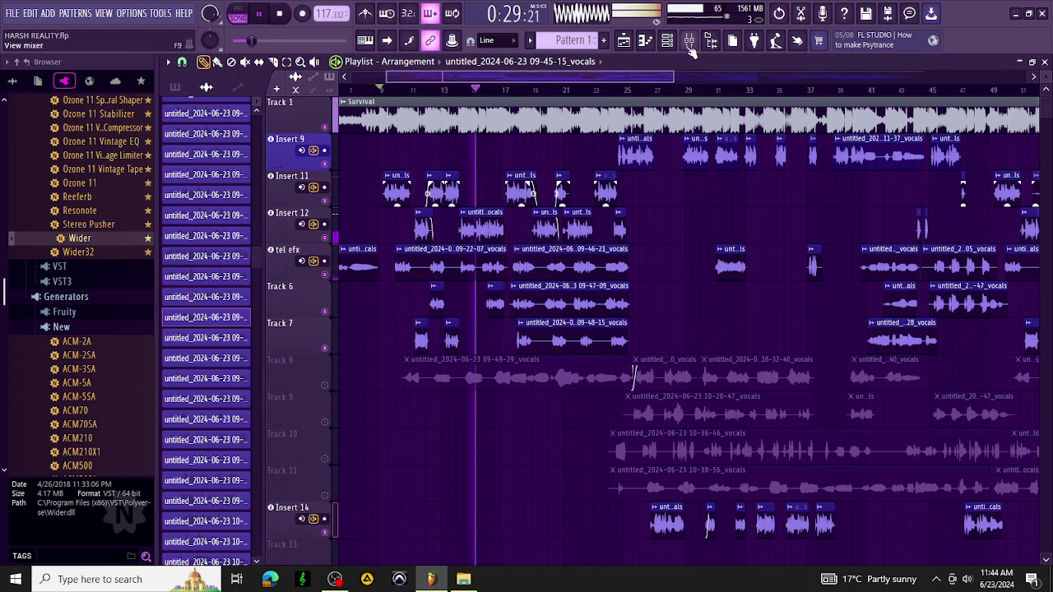
# Load the GABILA TRACKING adlibss mixer track state onto Insert 2.
pyautogui.click(689, 40)
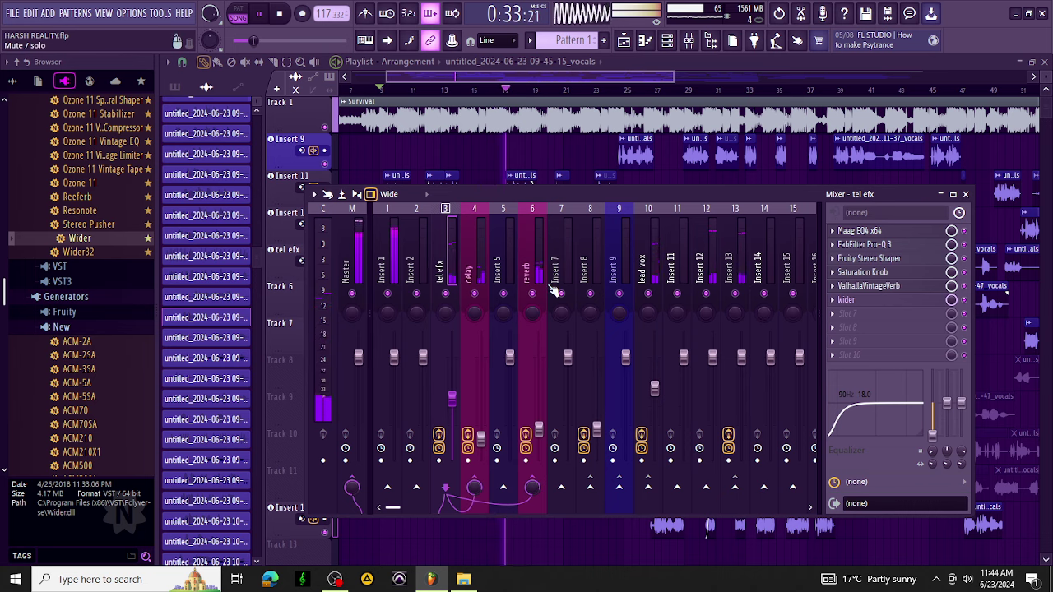
pyautogui.rightClick(428, 272)
pyautogui.moveTo(483, 257)
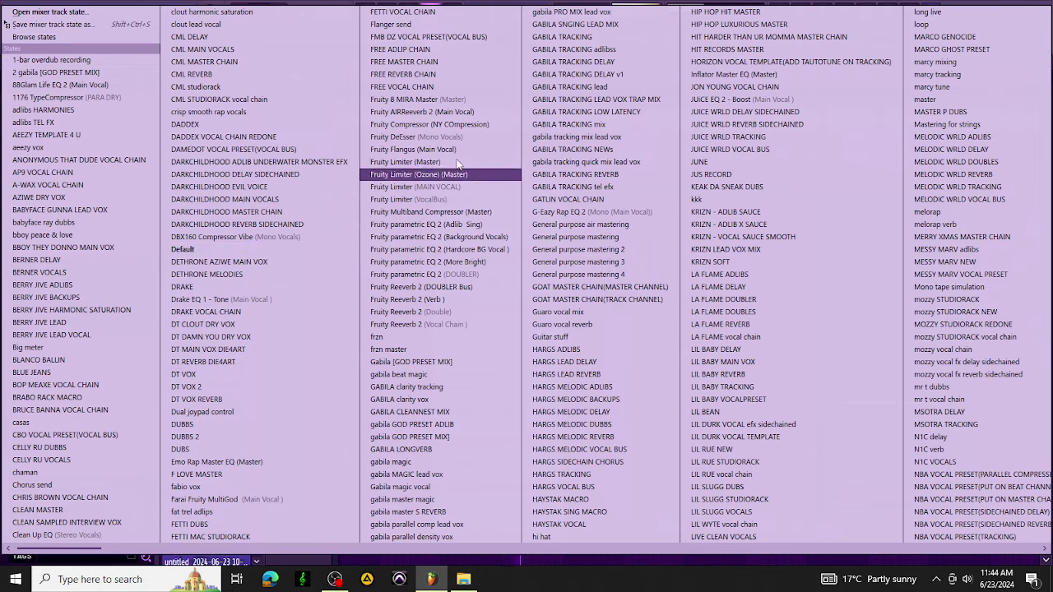
pyautogui.click(613, 51)
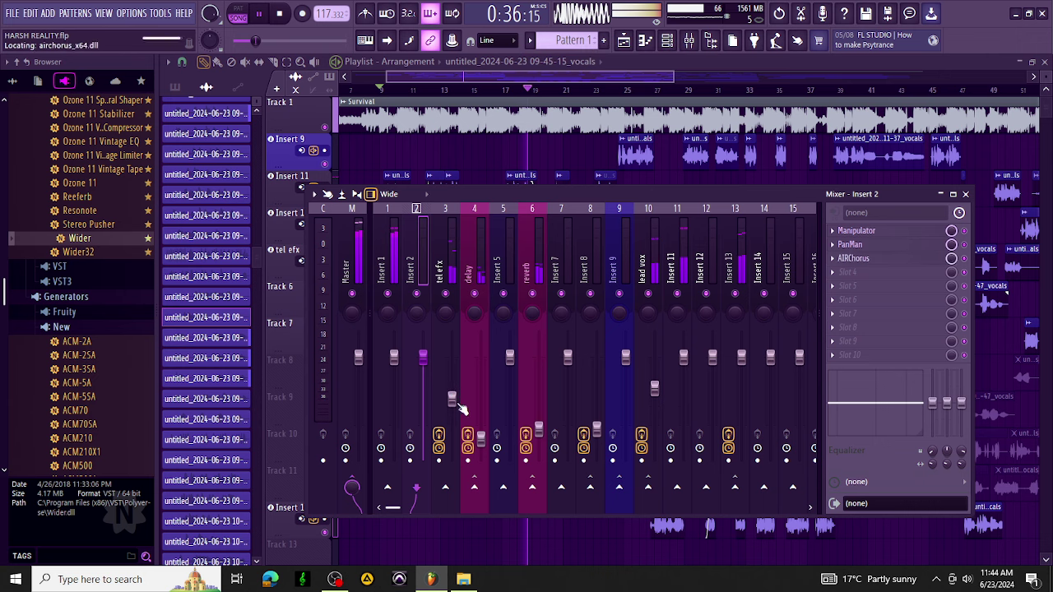
# Replay the section and raise the tel efx fader to about -8.5 dB.
pyautogui.click(451, 399)
pyautogui.press('space')
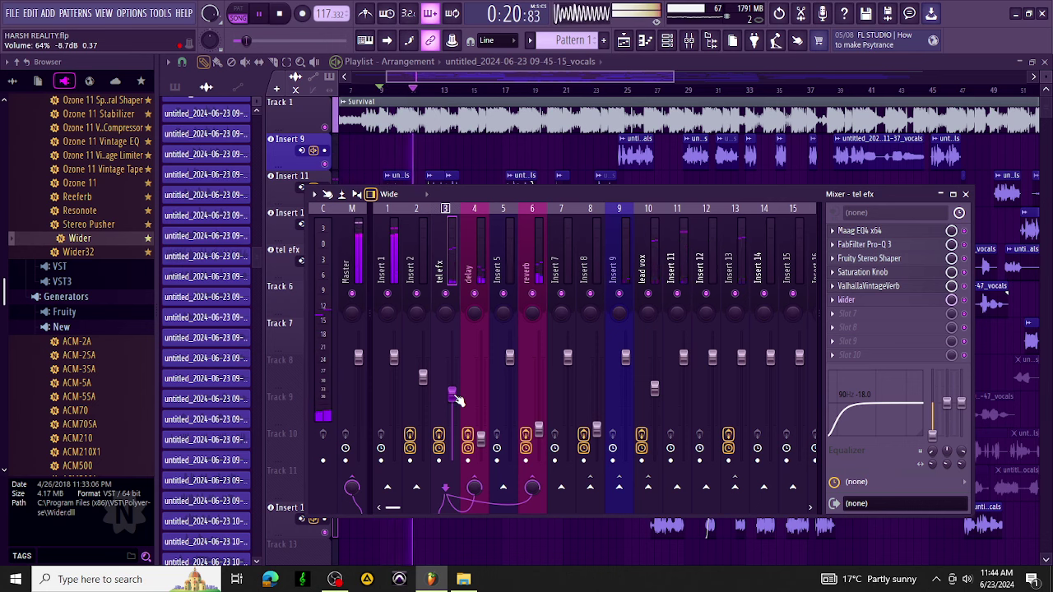
pyautogui.moveTo(456, 397); pyautogui.dragTo(455, 394)
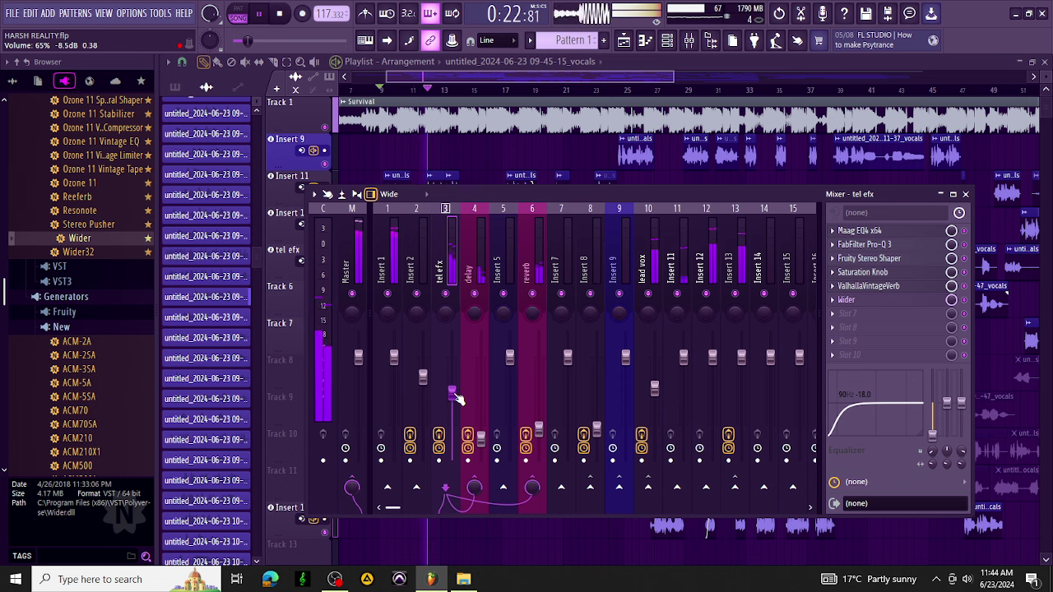
# Unmute Track 8, route its long vocal clip starting at bar 10 to Insert 2 and bring up the mixer.
pyautogui.press('F9')
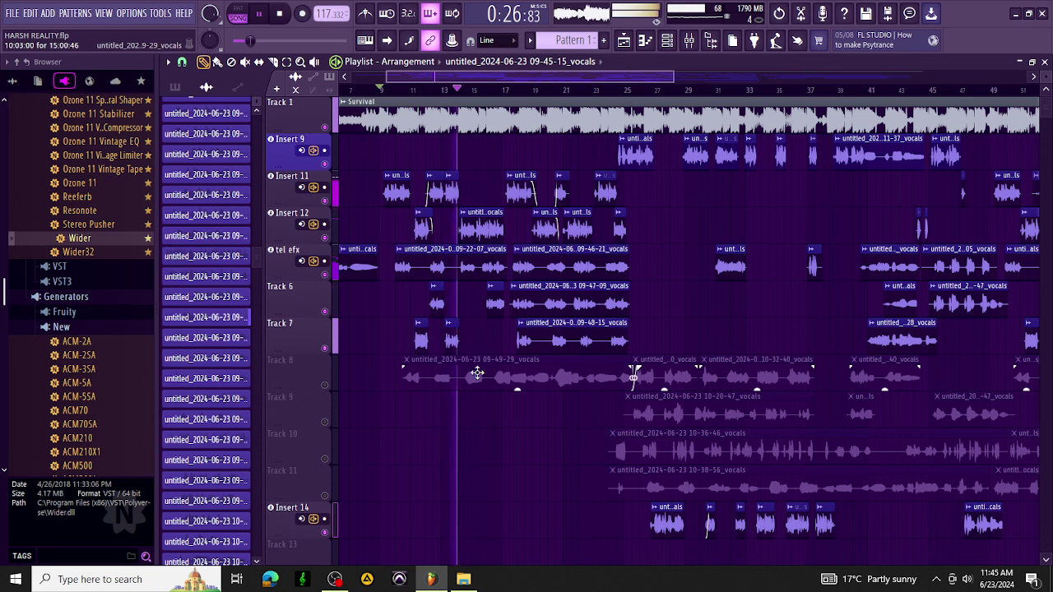
pyautogui.click(324, 385)
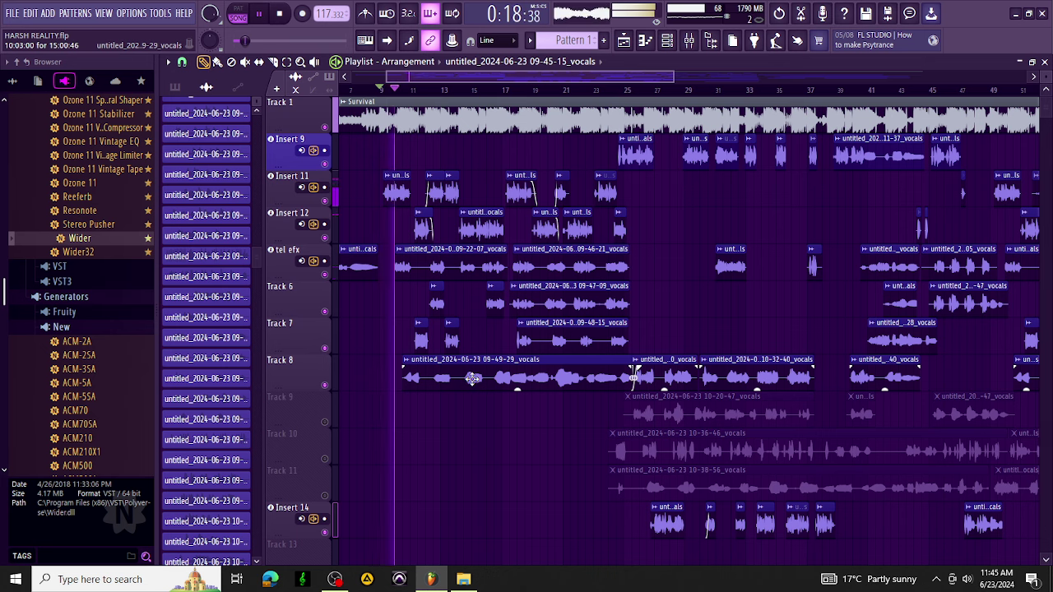
pyautogui.doubleClick(473, 379)
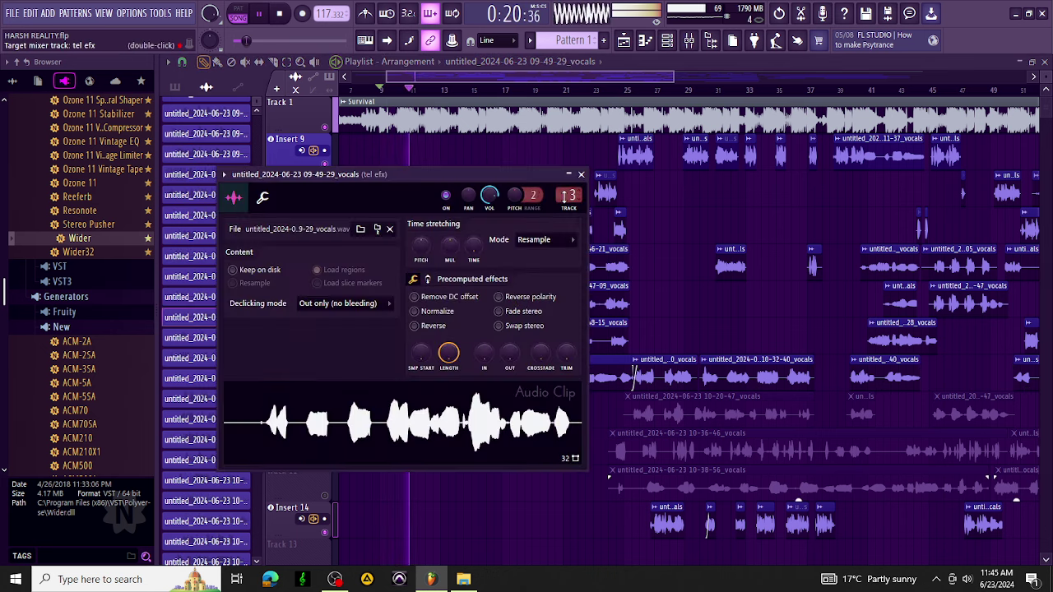
pyautogui.scroll(-1, 566, 196)
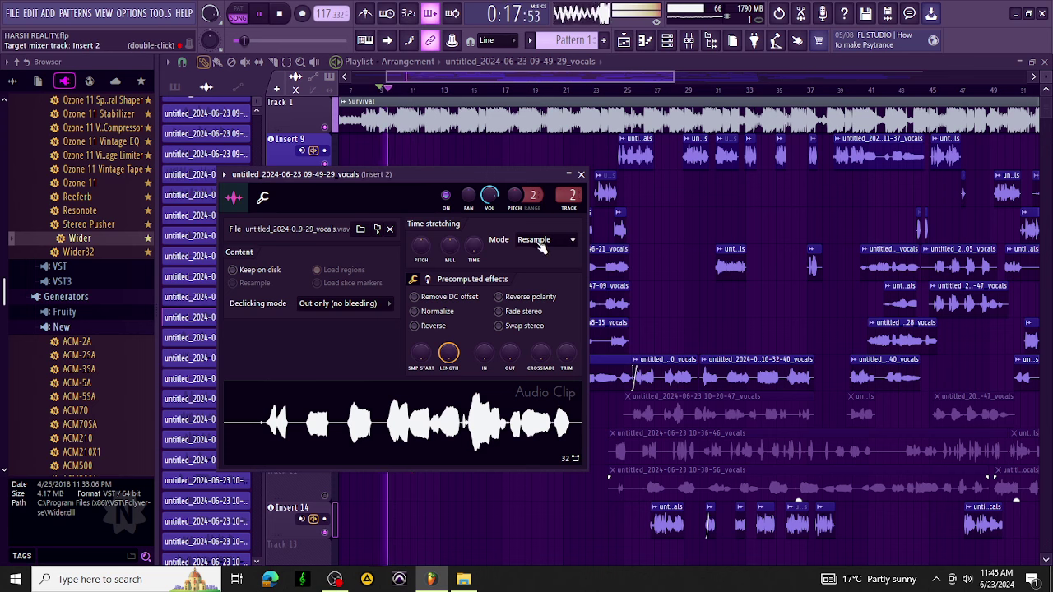
pyautogui.click(688, 41)
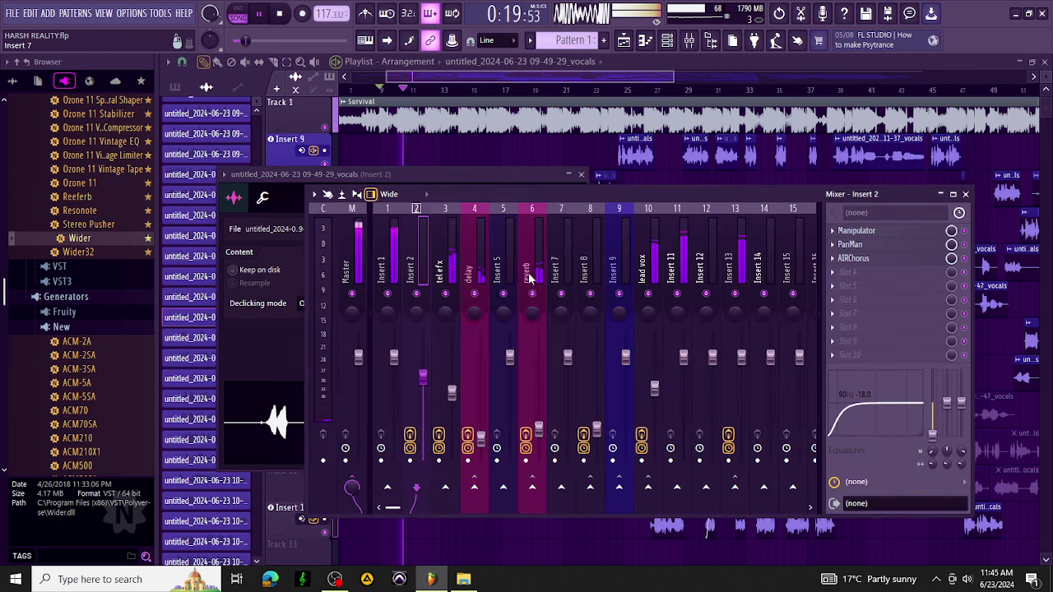
# Copy the Saturation Knob and Wider presets from the tel efx mixer track into Insert 2's effect chain after AIRChorus.
pyautogui.click(454, 255)
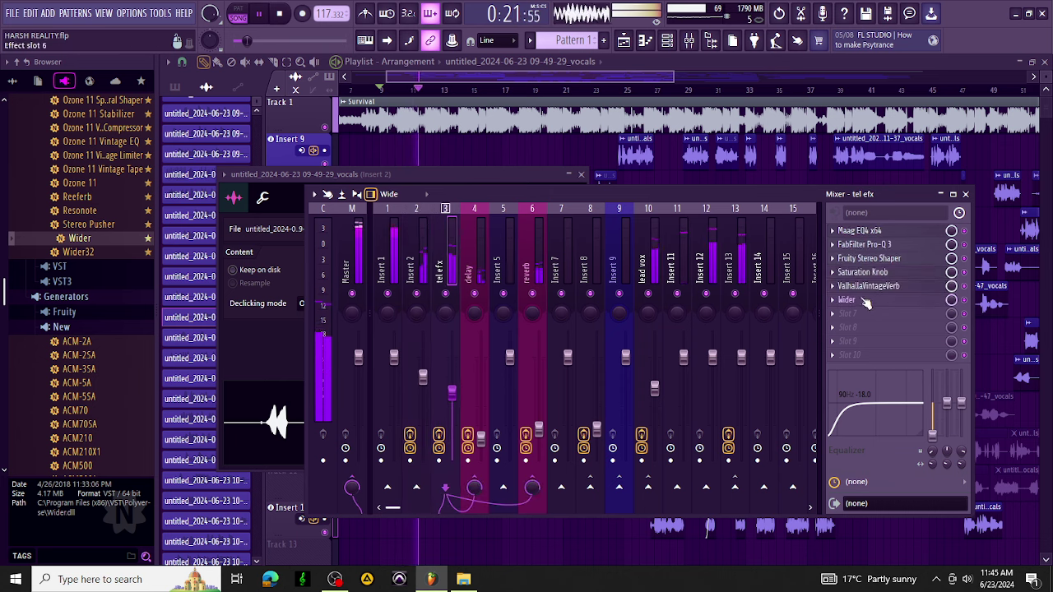
pyautogui.click(832, 272)
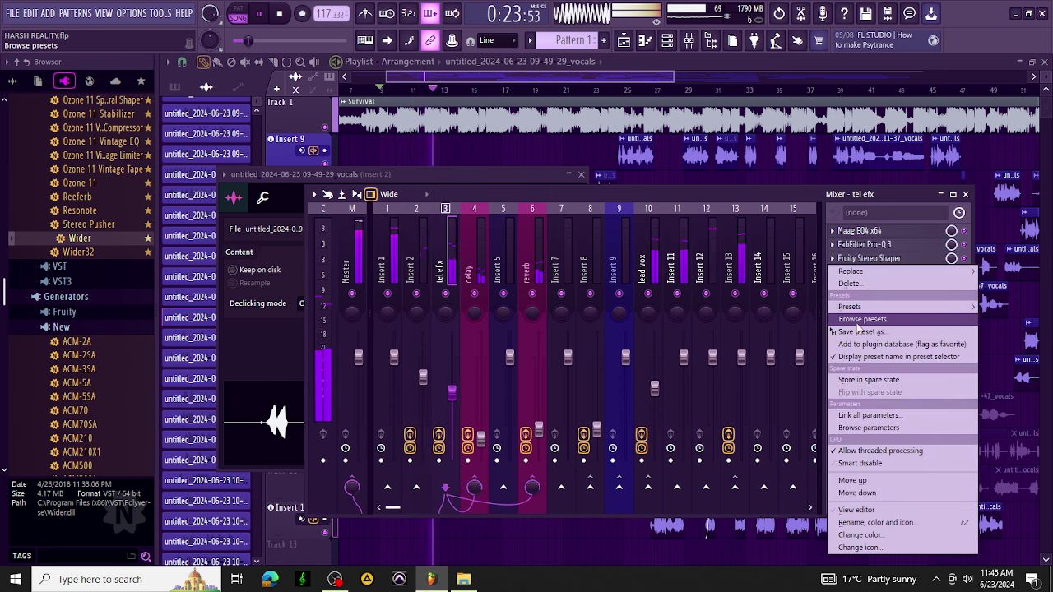
pyautogui.moveTo(869, 332); pyautogui.dragTo(422, 250)
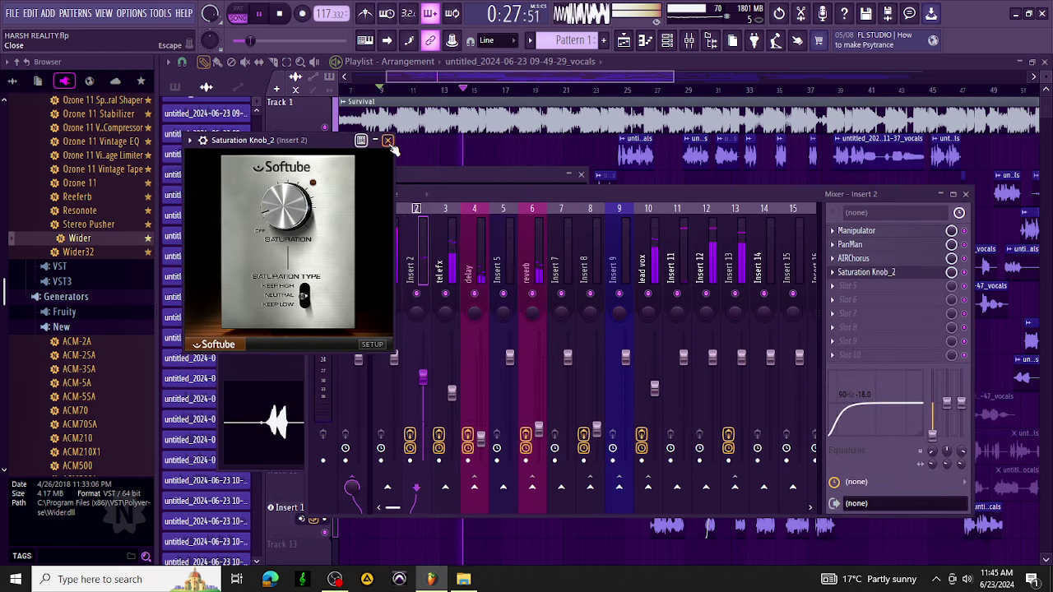
pyautogui.click(387, 140)
pyautogui.click(452, 249)
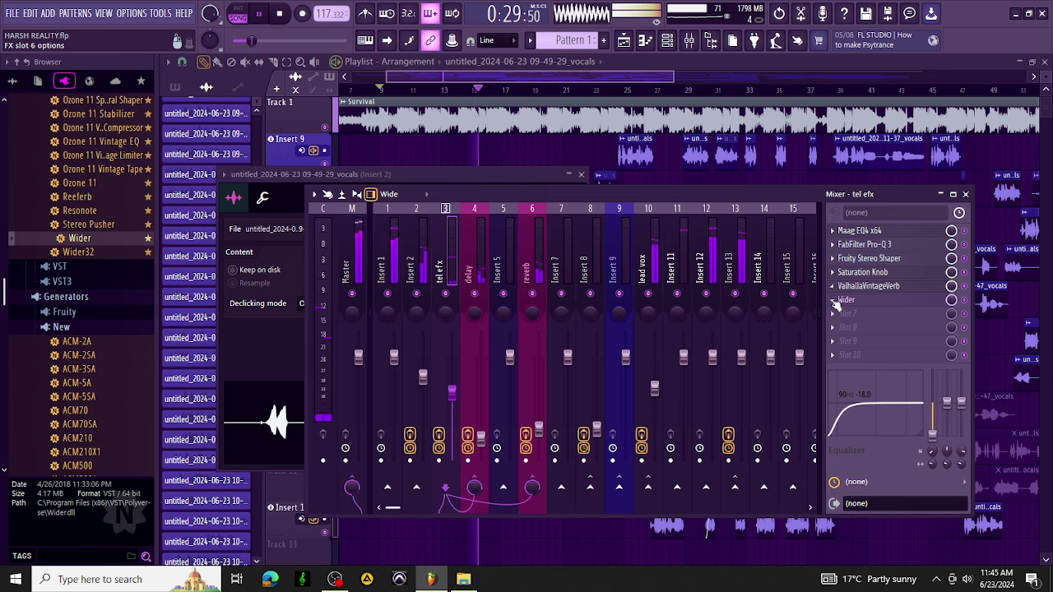
pyautogui.rightClick(835, 303)
pyautogui.moveTo(848, 299); pyautogui.dragTo(421, 248)
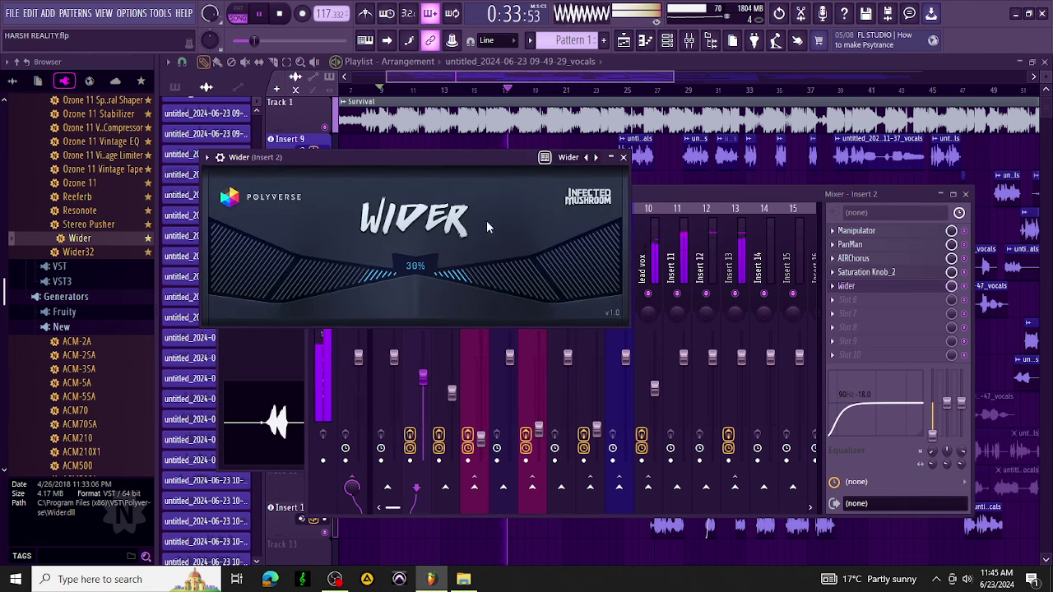
pyautogui.click(627, 157)
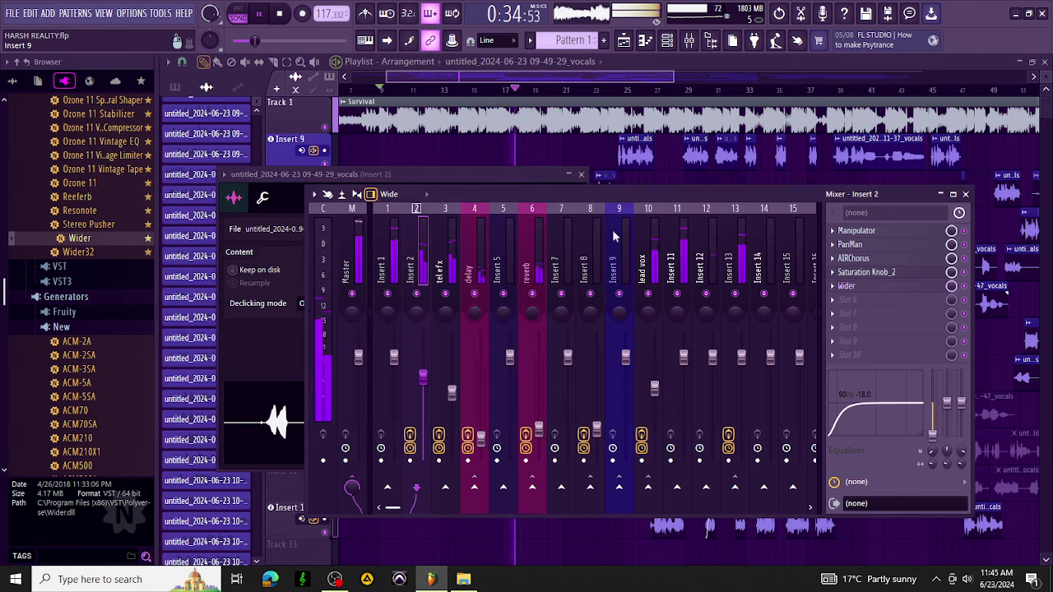
# Lower the reverb track's fader slightly and replay the section to check the balance.
pyautogui.click(504, 260)
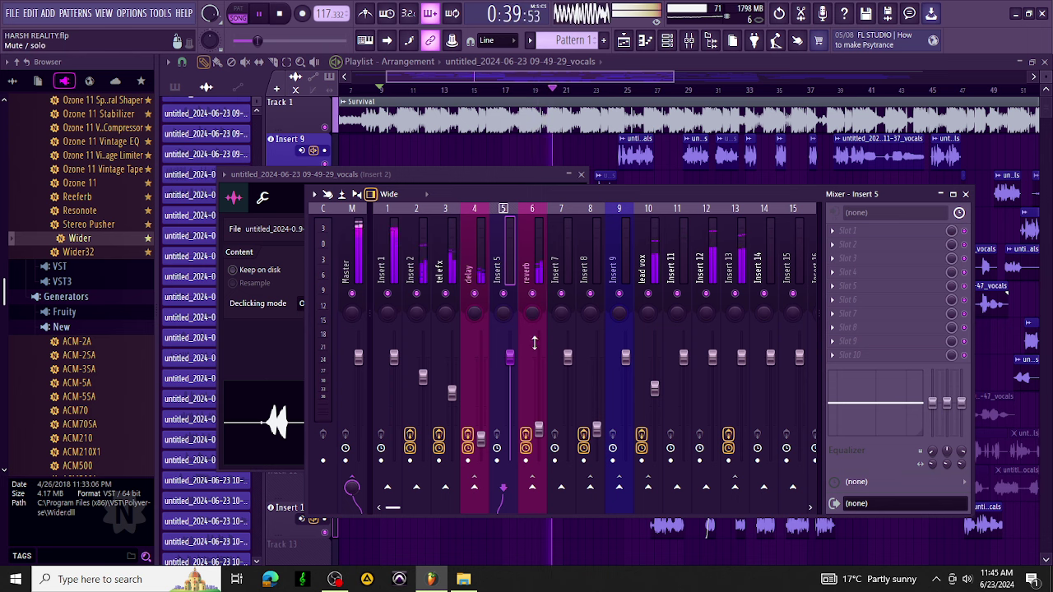
pyautogui.click(546, 439)
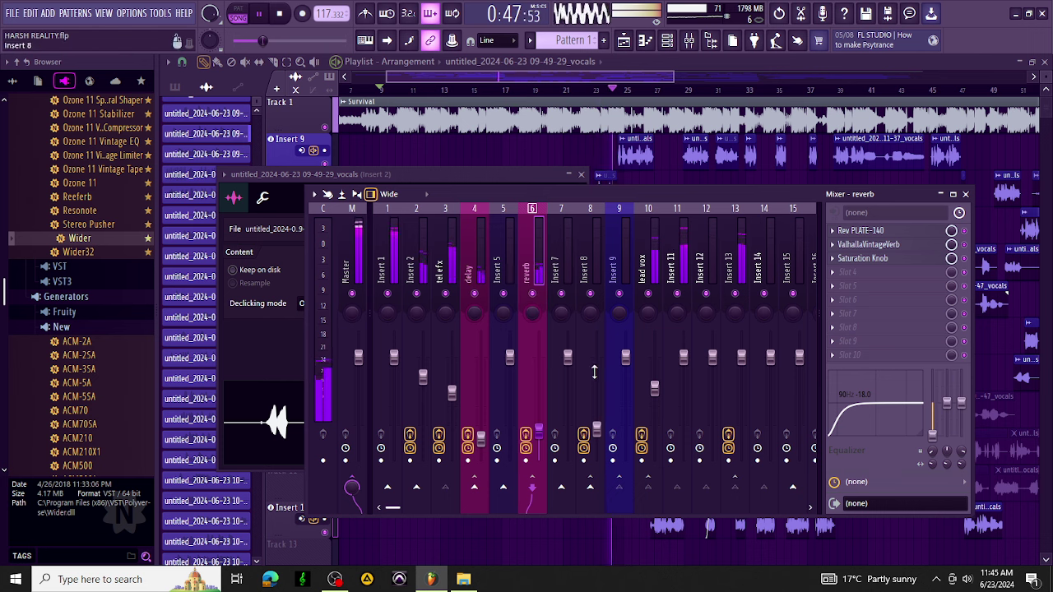
pyautogui.press('space')
pyautogui.press('space')
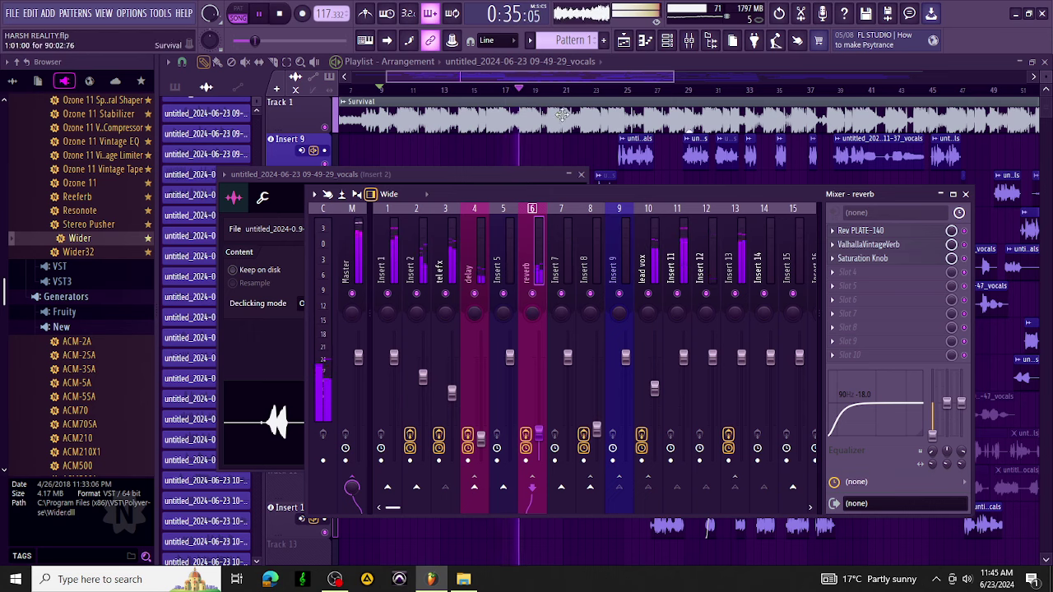
# Set Insert 2's fader to about -4.6 dB and send Insert 2 to Insert 8.
pyautogui.click(540, 81)
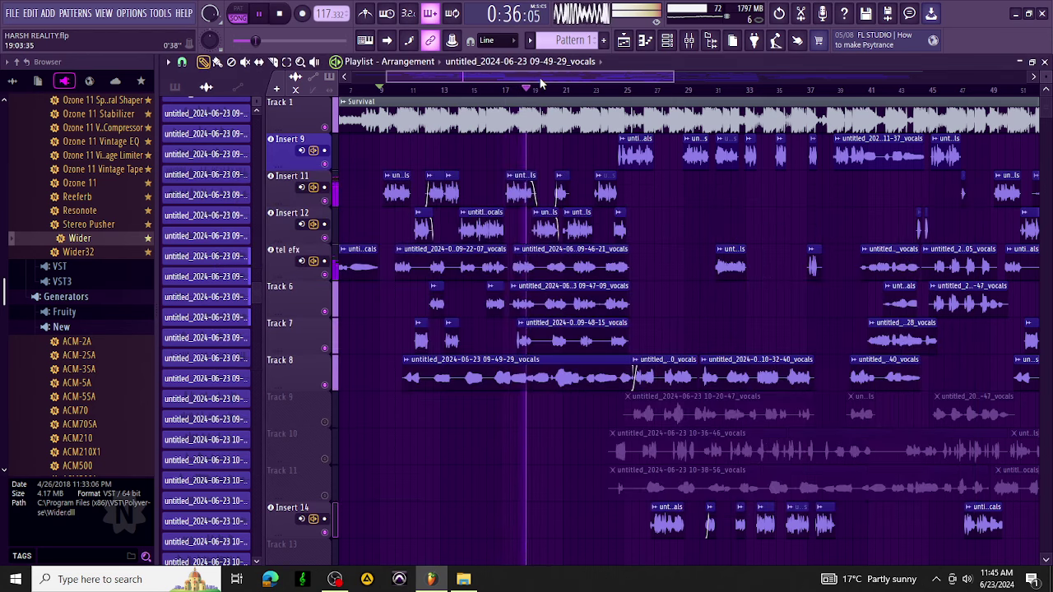
pyautogui.click(688, 41)
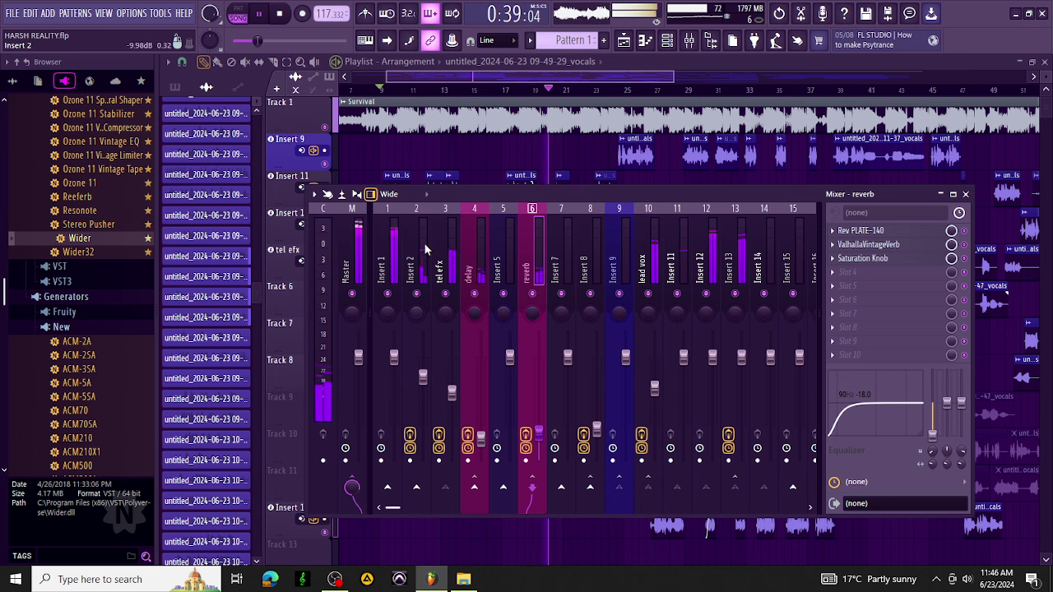
pyautogui.click(423, 377)
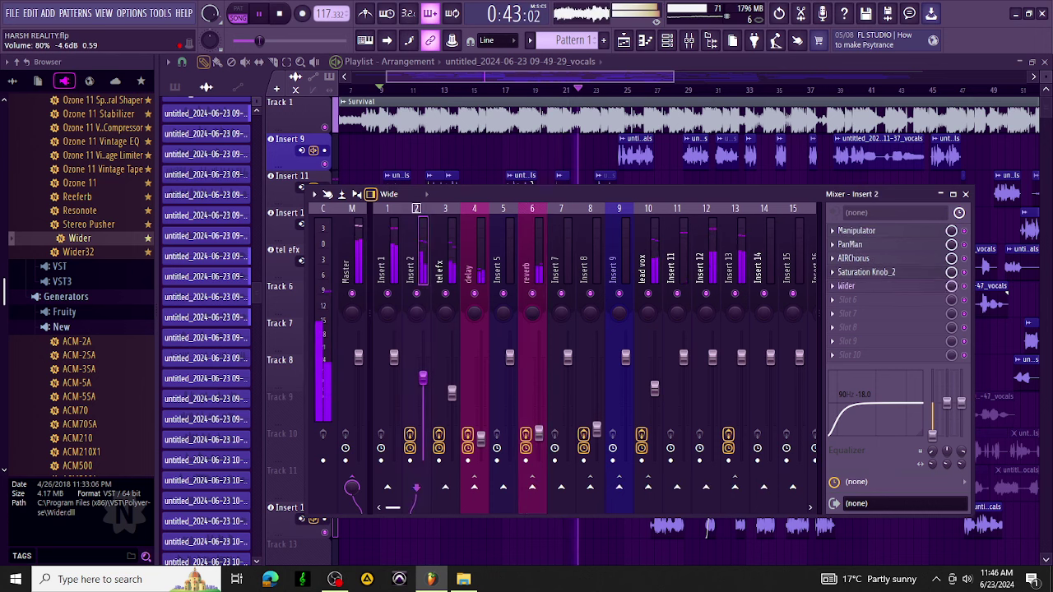
pyautogui.click(600, 491)
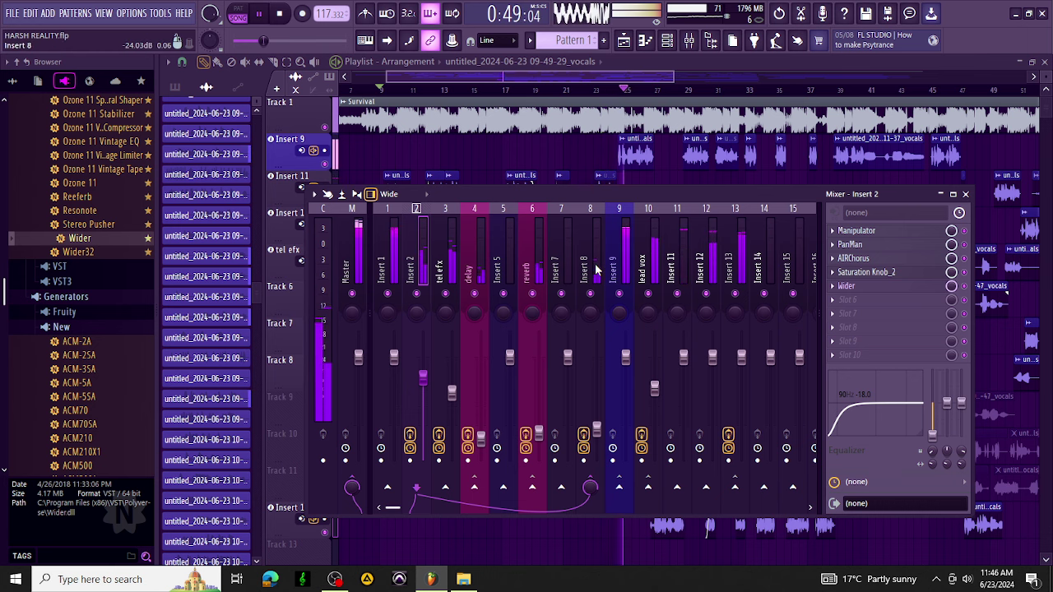
pyautogui.press('F9')
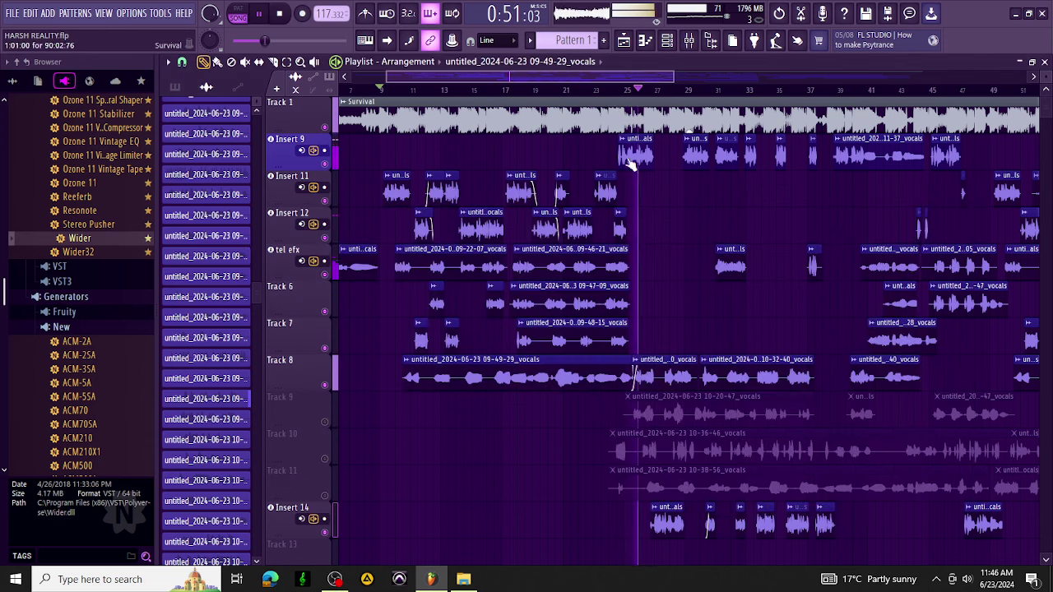
# Unmute Track 9 and replay the section around bar 25 several times to hear where its vocal clip enters.
pyautogui.click(325, 422)
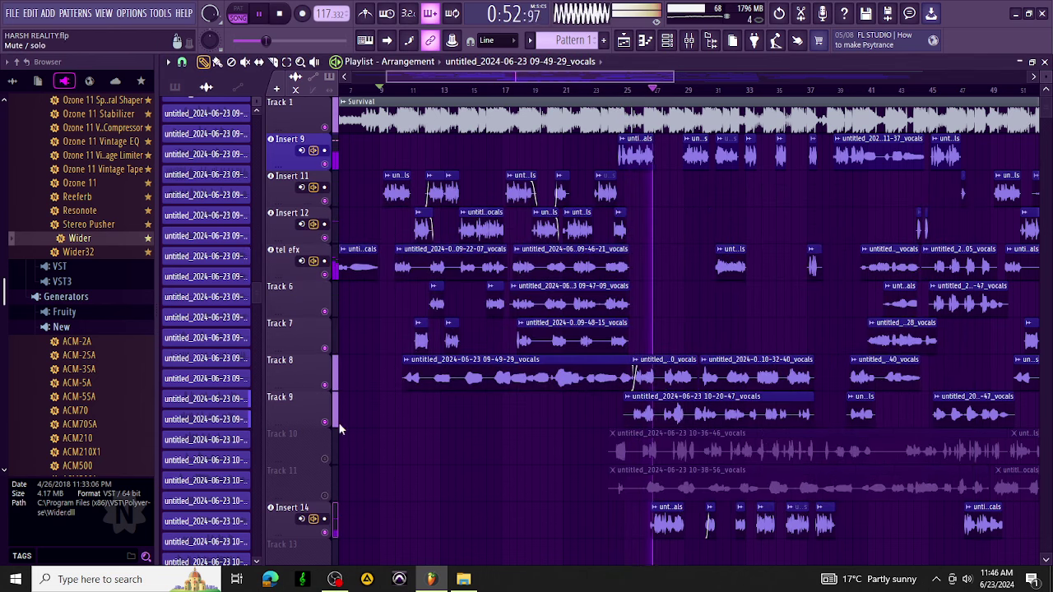
pyautogui.click(627, 92)
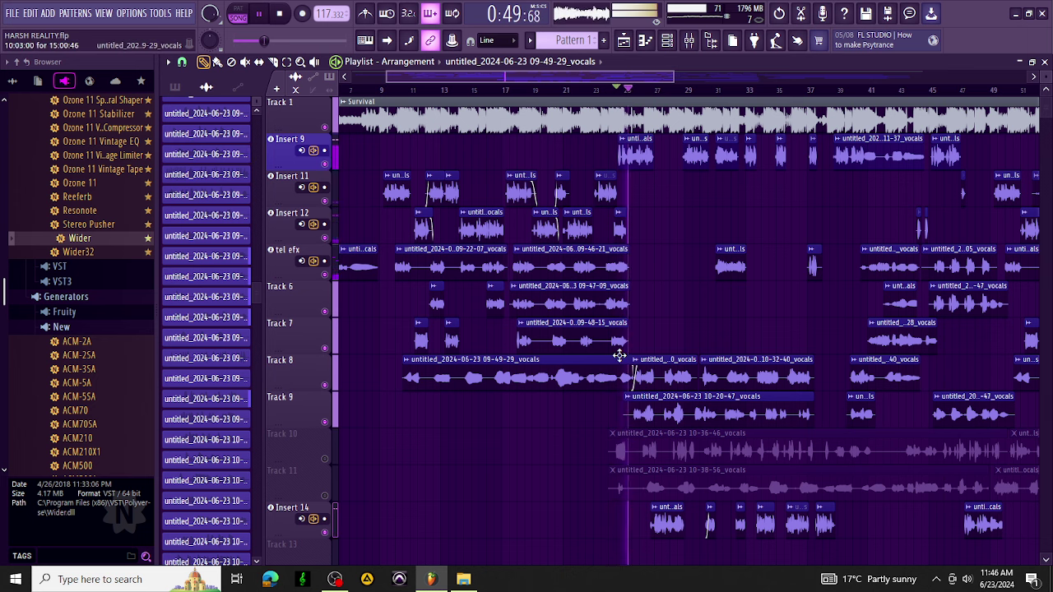
pyautogui.press('space')
pyautogui.press('space')
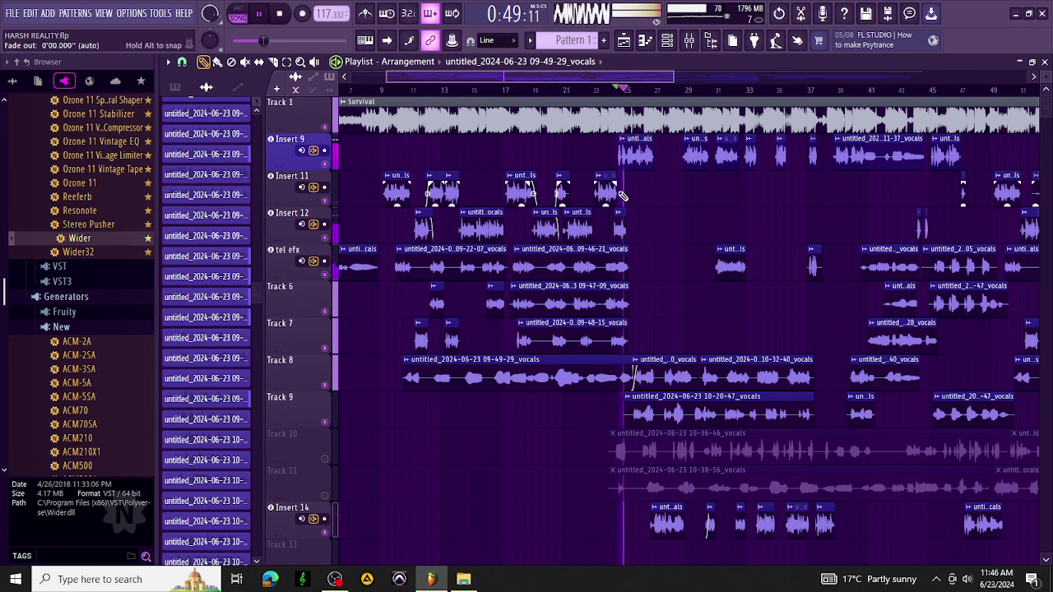
pyautogui.press('space')
pyautogui.press('space')
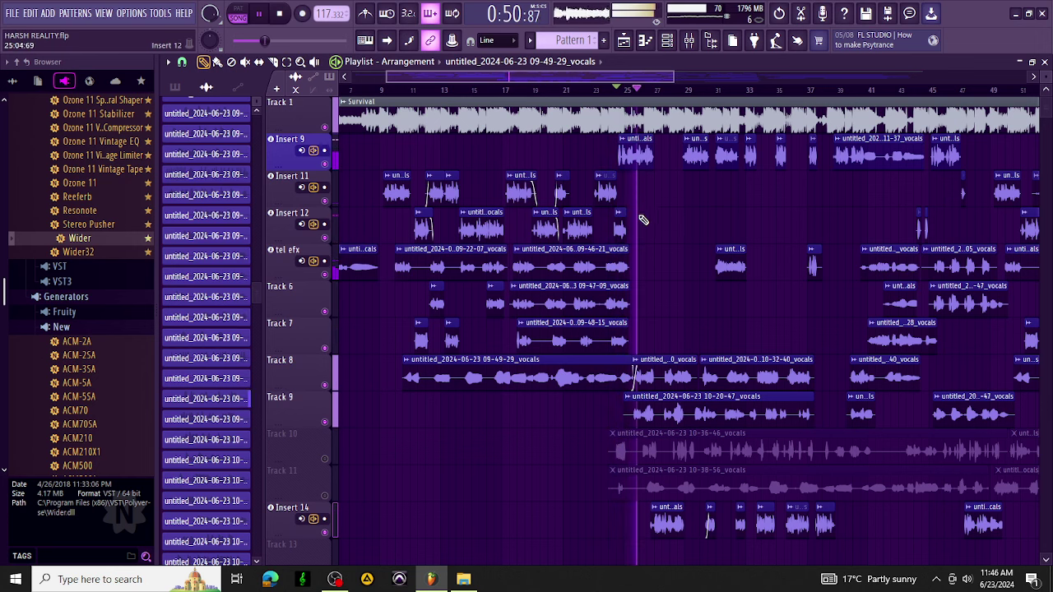
pyautogui.press('space')
pyautogui.press('space')
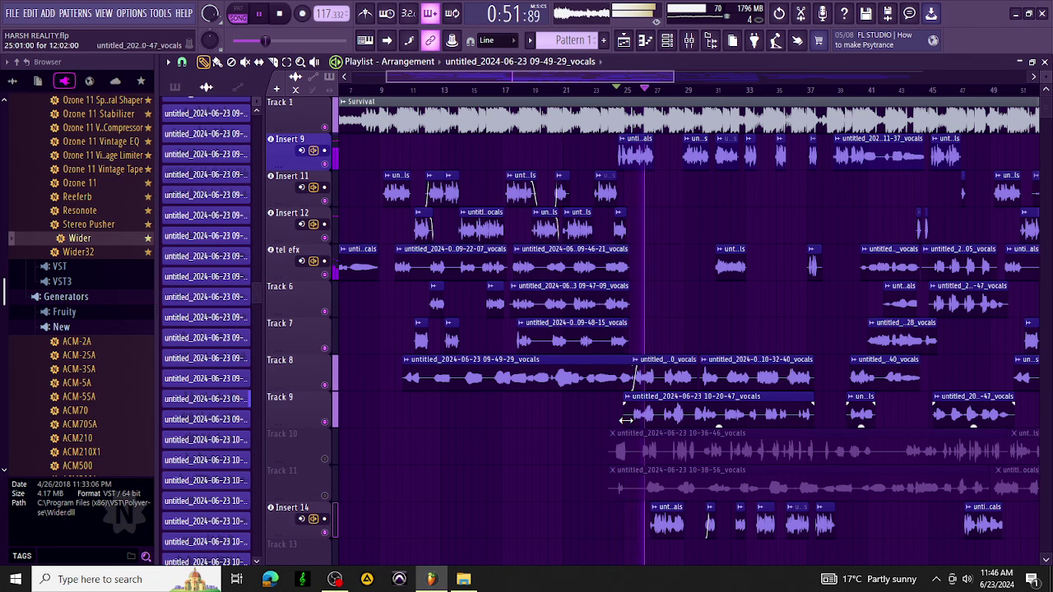
# Trim the start of Track 9's first vocal clip to 25:03:00 and pan its channel 30% left.
pyautogui.moveTo(625, 420); pyautogui.dragTo(634, 420)
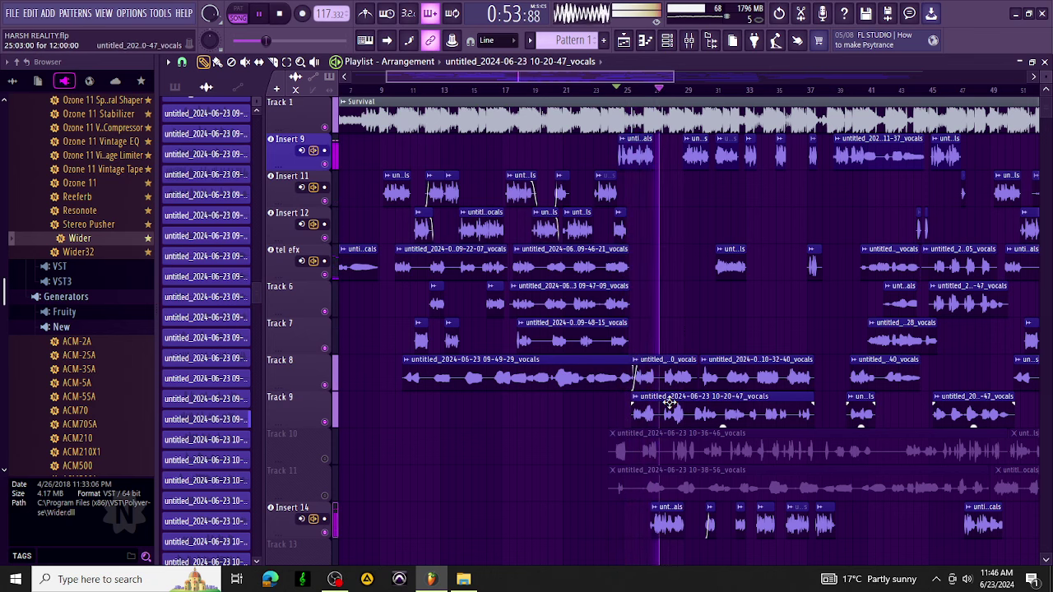
pyautogui.doubleClick(670, 403)
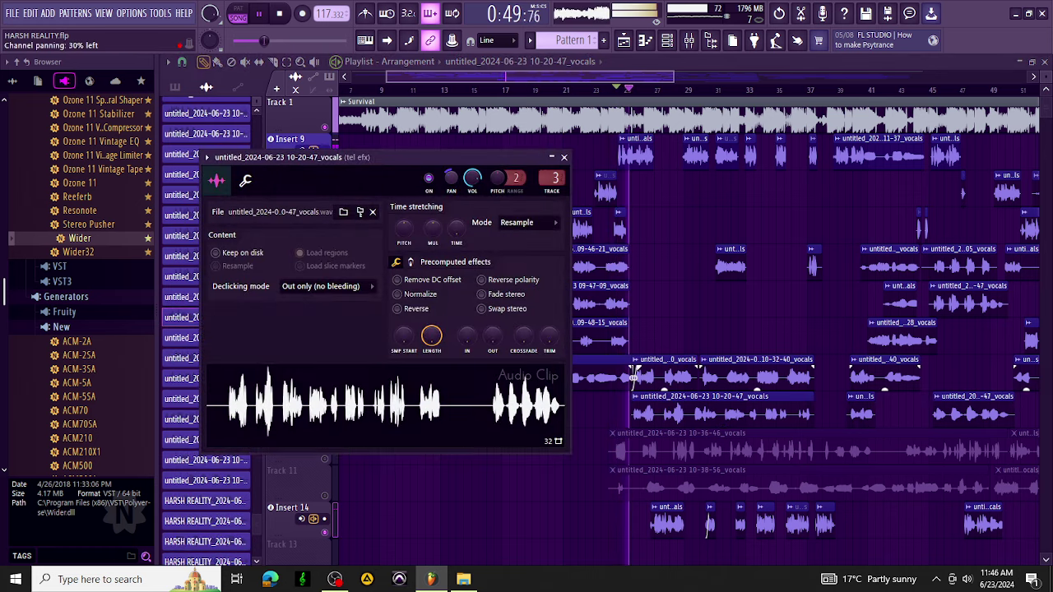
pyautogui.click(564, 157)
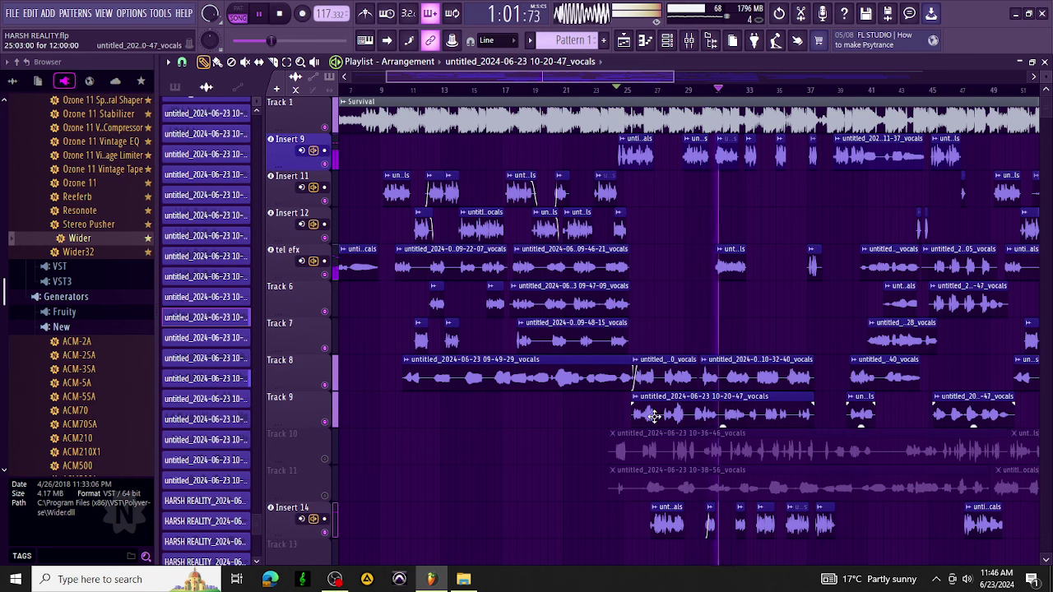
# Replay from bar 24, unmute Track 11 and trim the start of its long vocal clip to 26:03:00.
pyautogui.press('space')
pyautogui.press('space')
pyautogui.click(325, 496)
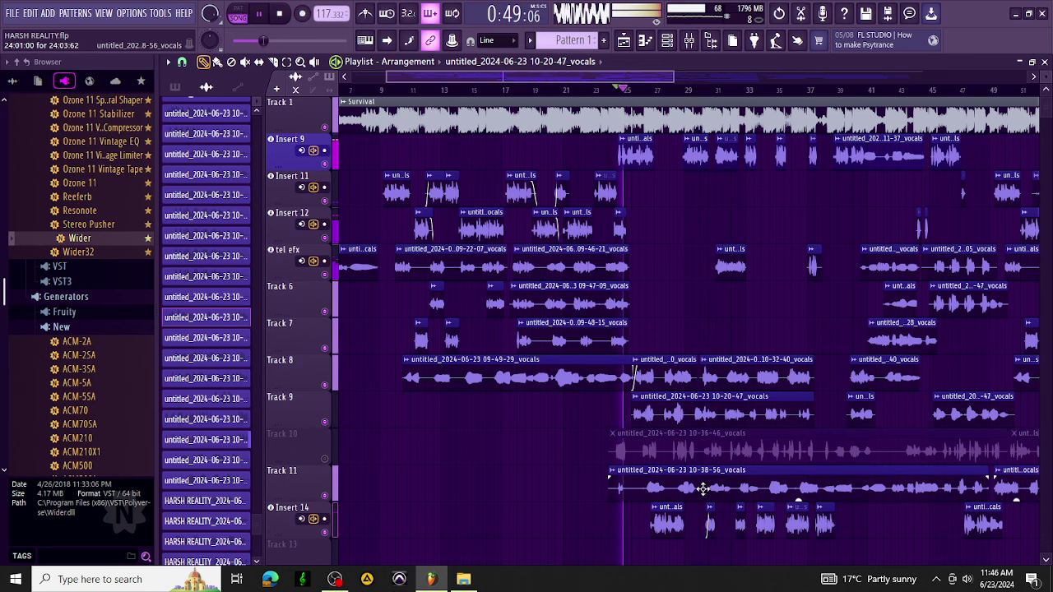
pyautogui.click(609, 493)
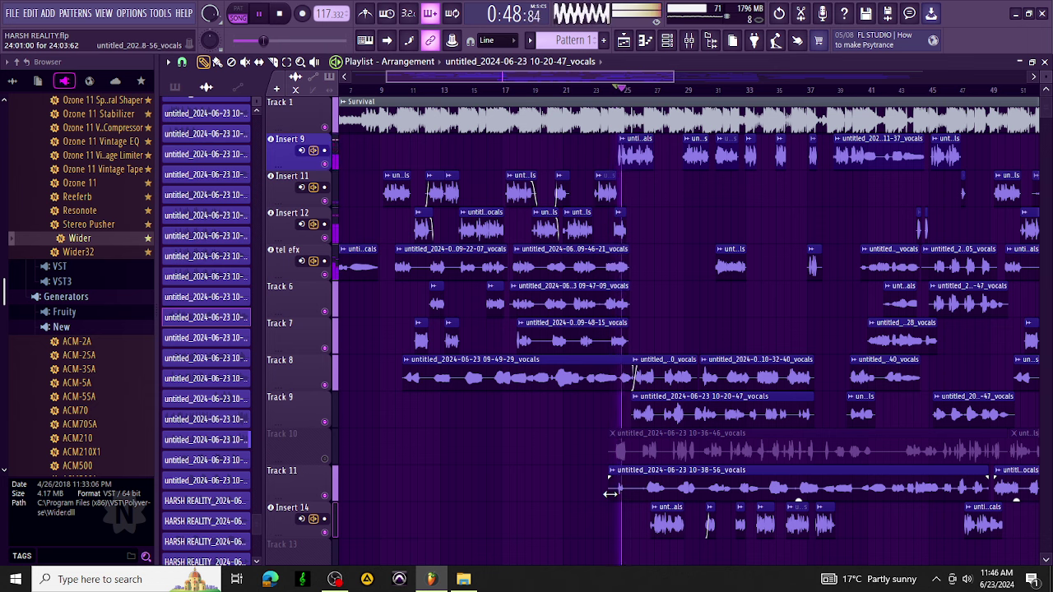
pyautogui.moveTo(610, 494); pyautogui.dragTo(648, 494)
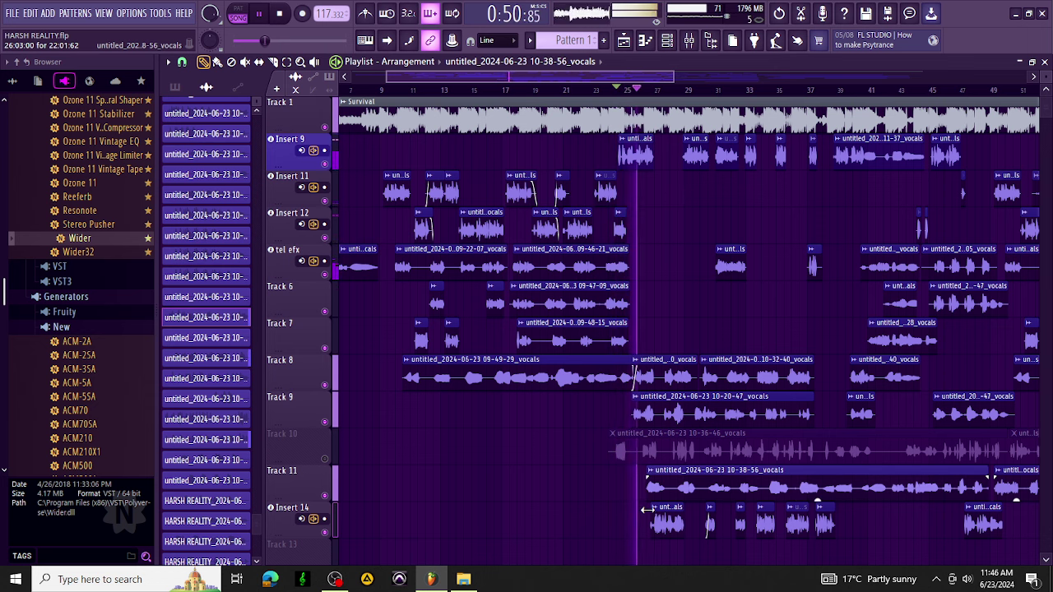
# Try routing Track 11's long vocal clip to Insert 2 and play the section to hear it.
pyautogui.doubleClick(707, 486)
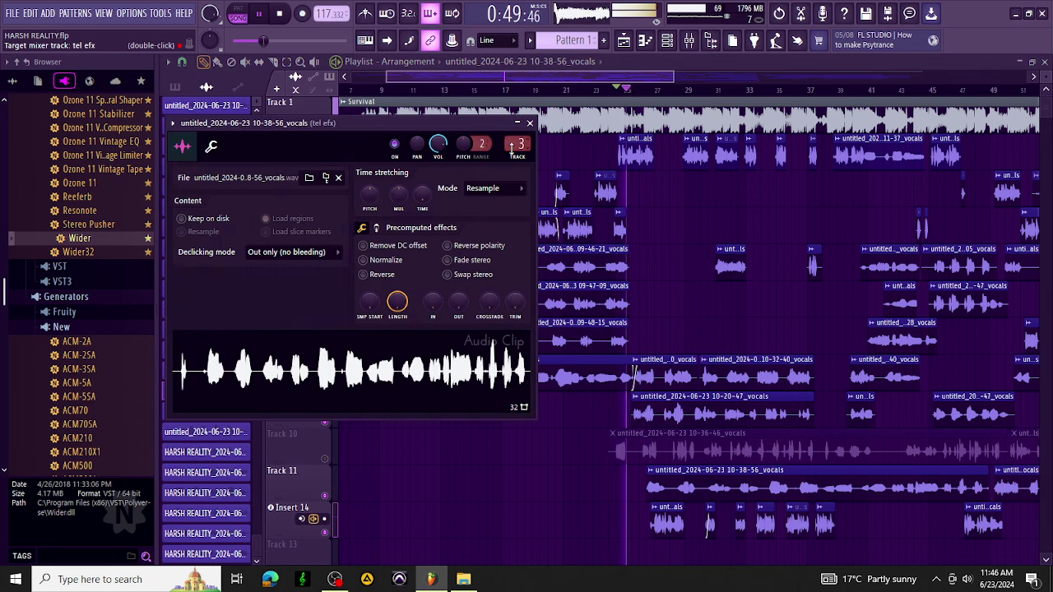
pyautogui.scroll(-1, 511, 147)
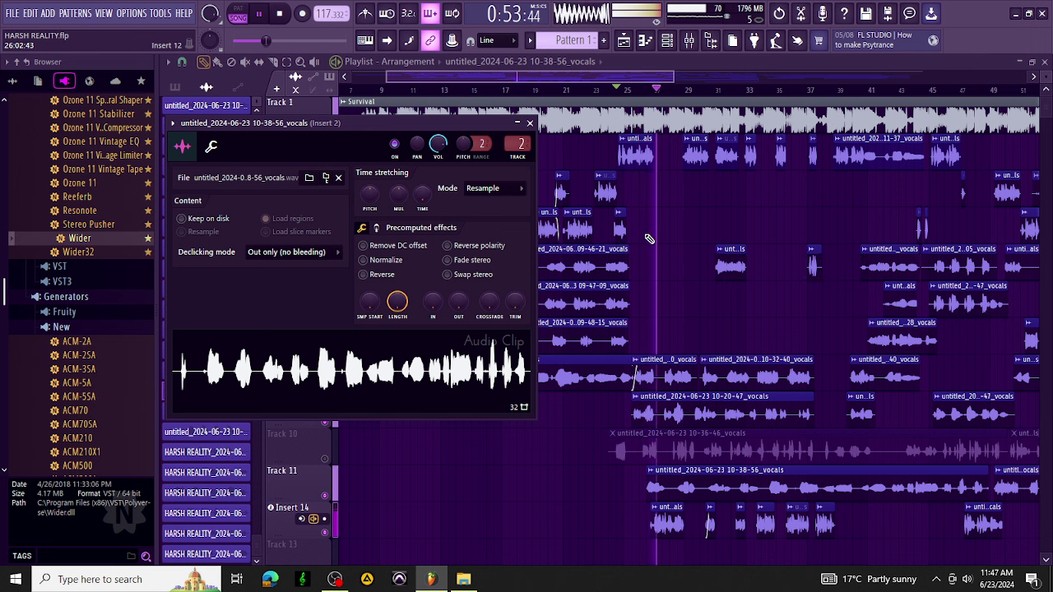
pyautogui.click(529, 123)
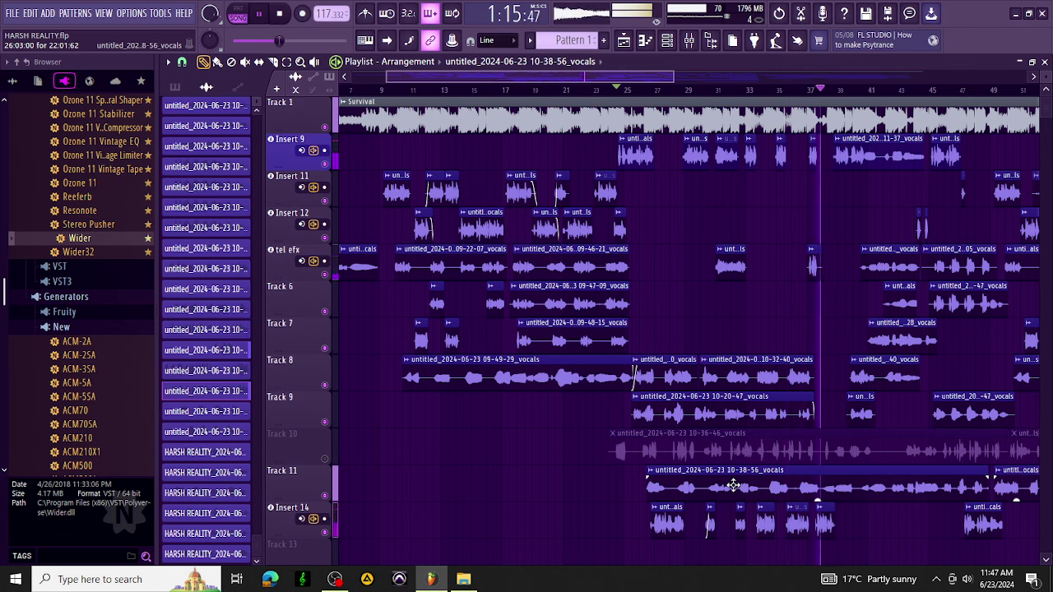
pyautogui.press('space')
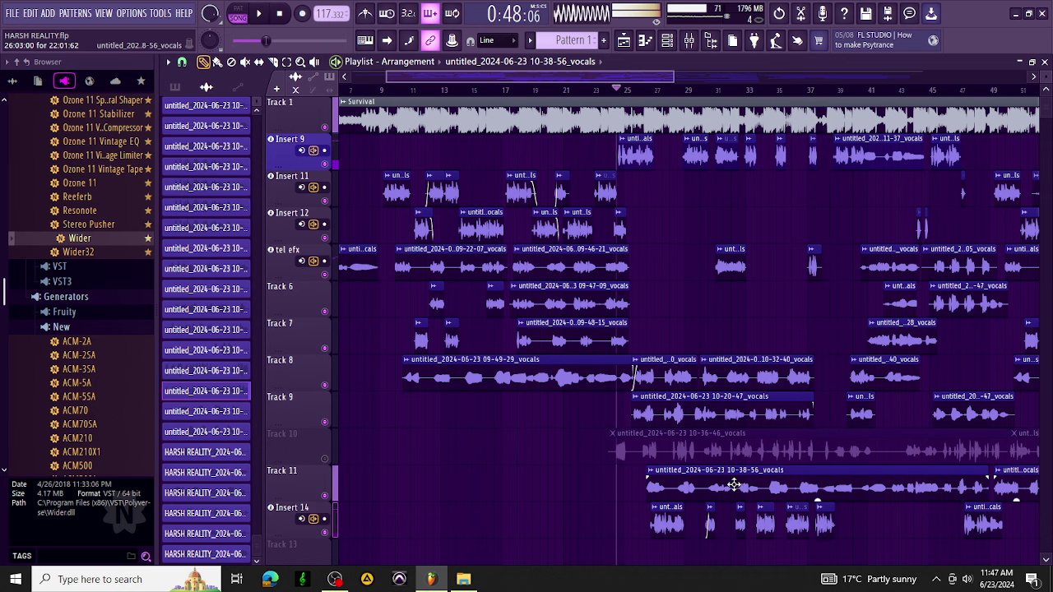
# Route Track 11's long vocal clip back to the tel efx mixer track and pan it partway to the right.
pyautogui.doubleClick(733, 485)
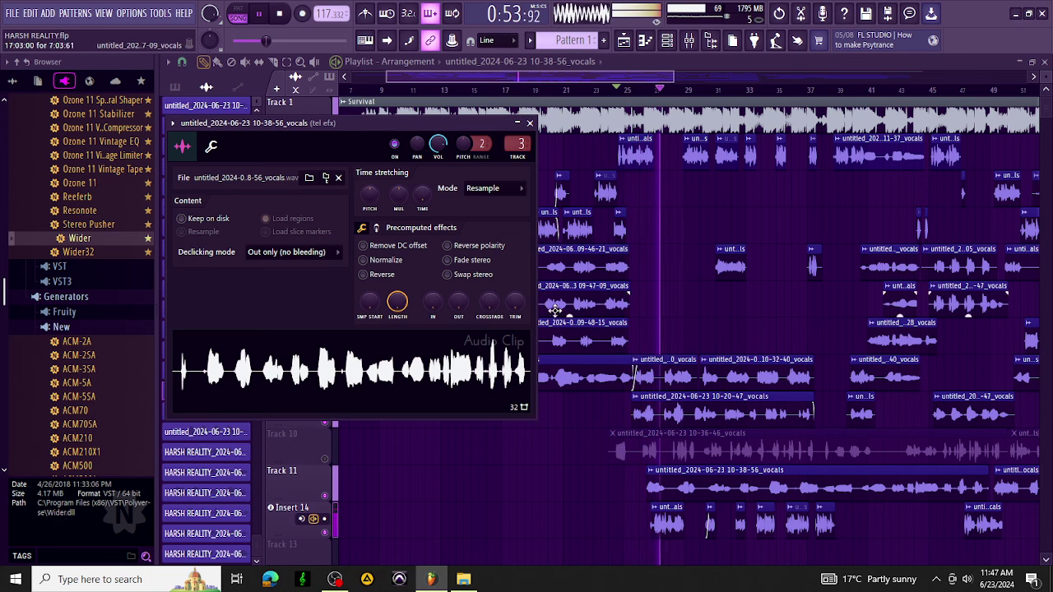
pyautogui.scroll(10, 420, 146)
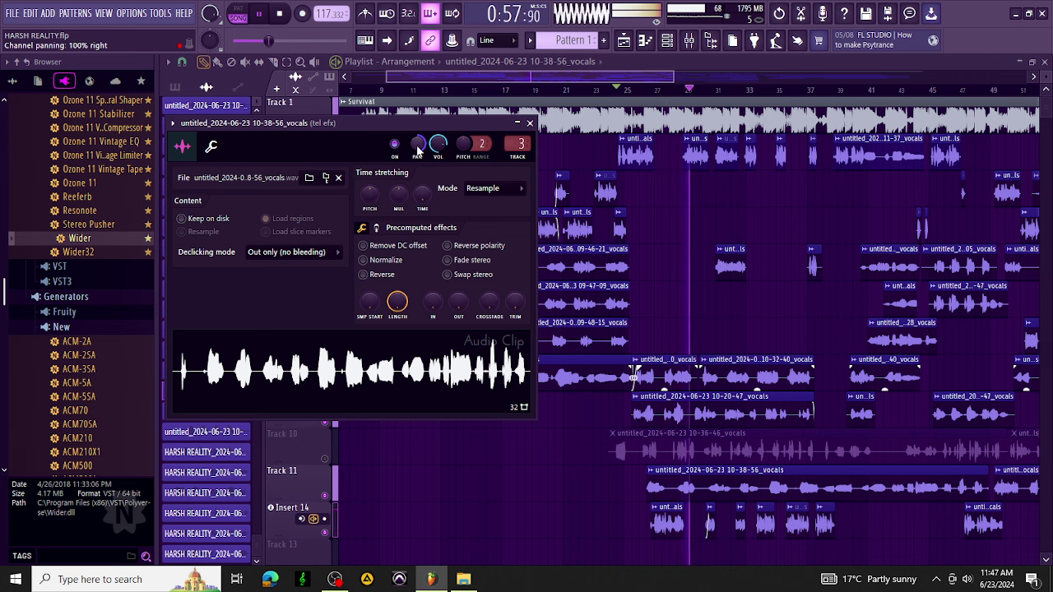
pyautogui.scroll(-5, 420, 145)
pyautogui.scroll(-2, 419, 146)
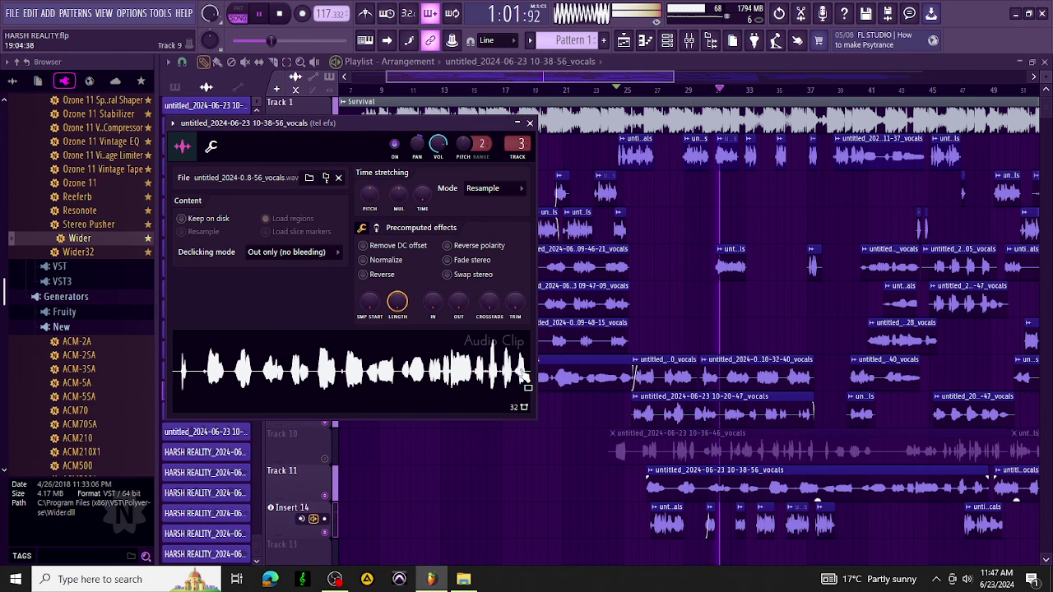
# Raise the channel volume of Track 11's long vocal clip to 91% (-2.0 dB).
pyautogui.moveTo(437, 147); pyautogui.dragTo(438, 139)
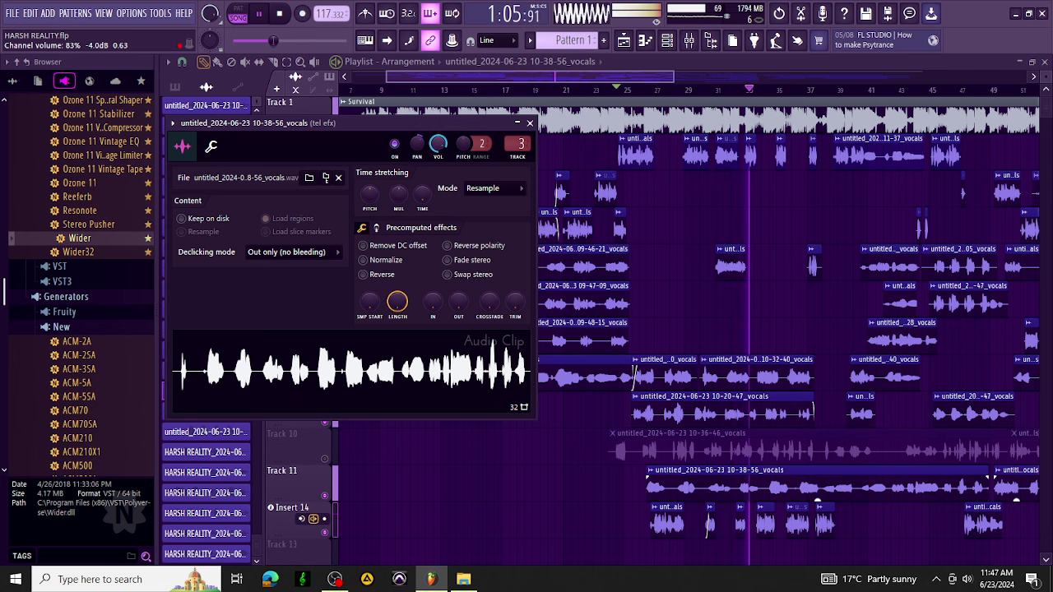
pyautogui.scroll(2, 437, 145)
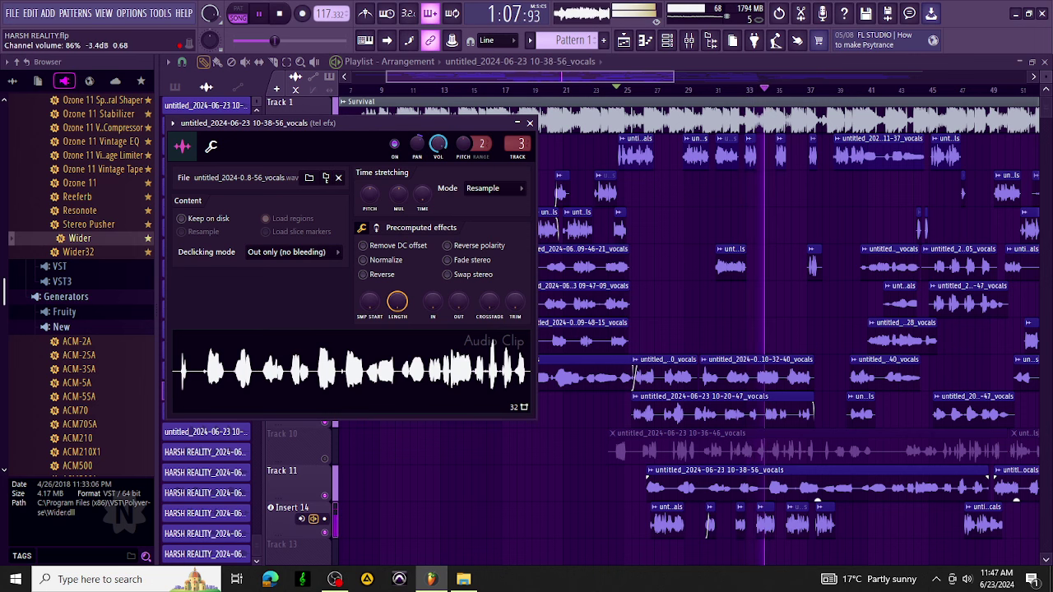
pyautogui.scroll(3, 437, 145)
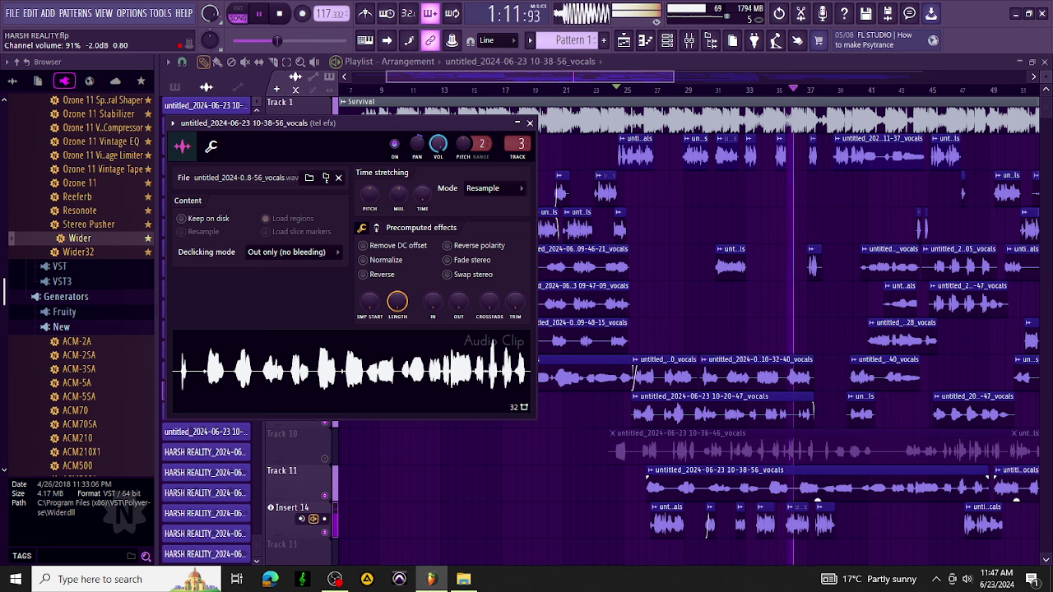
# Replay the section and lower the channel volume of Track 11's long vocal clip to 84% (-3.7 dB).
pyautogui.scroll(-2, 438, 145)
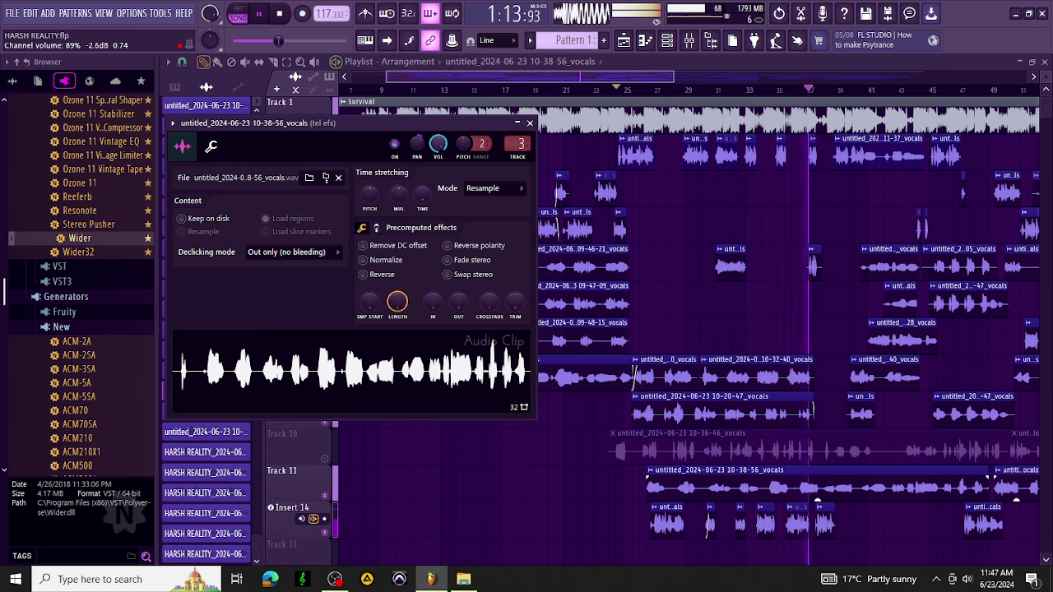
pyautogui.press('space')
pyautogui.press('space')
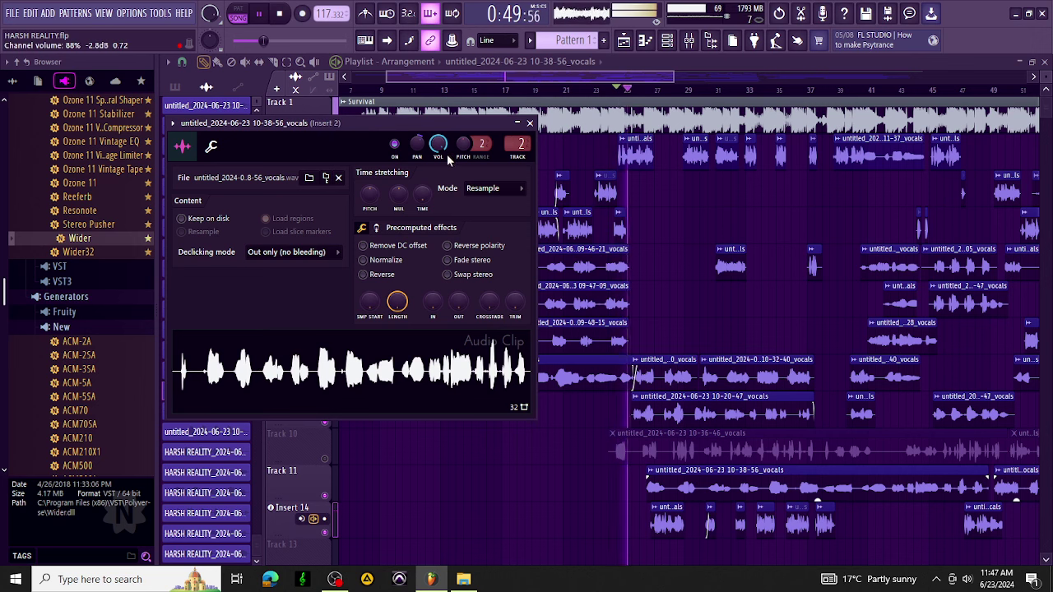
pyautogui.moveTo(439, 144); pyautogui.dragTo(439, 148)
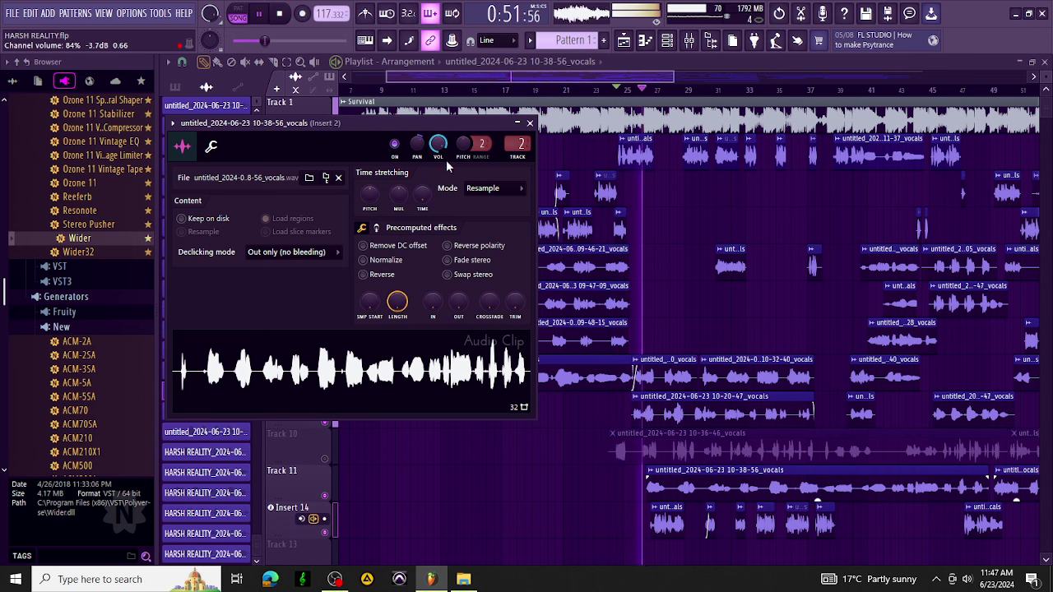
pyautogui.click(530, 123)
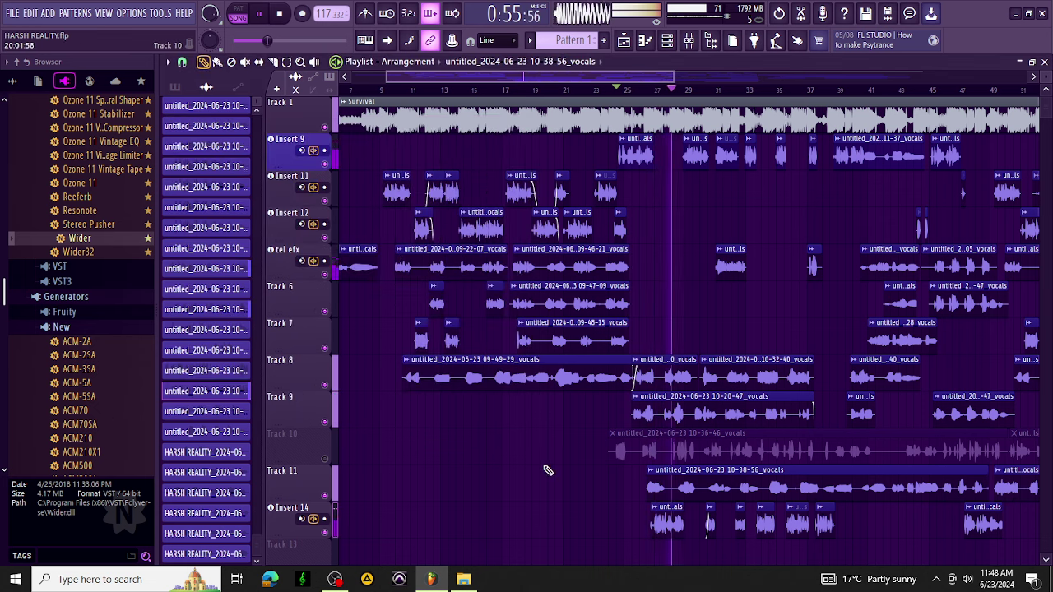
# Unmute Track 10 and set the channel volume of its long vocal clip to 82% (-4.1 dB).
pyautogui.click(325, 459)
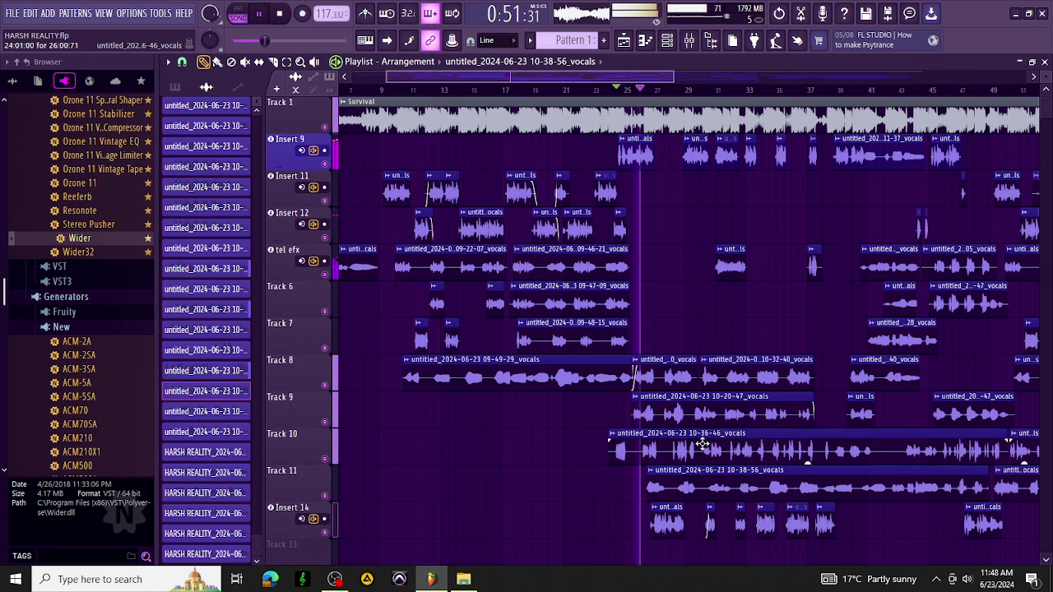
pyautogui.doubleClick(625, 444)
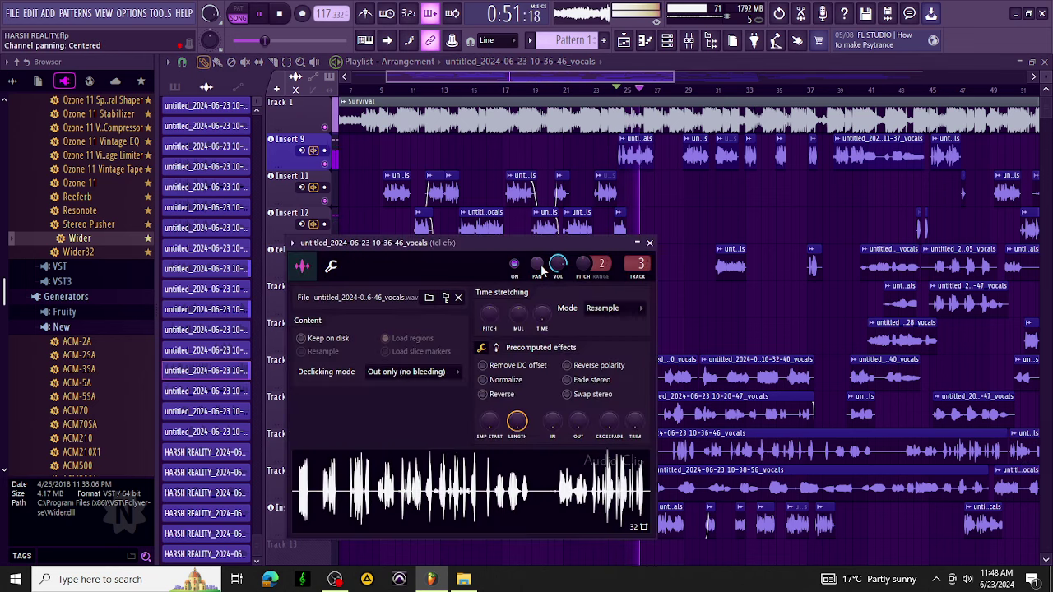
pyautogui.click(649, 244)
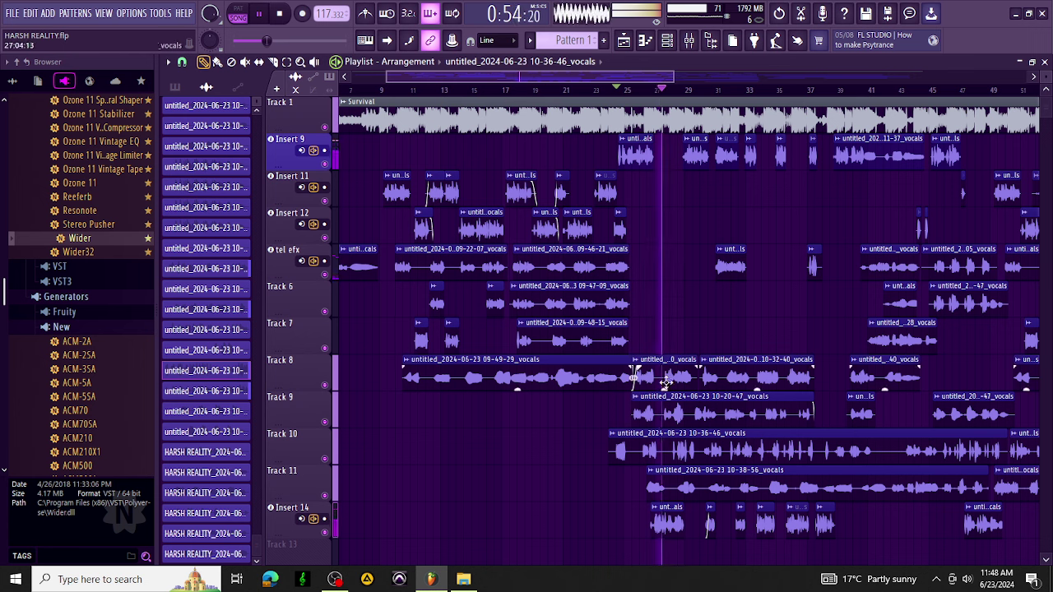
pyautogui.doubleClick(713, 450)
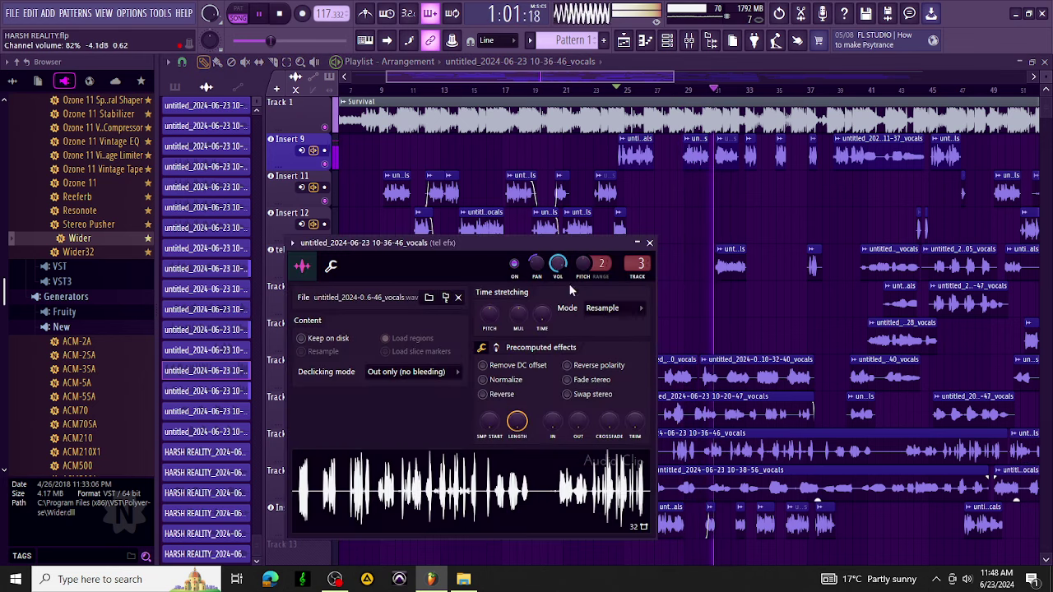
pyautogui.click(649, 243)
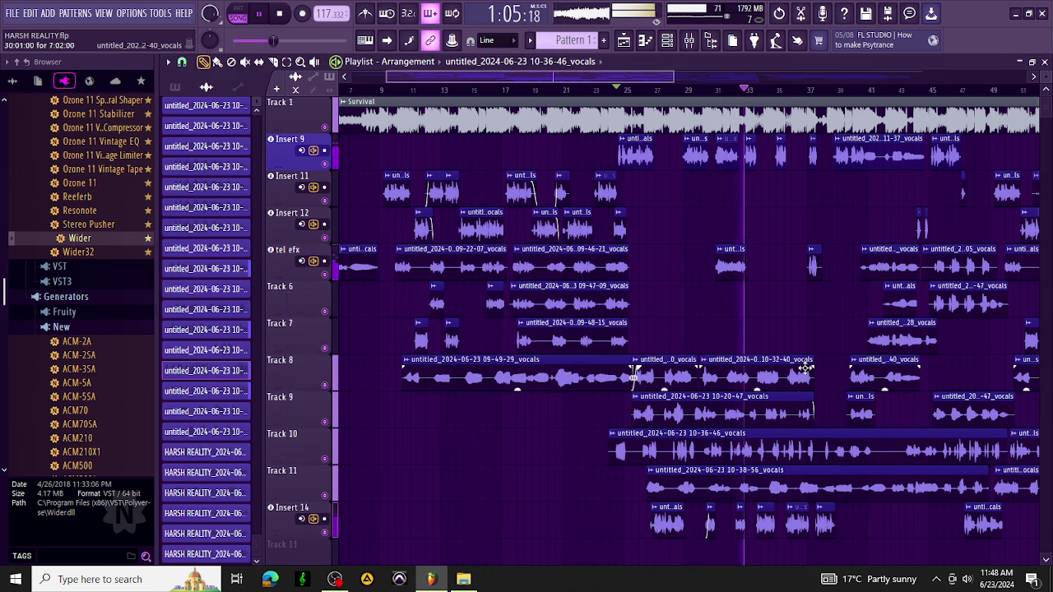
# Add short fade-ins to the tel efx vocal clip at bar 45 and the short Track 9 clip near bar 39.
pyautogui.moveTo(920, 273); pyautogui.dragTo(938, 260)
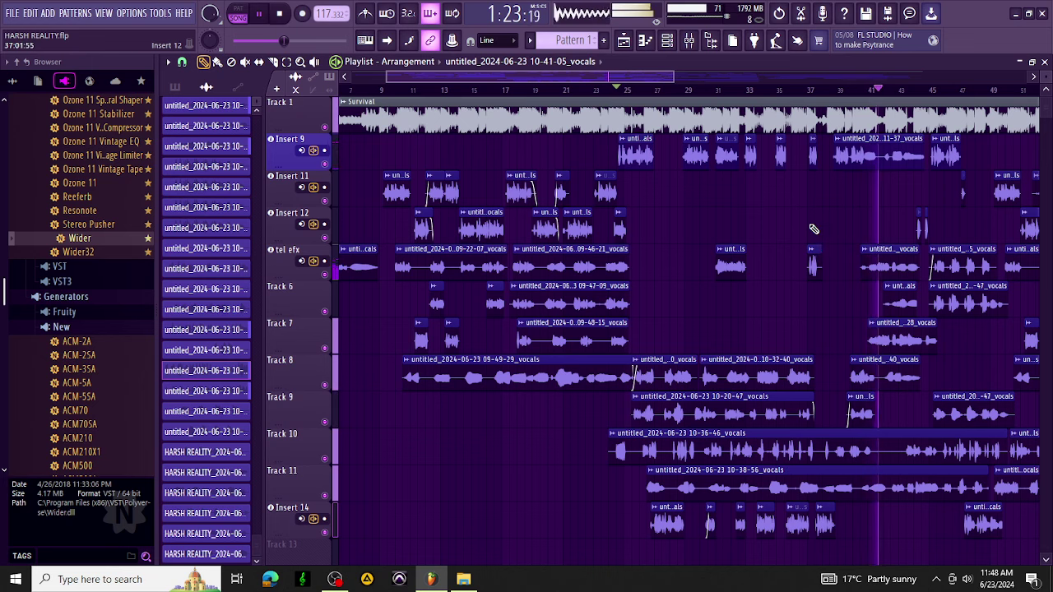
# Set the delay time of the H-Delay in Insert 8's StudioRack to 1/4 while replaying the section.
pyautogui.click(689, 40)
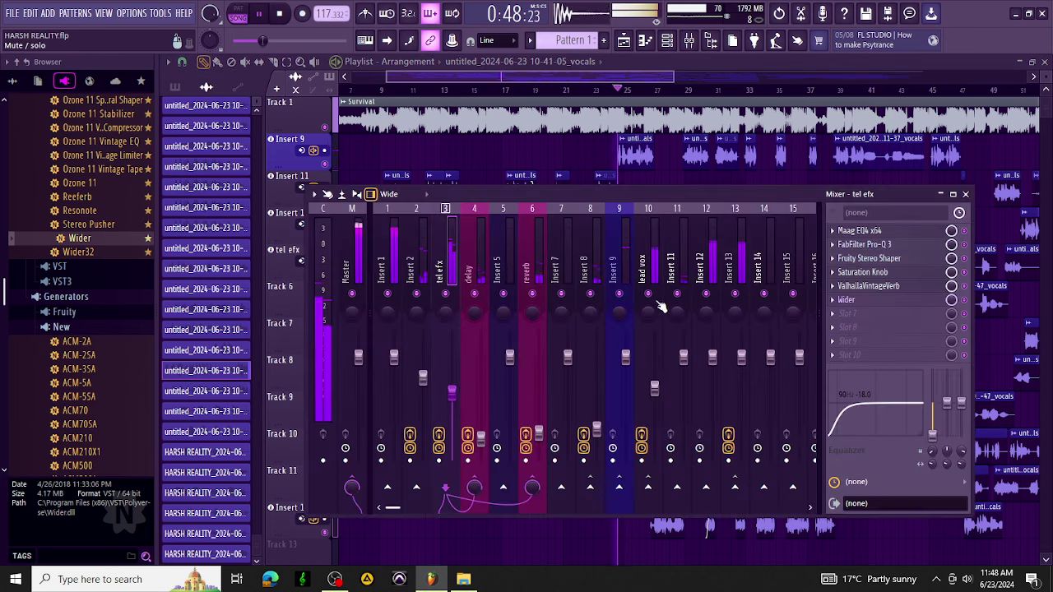
pyautogui.click(592, 236)
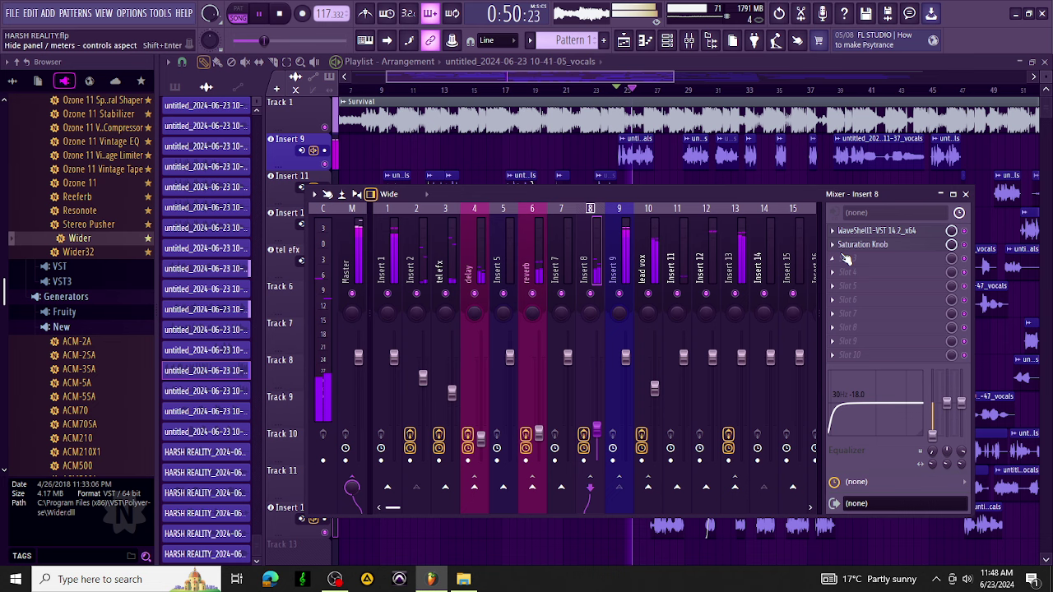
pyautogui.click(888, 230)
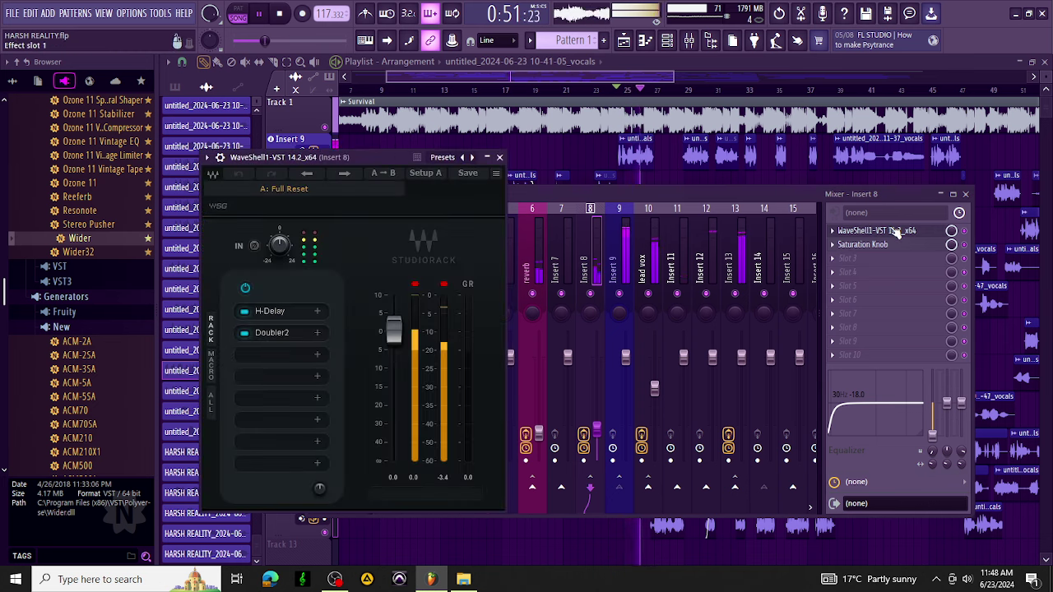
pyautogui.click(271, 310)
pyautogui.press('space')
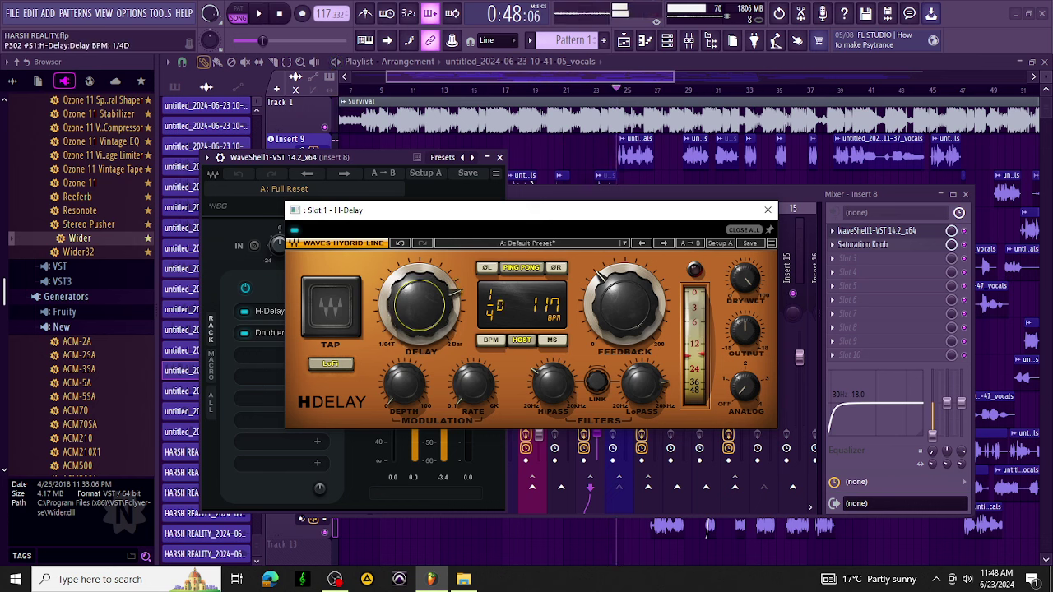
pyautogui.press('space')
pyautogui.press('space')
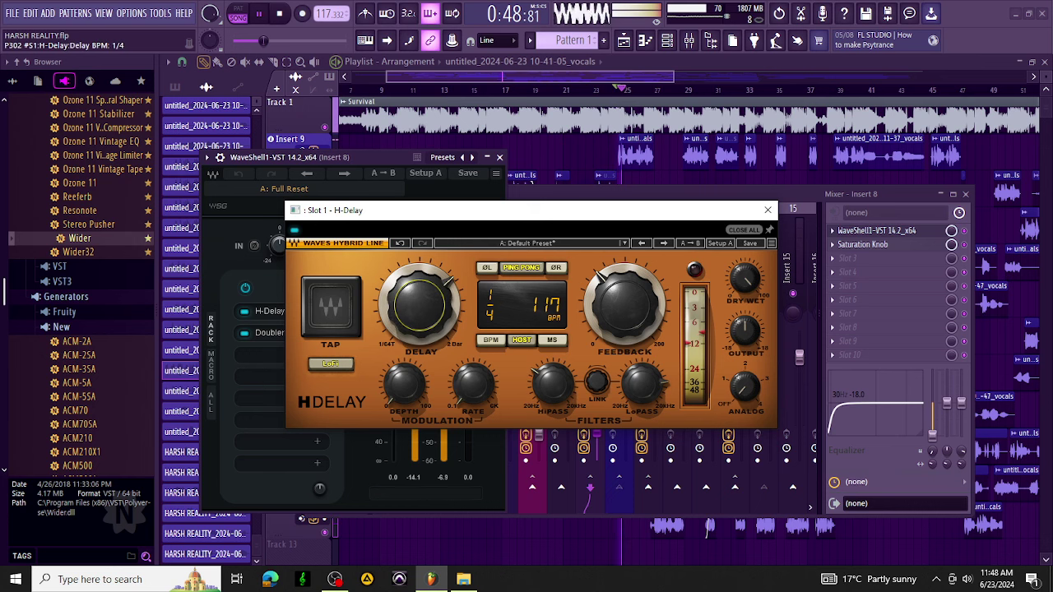
pyautogui.press('space')
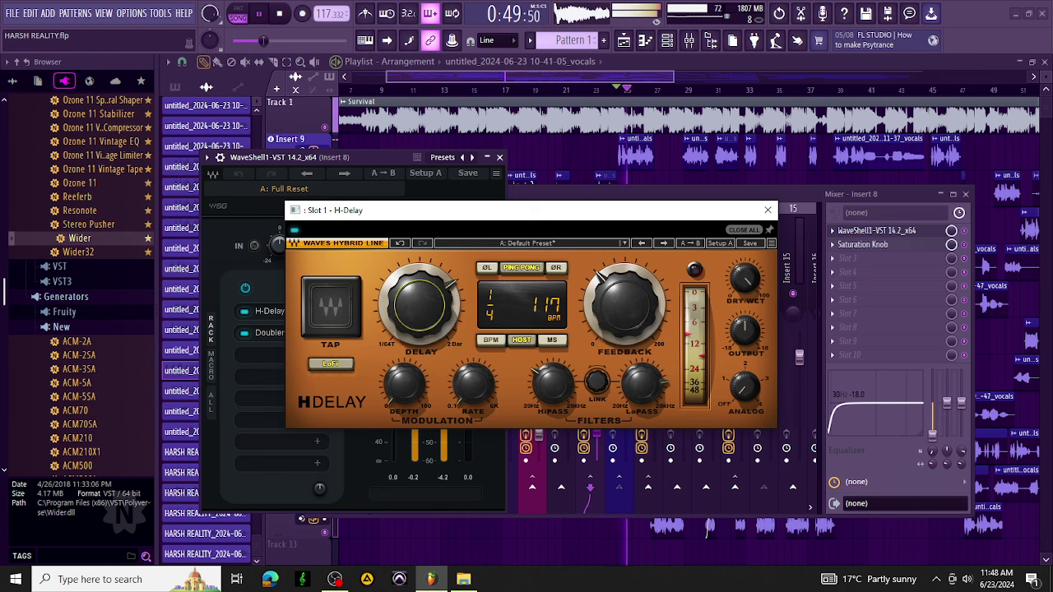
# Recheck Insert 8's H-Delay, close its effect windows and set the mixer track's low-shelf EQ frequency to 90 Hz.
pyautogui.click(767, 212)
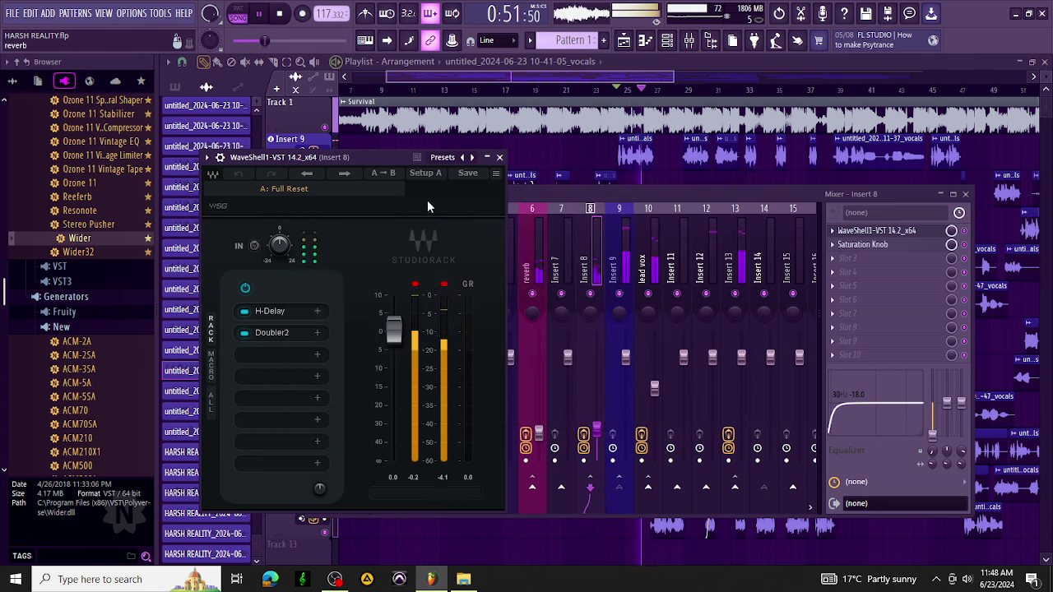
pyautogui.click(278, 310)
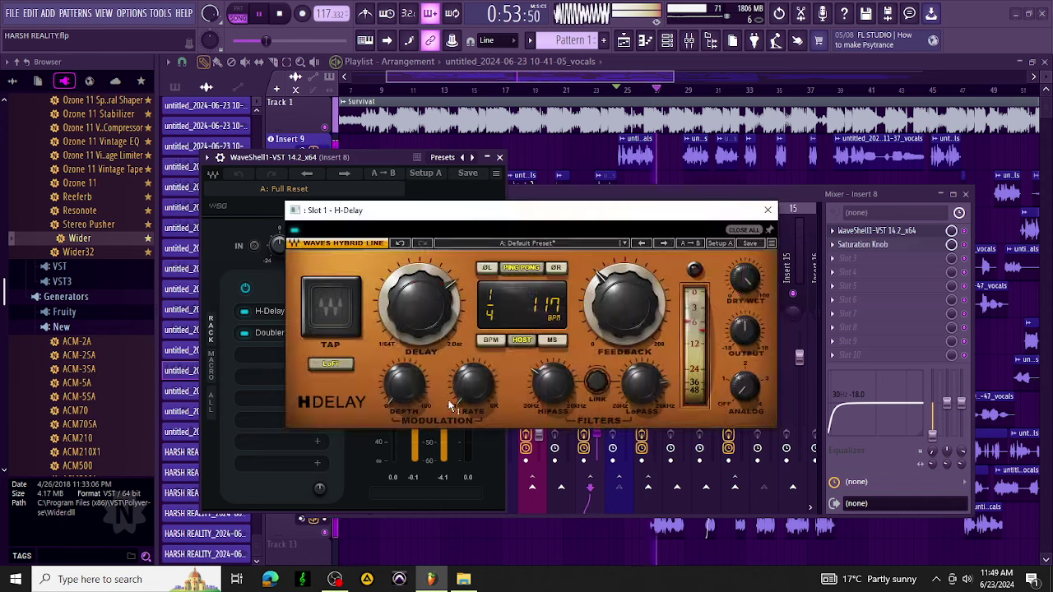
pyautogui.click(772, 212)
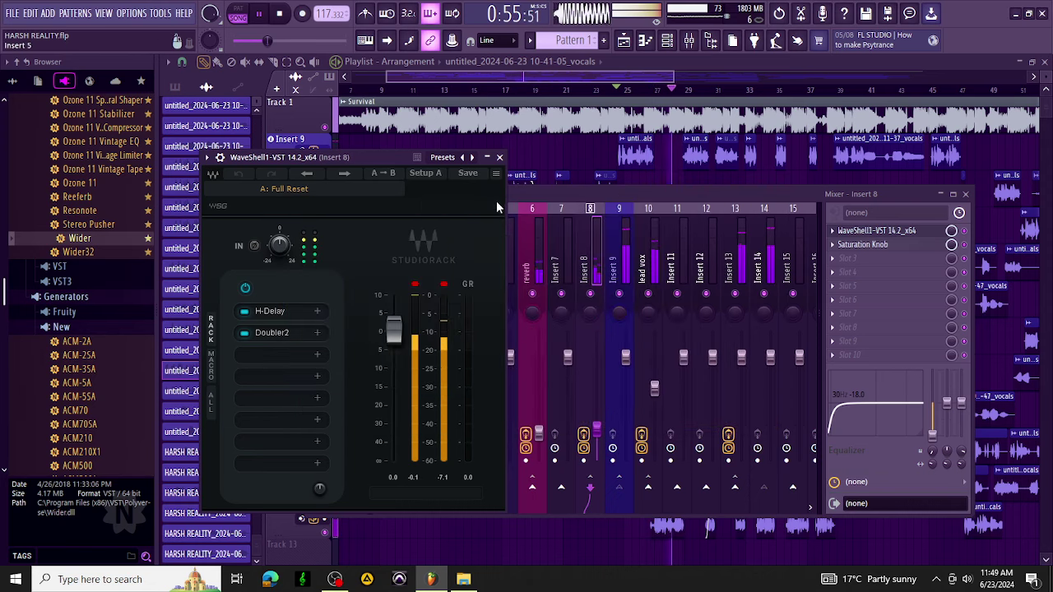
pyautogui.click(499, 157)
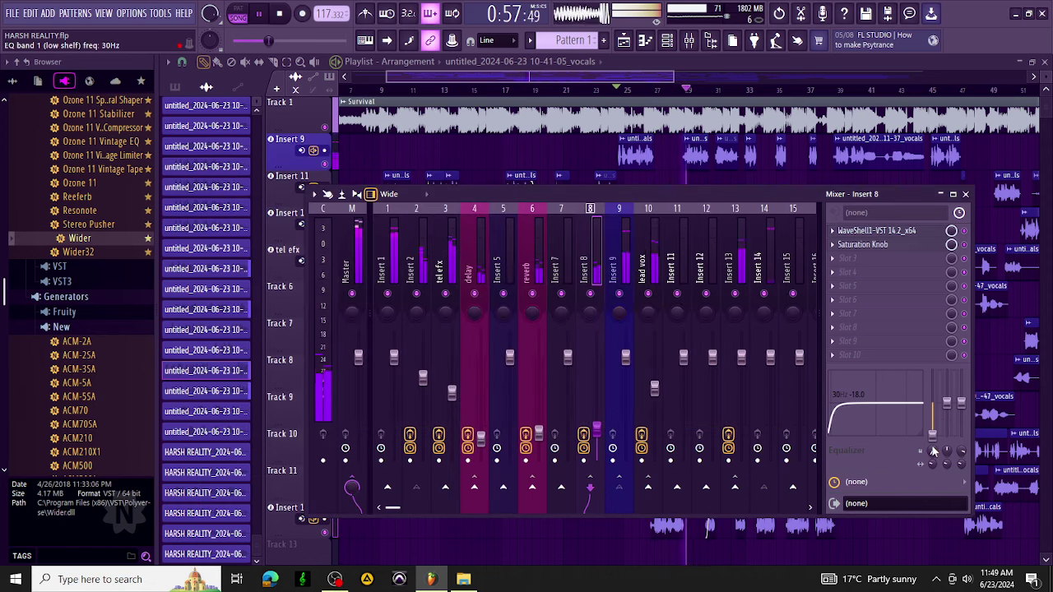
pyautogui.moveTo(934, 452); pyautogui.dragTo(933, 433)
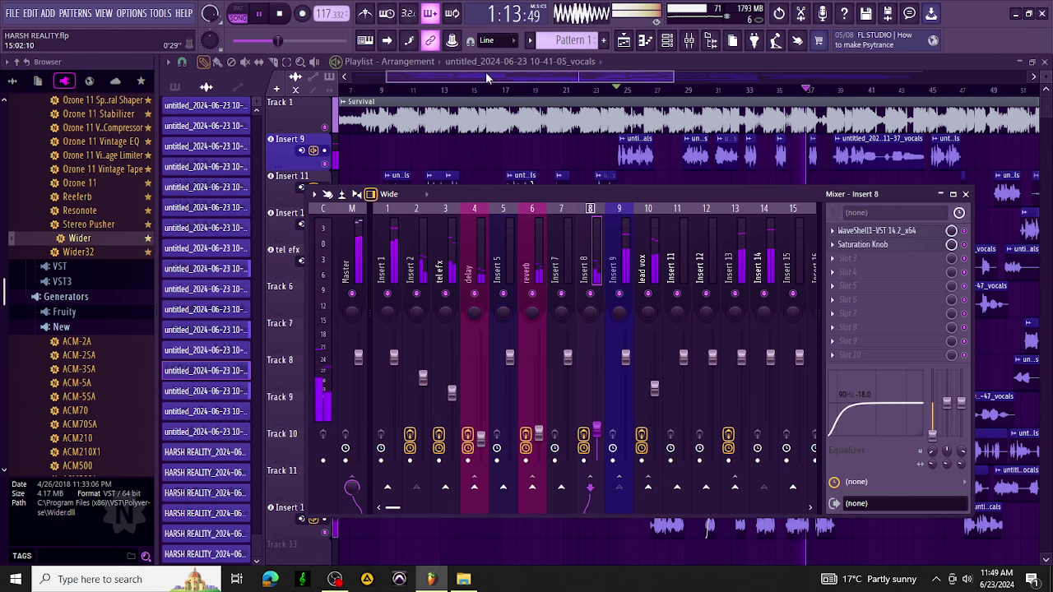
# Slice Track 10's long vocal clip near bars 41 and 43 and remove the piece in between.
pyautogui.moveTo(486, 76); pyautogui.dragTo(632, 87)
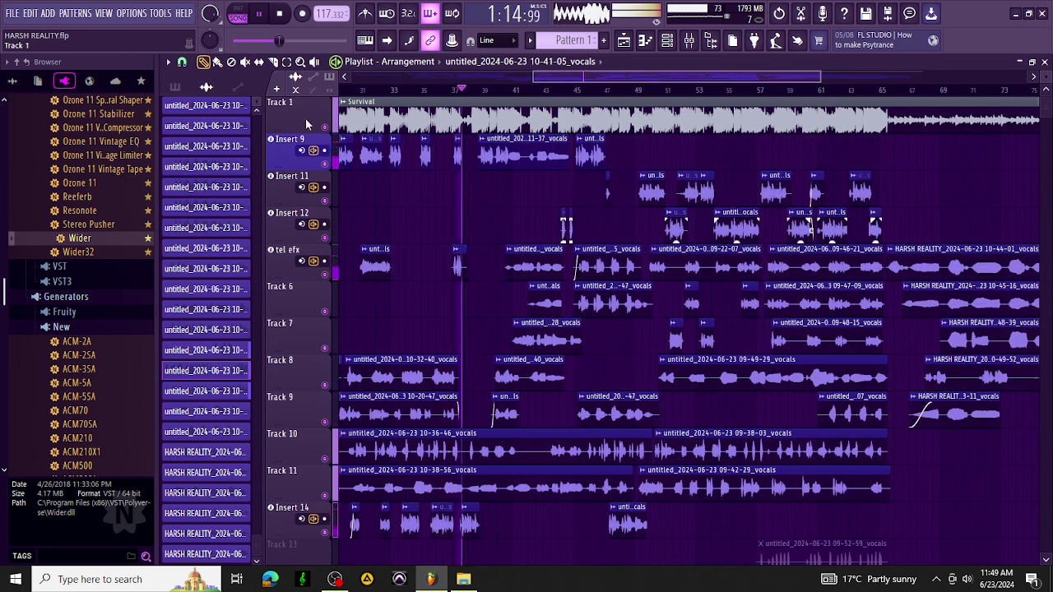
pyautogui.click(272, 61)
pyautogui.click(520, 449)
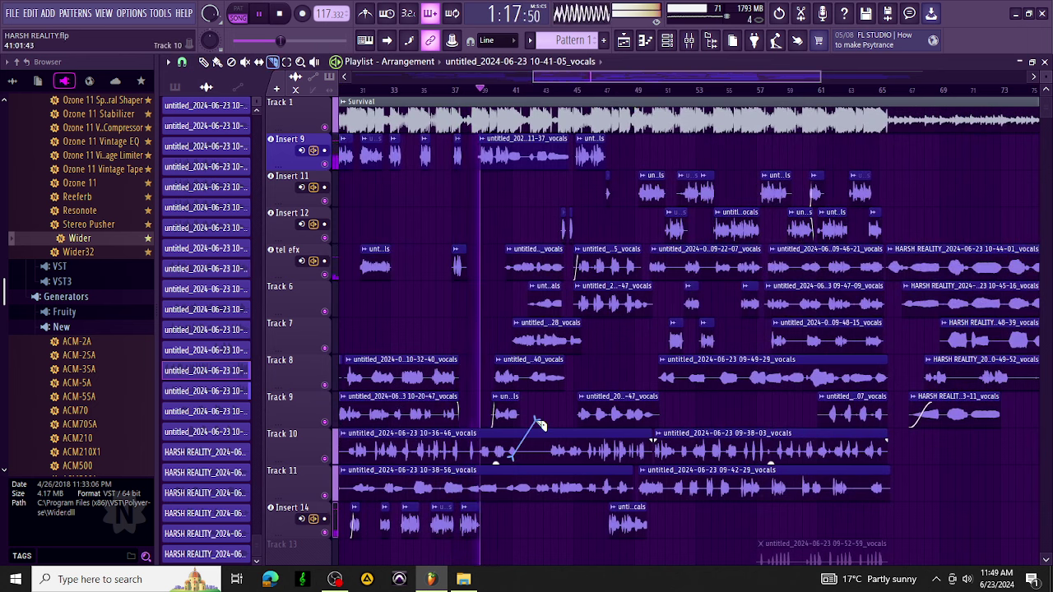
pyautogui.moveTo(543, 462); pyautogui.dragTo(542, 425)
pyautogui.moveTo(579, 409); pyautogui.dragTo(576, 408)
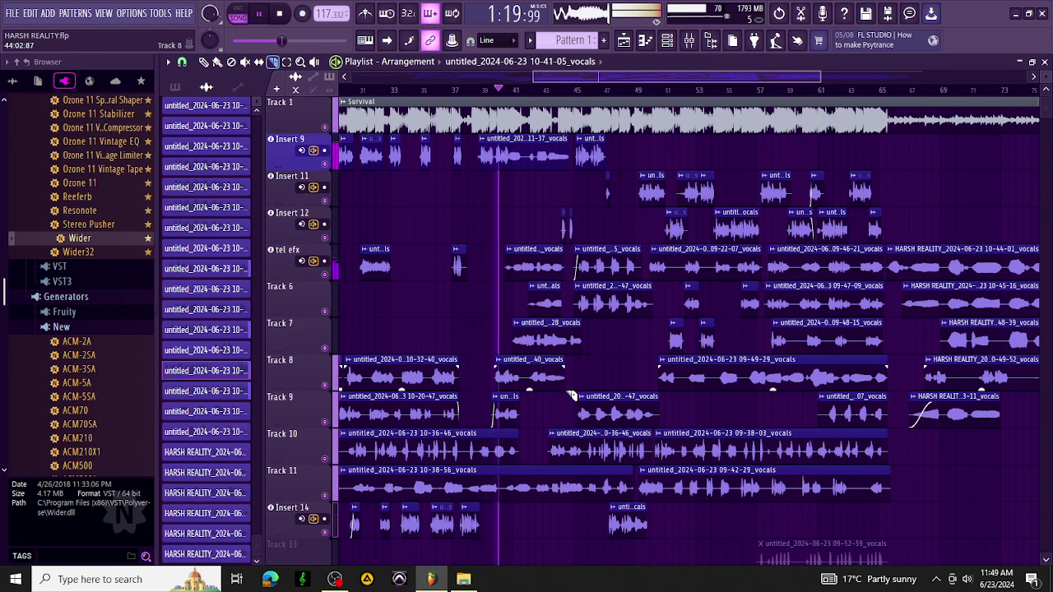
# Slice the Insert 9 vocal clip at bar 42 and place a copy of its second piece on Track 9 at 42:01:00.
pyautogui.click(528, 152)
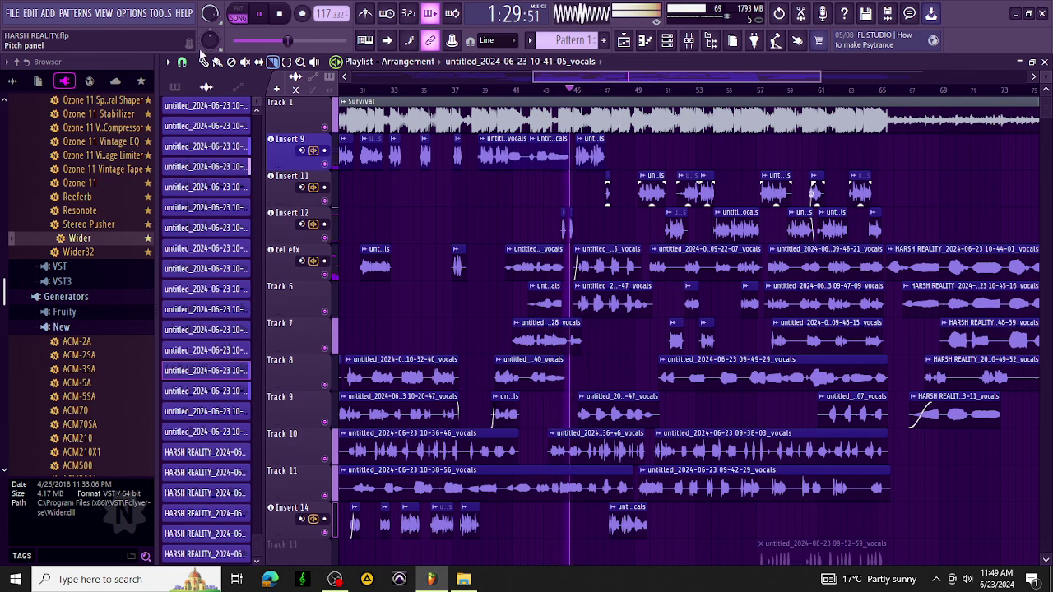
pyautogui.press('p')
pyautogui.press('space')
pyautogui.press('space')
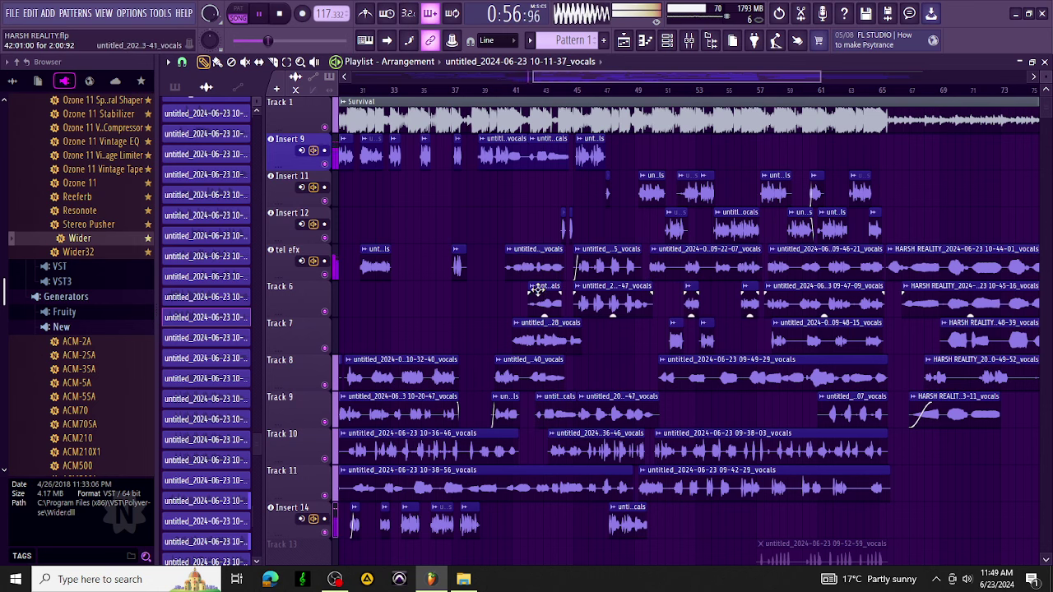
pyautogui.rightClick(533, 401)
pyautogui.click(566, 487)
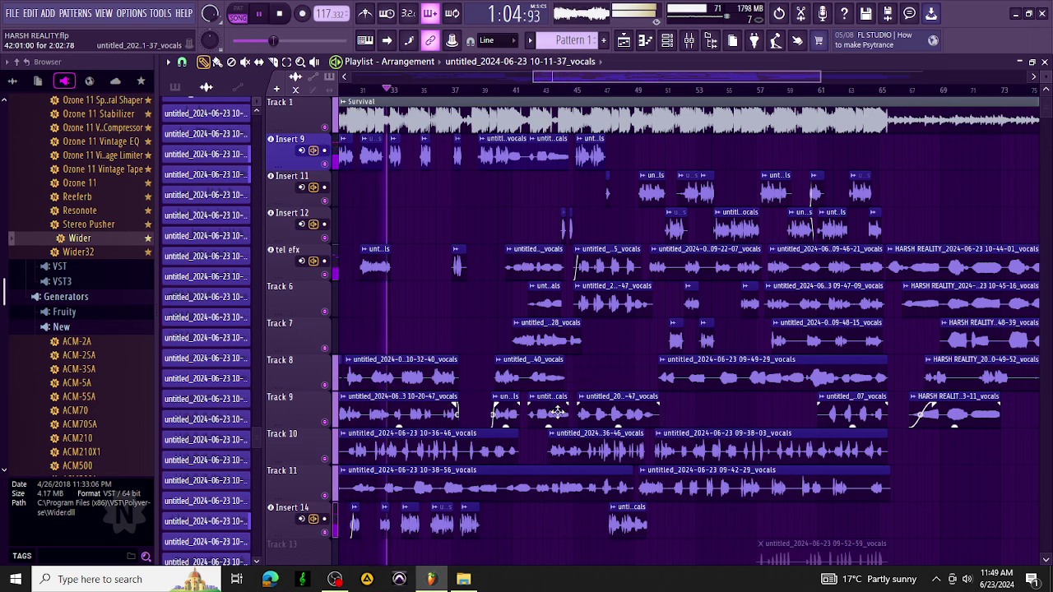
# Route the copied Track 9 vocal clip to its own mixer track 7 and load ValhallaRoom in the first effect slot.
pyautogui.doubleClick(552, 406)
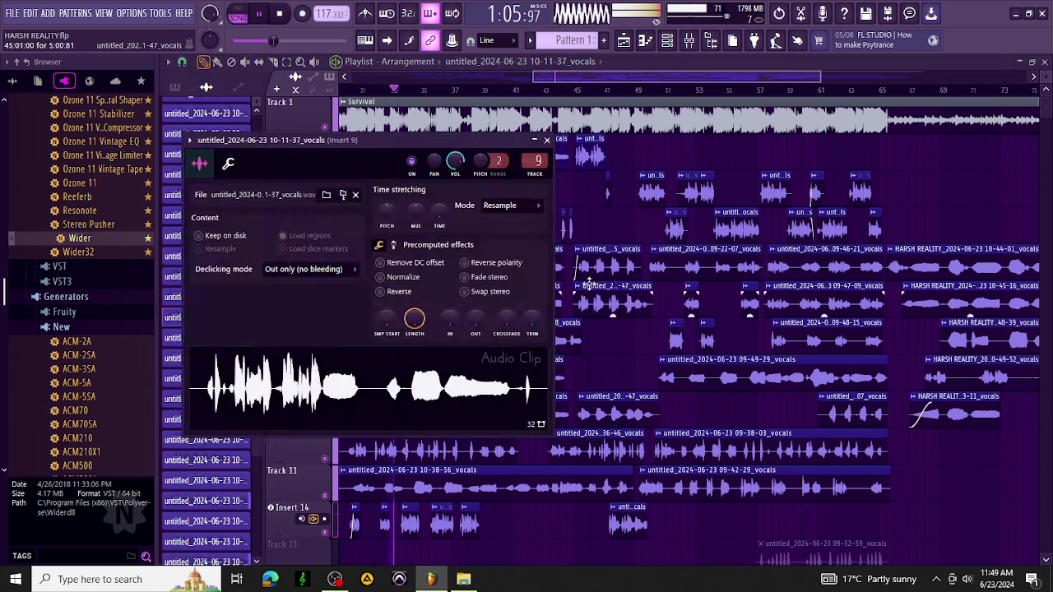
pyautogui.doubleClick(537, 162)
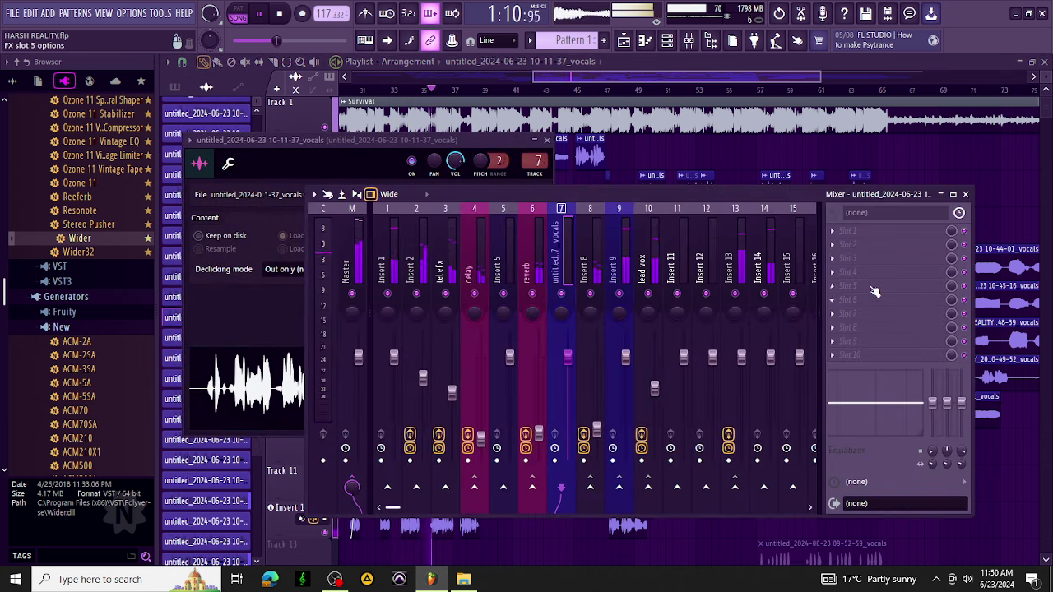
pyautogui.click(848, 232)
pyautogui.scroll(-10, 847, 235)
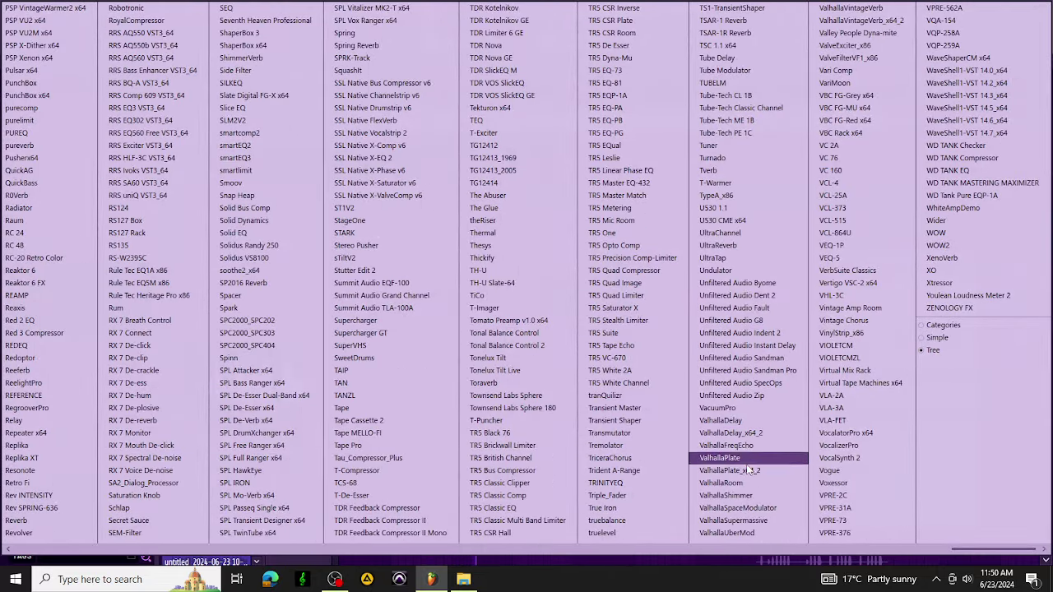
pyautogui.click(724, 484)
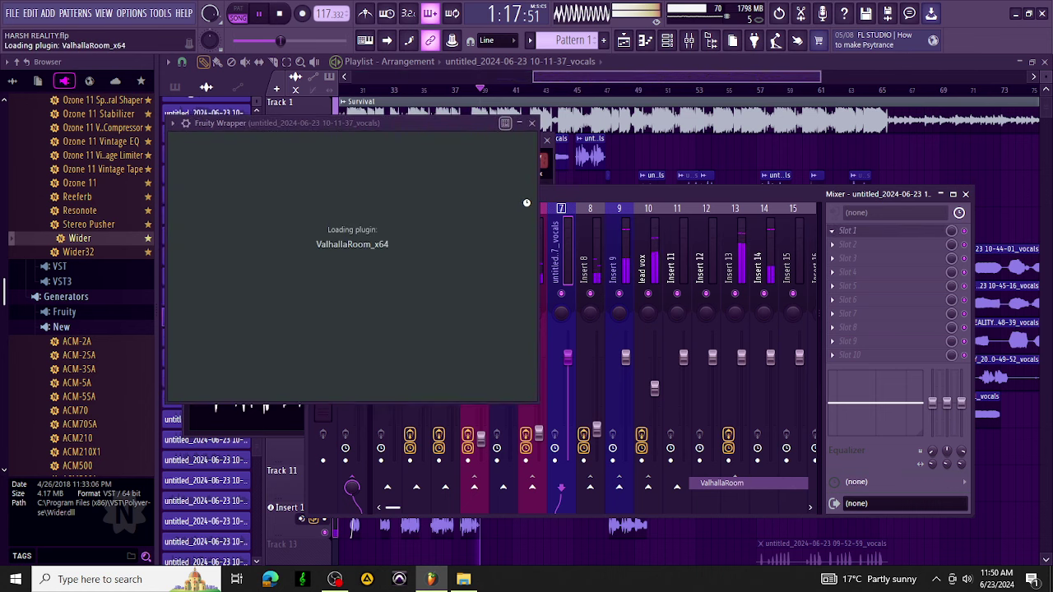
pyautogui.click(580, 80)
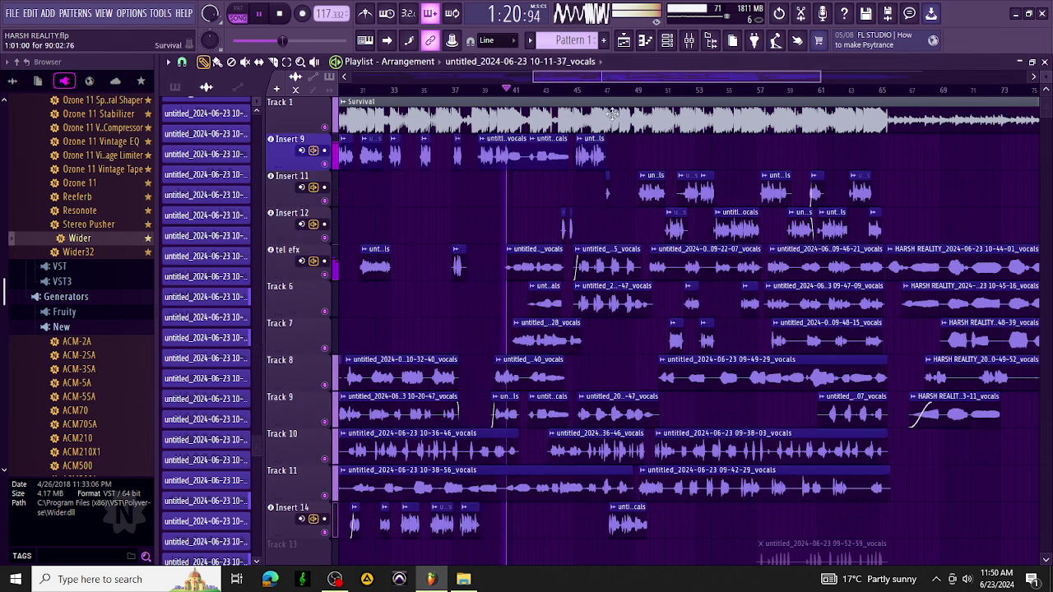
# Lower the volume fader of mixer track 7 with the copied vocal and hide the mixer.
pyautogui.click(688, 40)
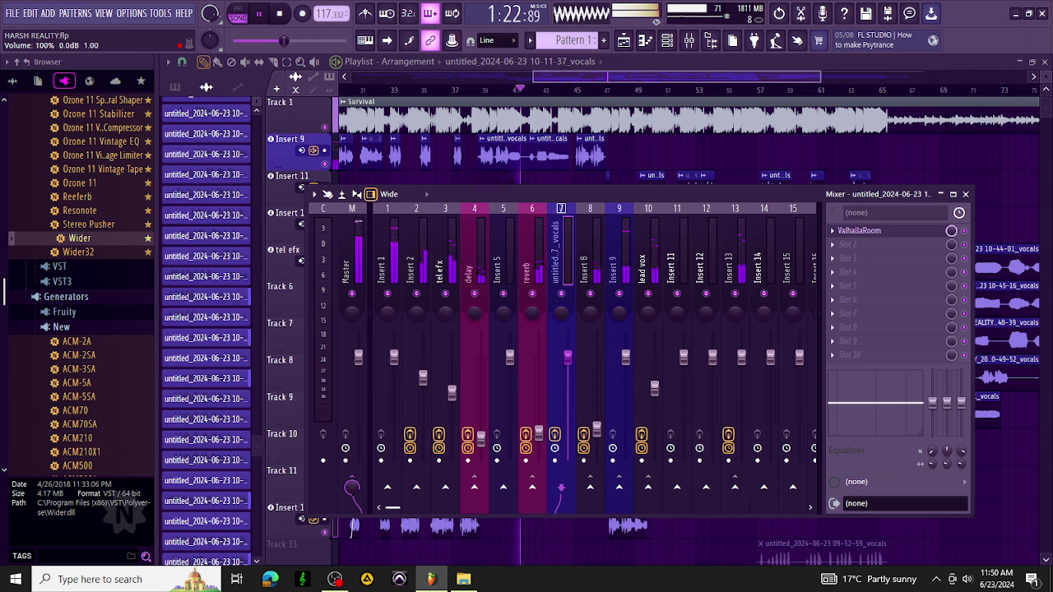
pyautogui.moveTo(567, 356); pyautogui.dragTo(567, 399)
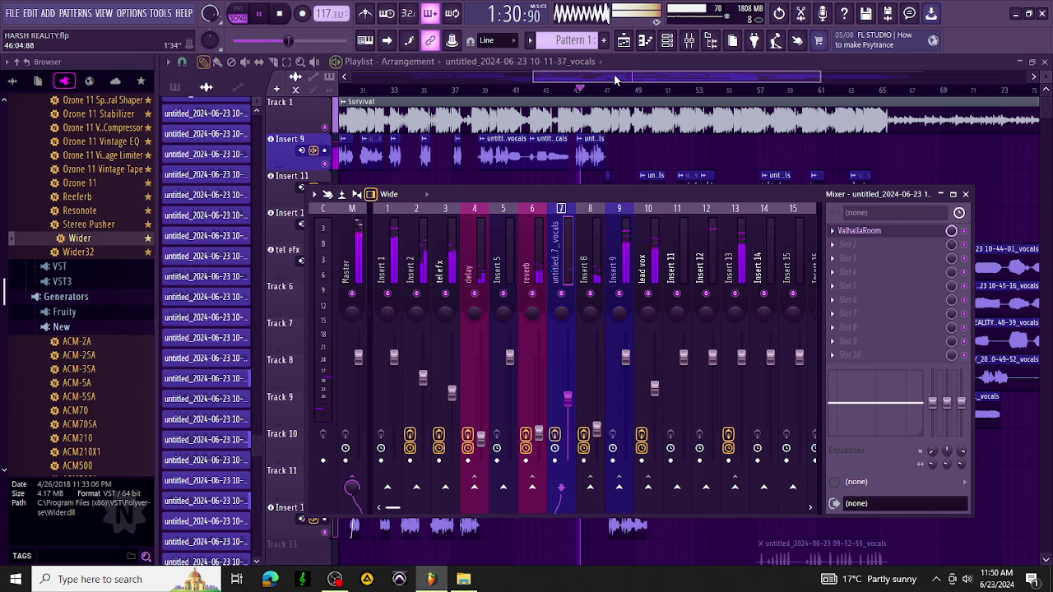
pyautogui.press('F9')
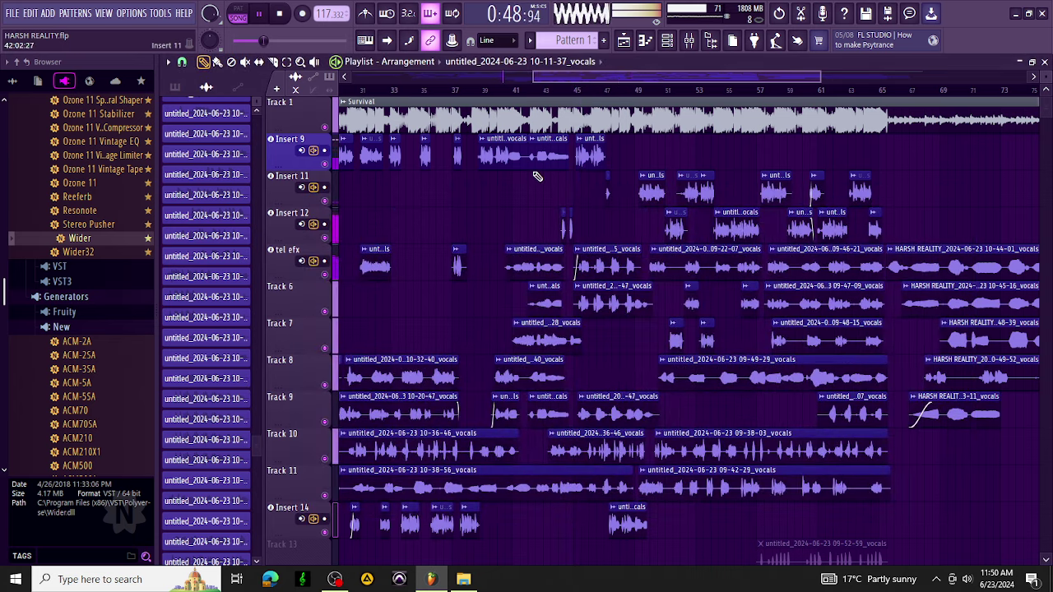
# Reset the volume fader of mixer track 7 and load AIRChorus in the effect slot ahead of ValhallaRoom.
pyautogui.click(689, 40)
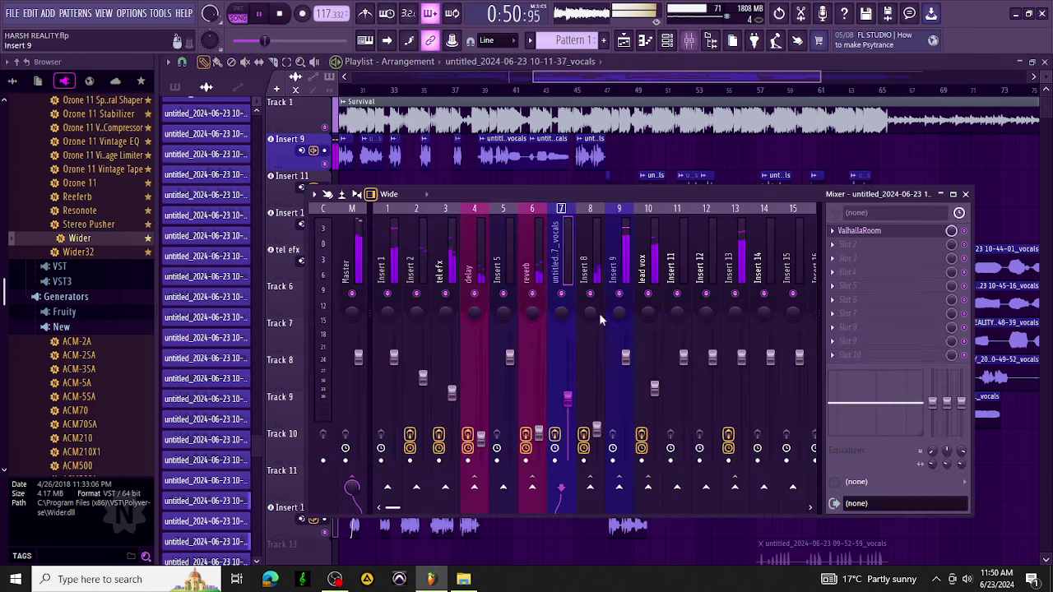
pyautogui.rightClick(574, 404)
pyautogui.click(620, 344)
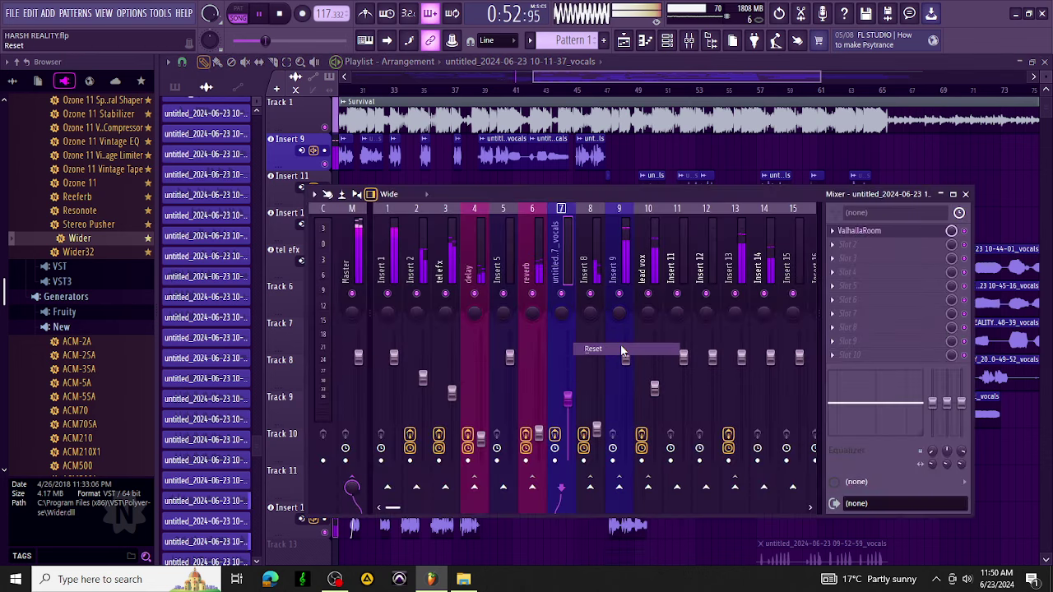
pyautogui.click(882, 244)
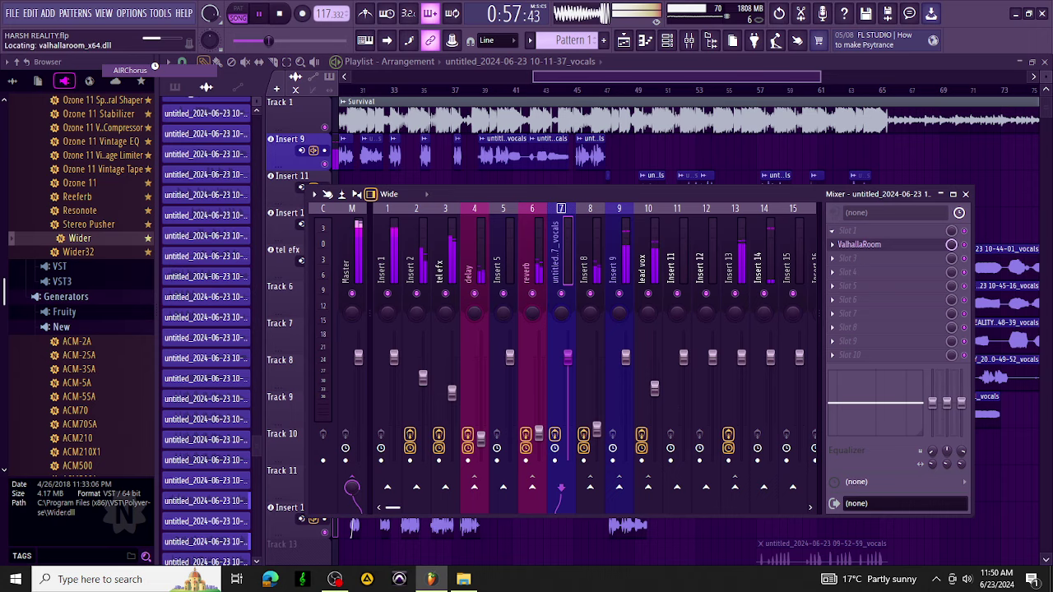
pyautogui.click(165, 70)
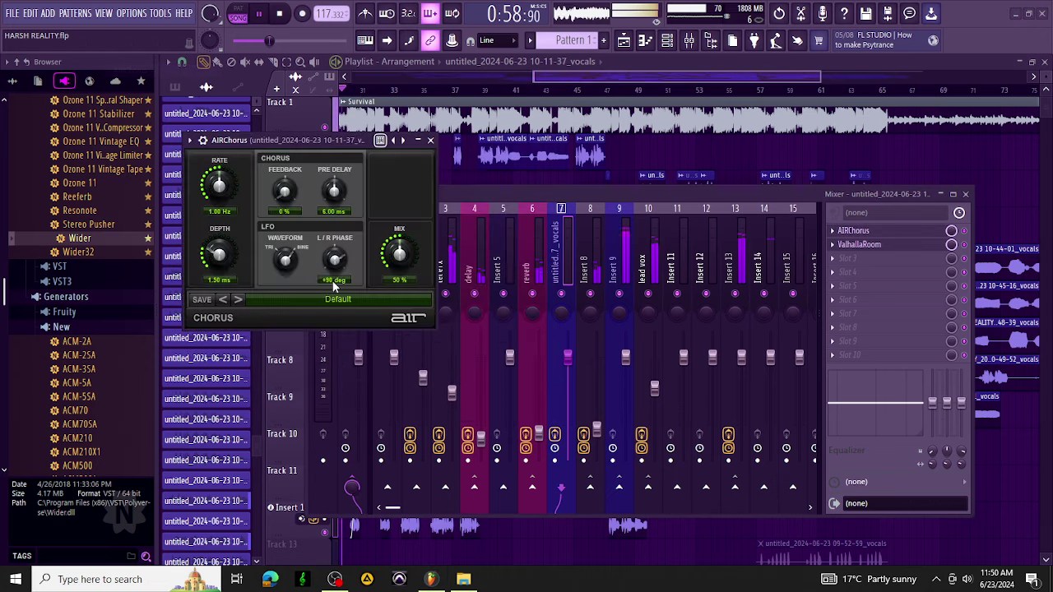
pyautogui.click(430, 140)
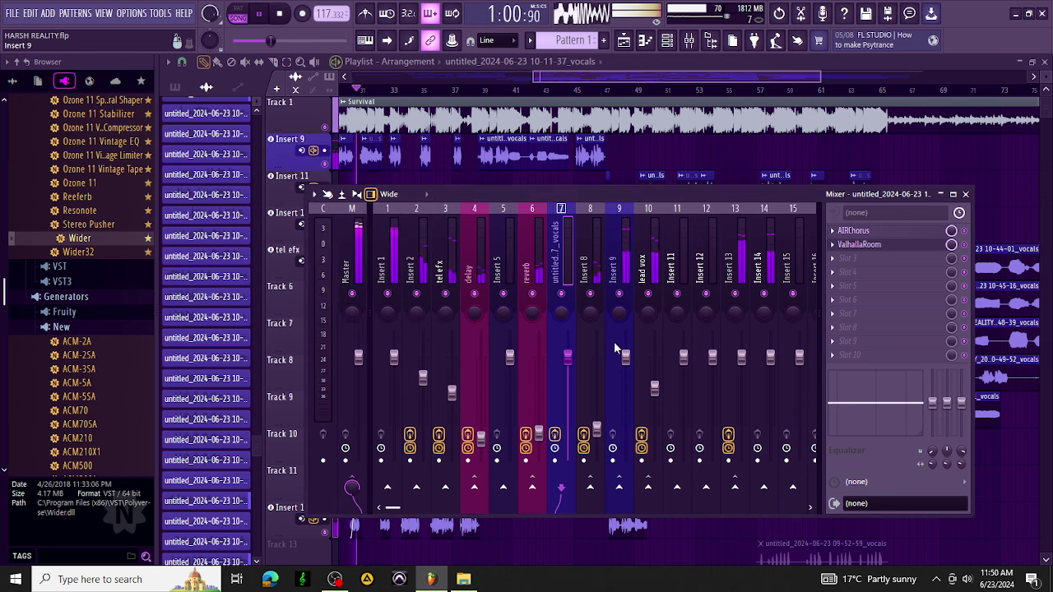
# Try the gabila beat magic mixer state on Insert 1 and undo it.
pyautogui.rightClick(400, 262)
pyautogui.moveTo(427, 254)
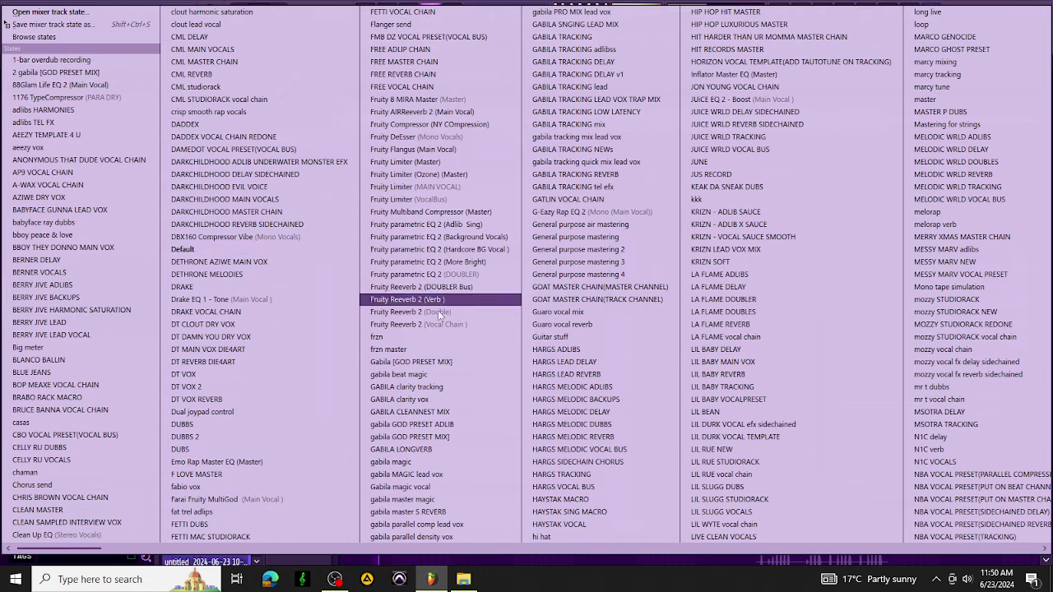
pyautogui.click(424, 375)
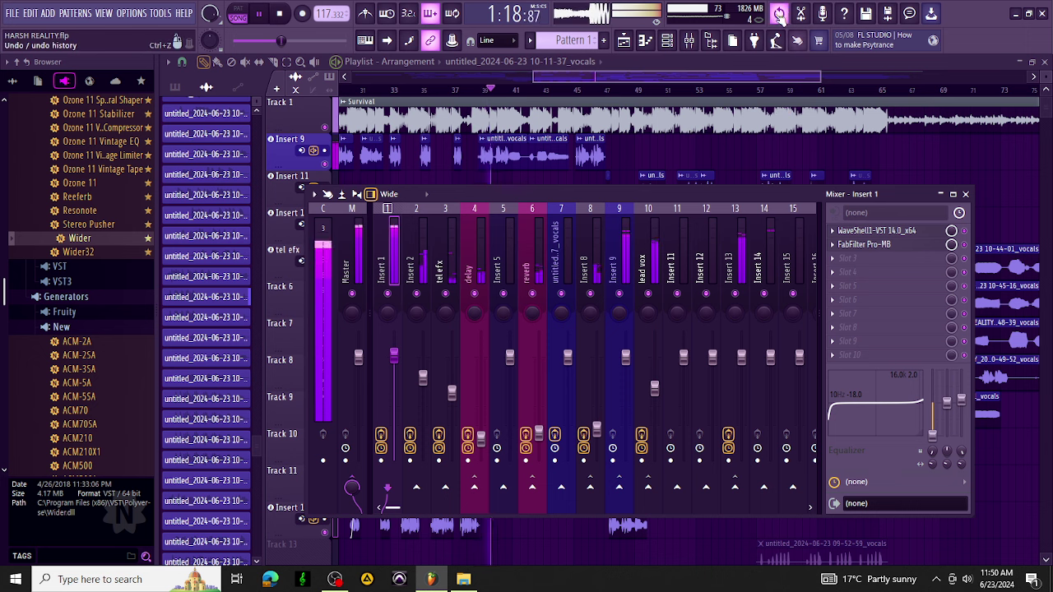
pyautogui.hotkey('ctrl', 'z')
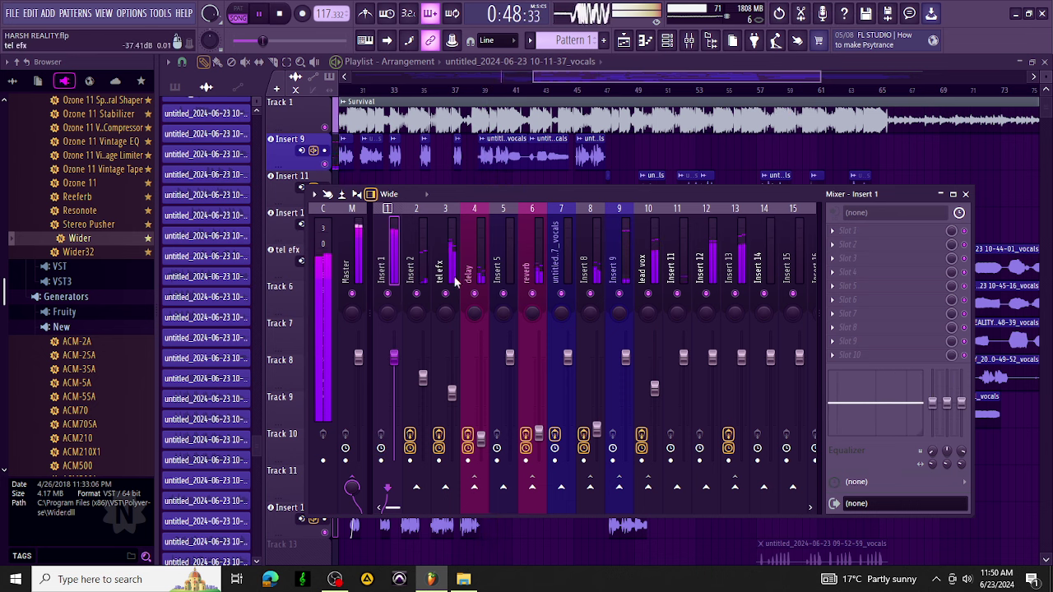
# Load the gabila master S REVERB mixer state on Insert 5 and cut its low shelf by 18 dB at 10 Hz.
pyautogui.click(498, 261)
pyautogui.rightClick(515, 257)
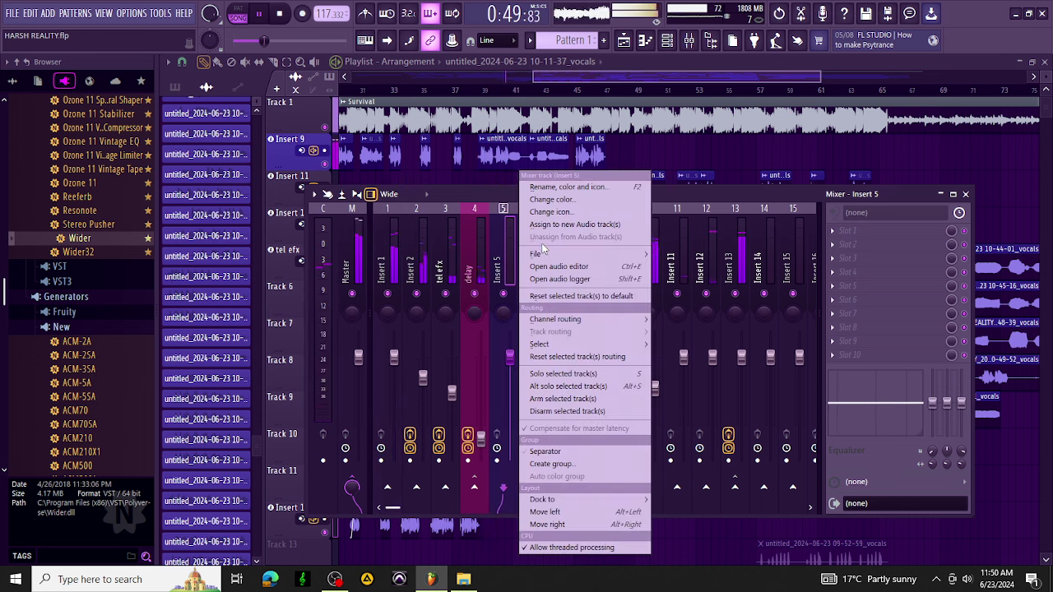
pyautogui.moveTo(547, 254)
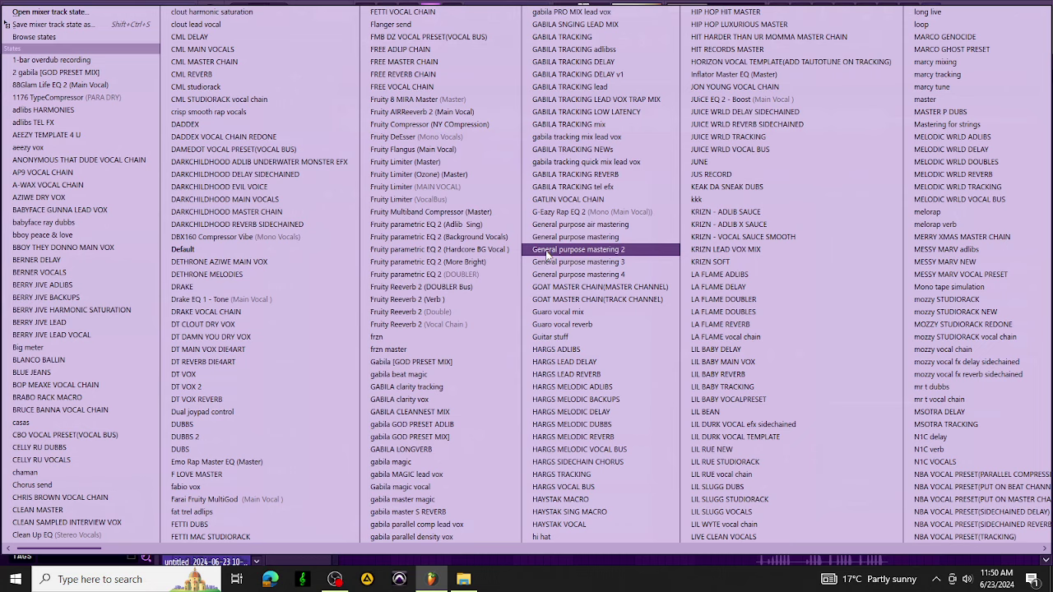
pyautogui.click(471, 513)
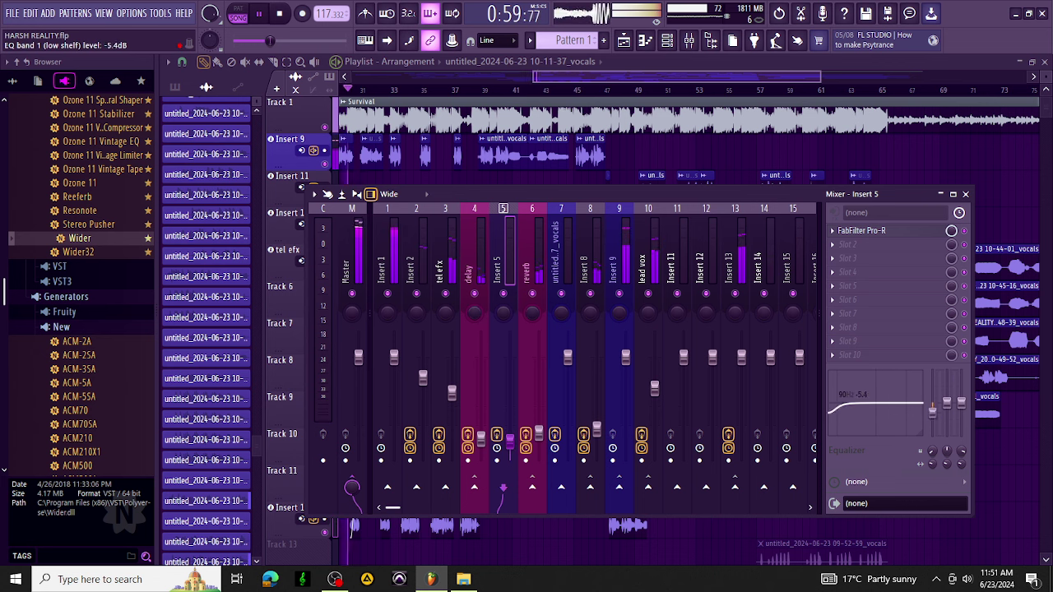
pyautogui.moveTo(932, 408); pyautogui.dragTo(932, 433)
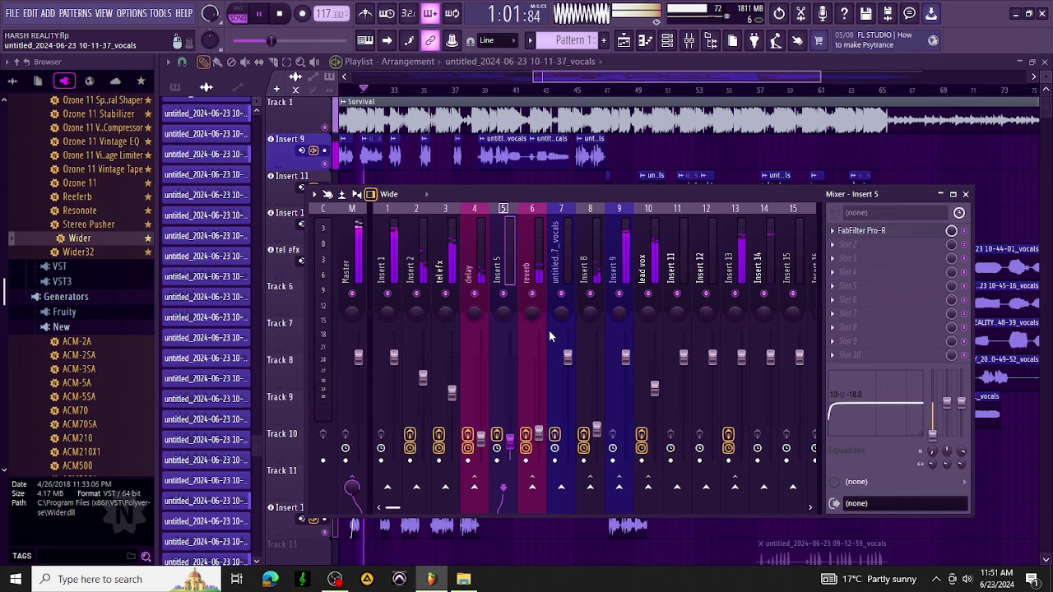
# Send Insert 2 to the Insert 5 reverb track and slightly lower the Insert 5 and reverb volume faders.
pyautogui.click(730, 259)
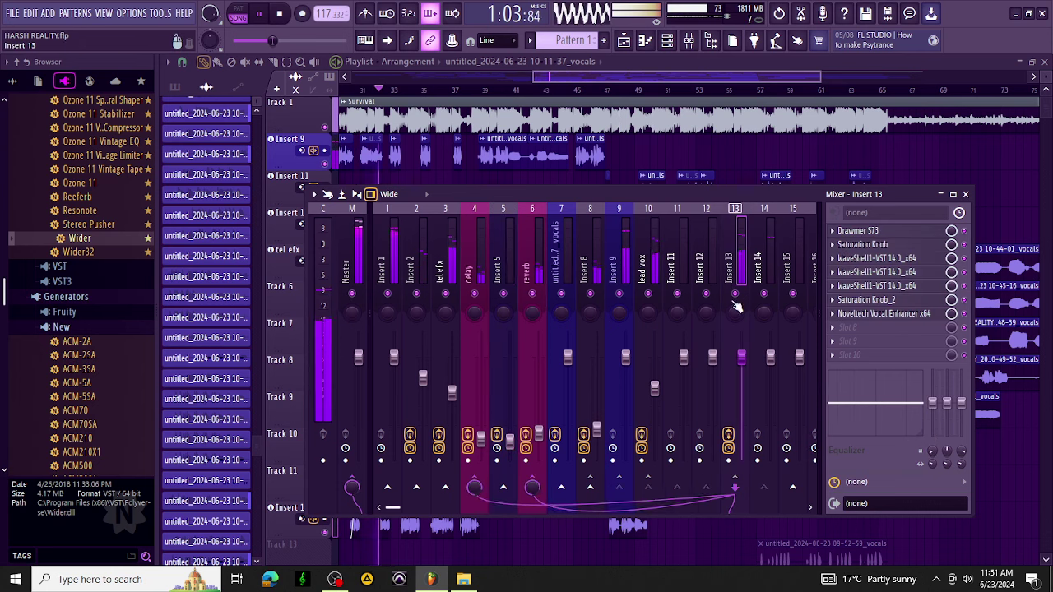
pyautogui.click(445, 247)
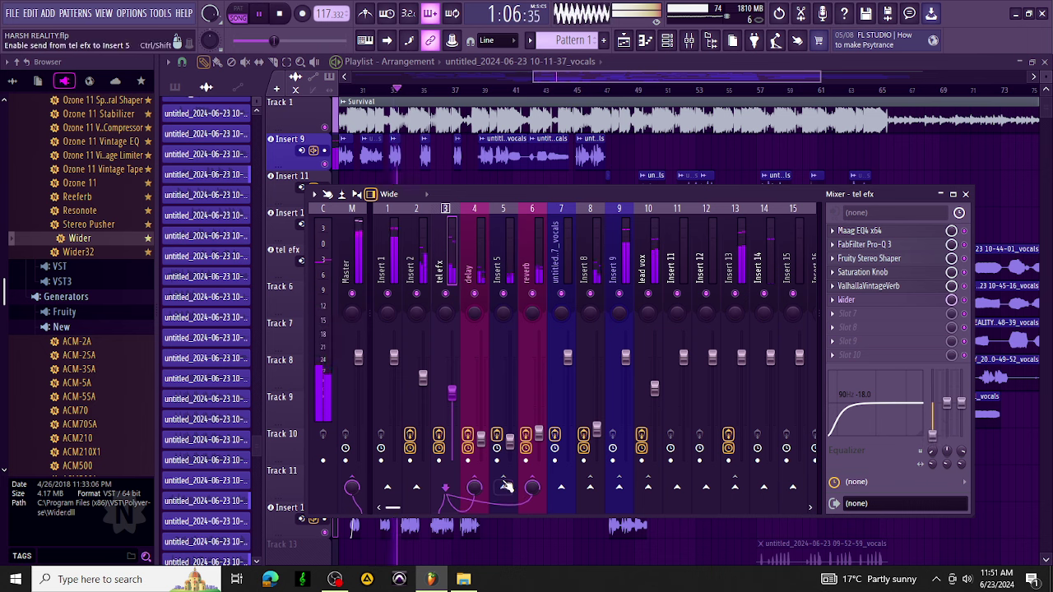
pyautogui.click(416, 271)
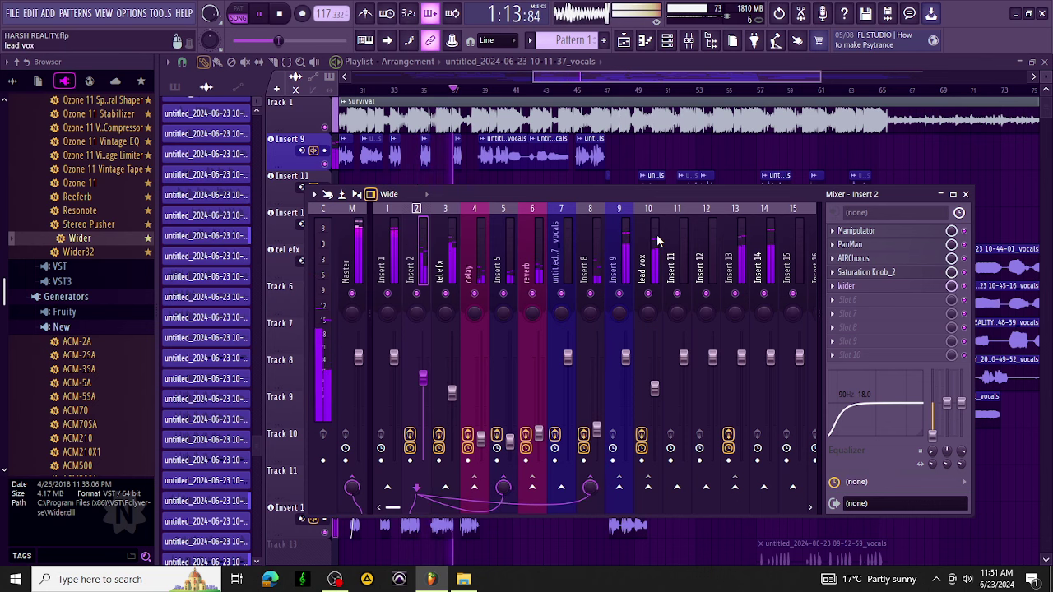
pyautogui.click(511, 446)
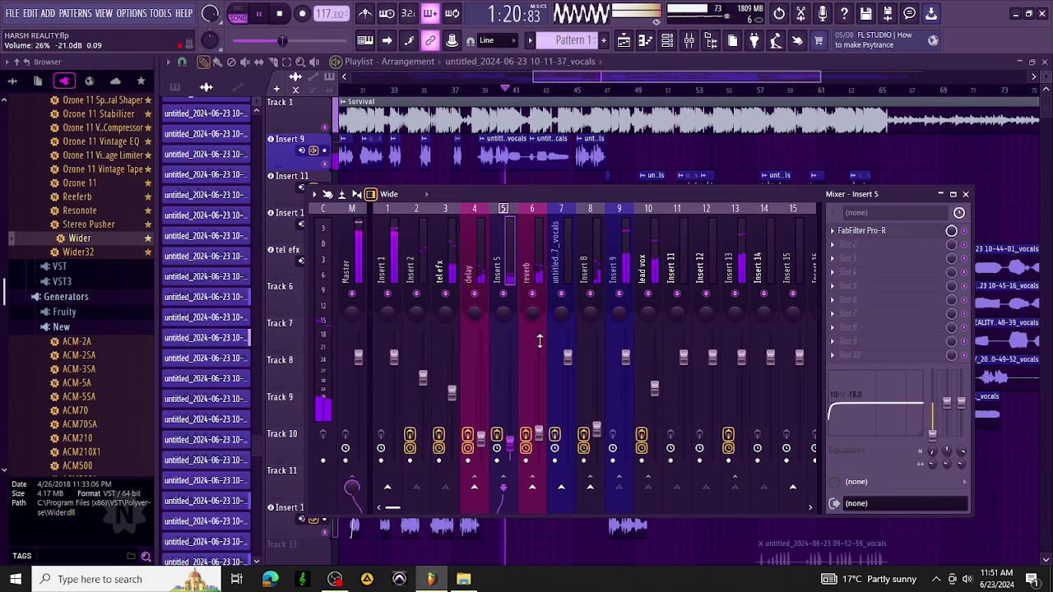
pyautogui.click(539, 432)
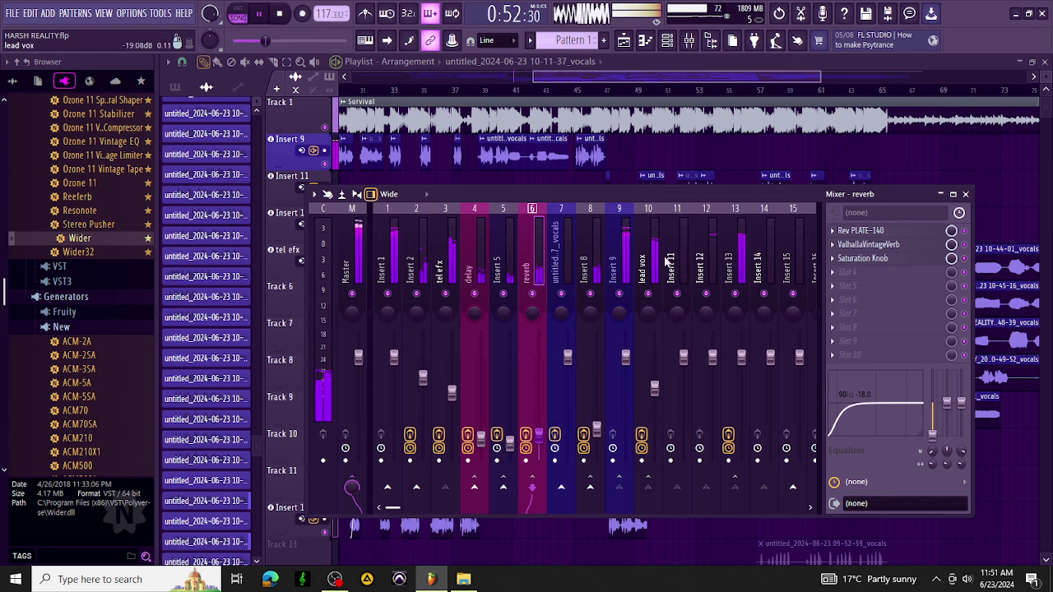
# Set ValhallaRoom on mixer track 7 to 0 ms predelay and the Large Chamber reverb mode.
pyautogui.click(565, 253)
pyautogui.click(885, 246)
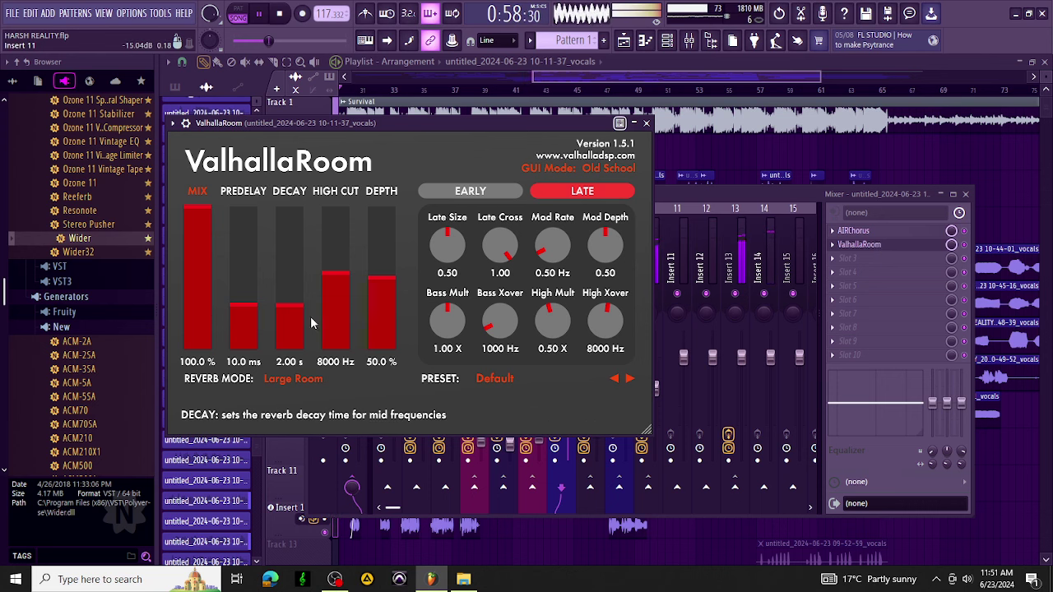
pyautogui.moveTo(245, 324); pyautogui.dragTo(244, 354)
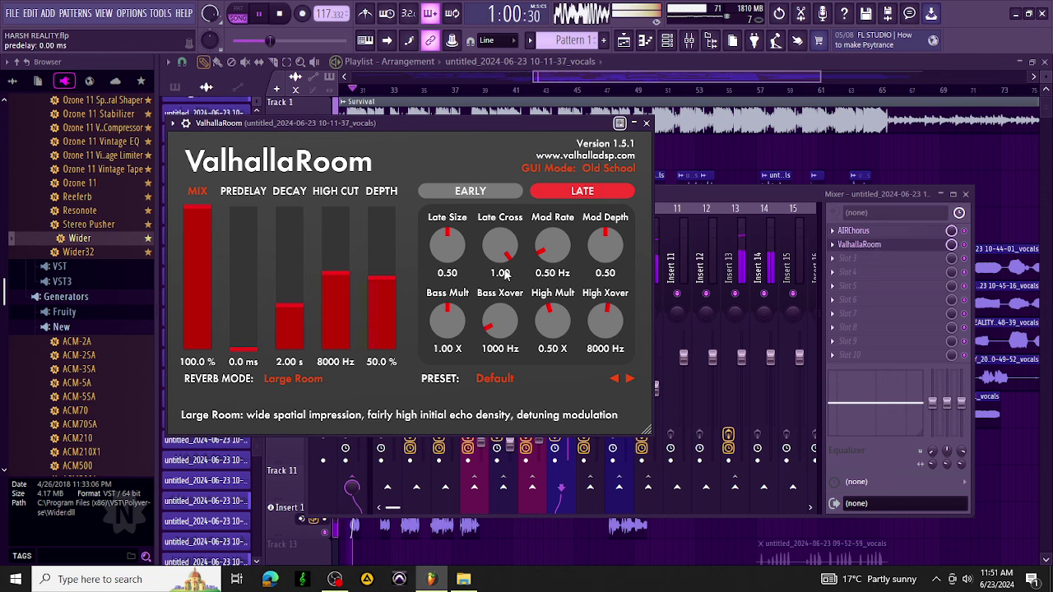
pyautogui.click(296, 380)
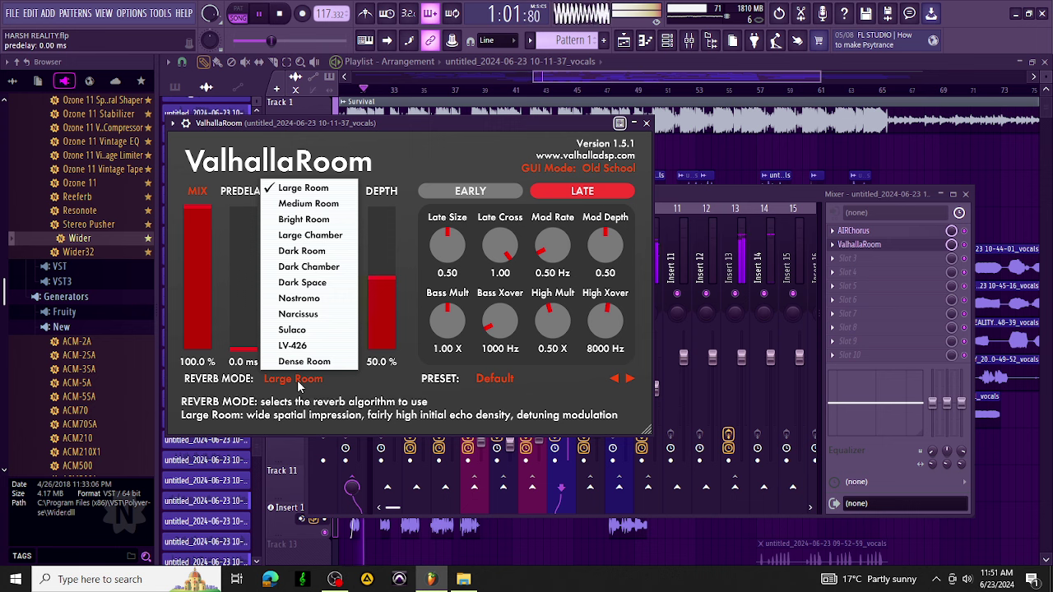
pyautogui.click(309, 235)
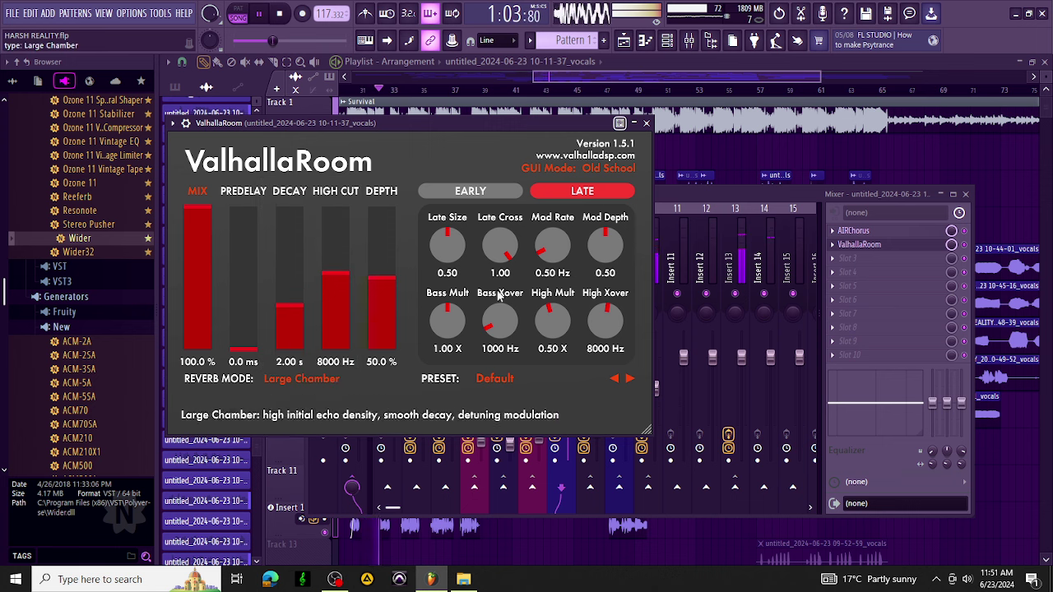
pyautogui.click(646, 123)
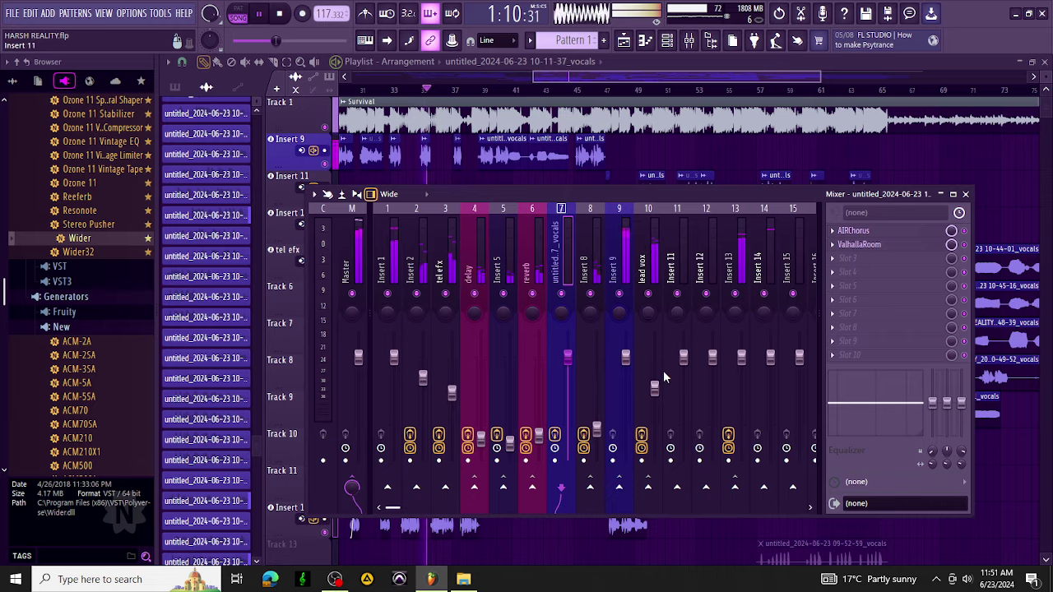
# Load the Waves PuigTec EQP1A Stereo in slot 10 of lead vox and set its low boost to 0.2.
pyautogui.click(648, 263)
pyautogui.click(843, 353)
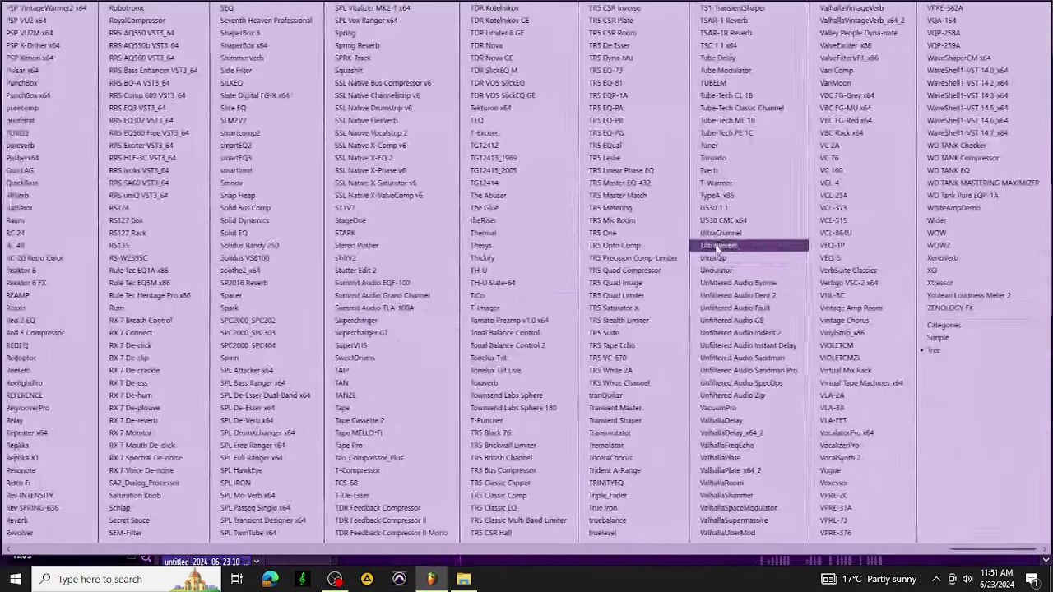
pyautogui.click(991, 71)
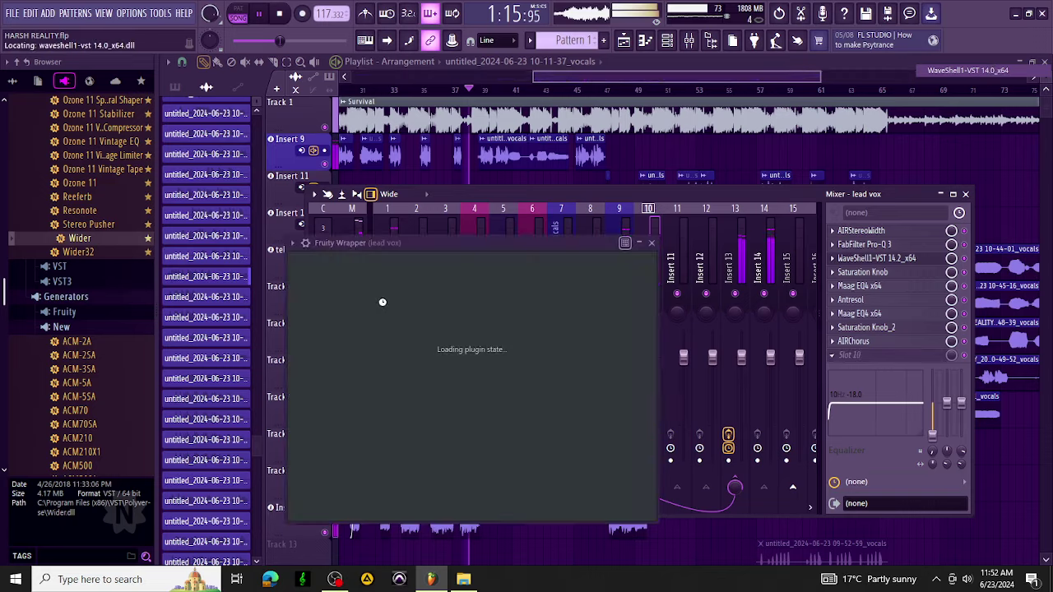
pyautogui.click(429, 324)
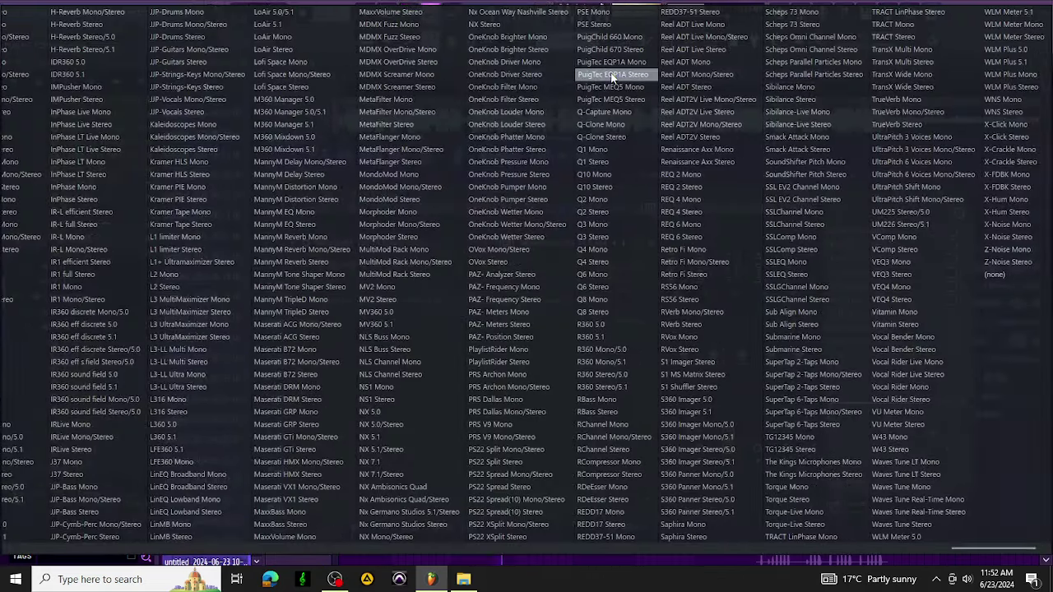
pyautogui.click(612, 74)
pyautogui.moveTo(424, 354); pyautogui.dragTo(423, 352)
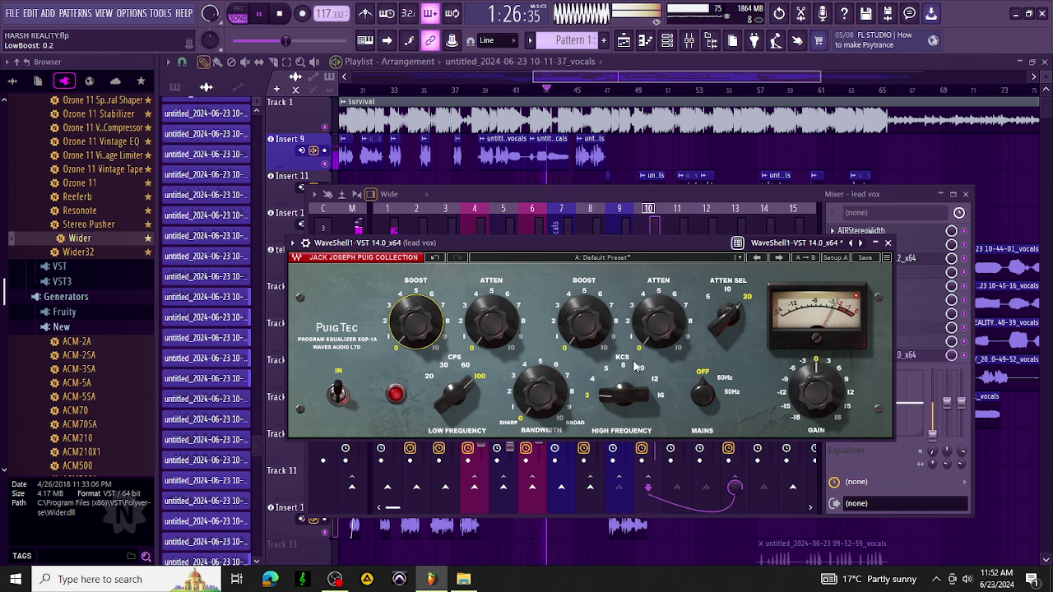
pyautogui.click(887, 244)
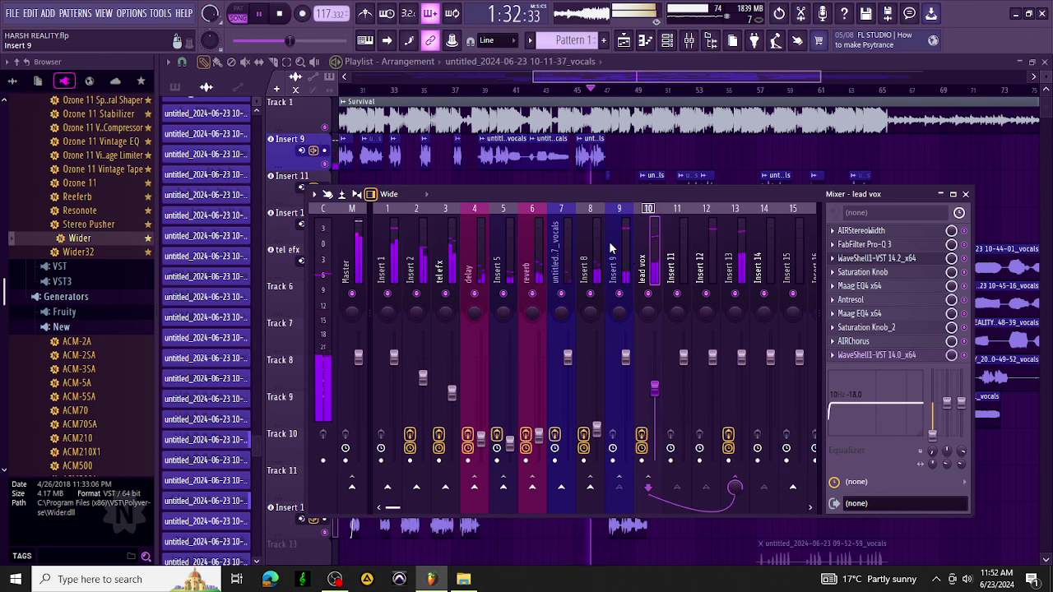
# Play the passage from about bar 41 with mixer track 7 selected to check the copied vocal.
pyautogui.click(572, 240)
pyautogui.click(496, 90)
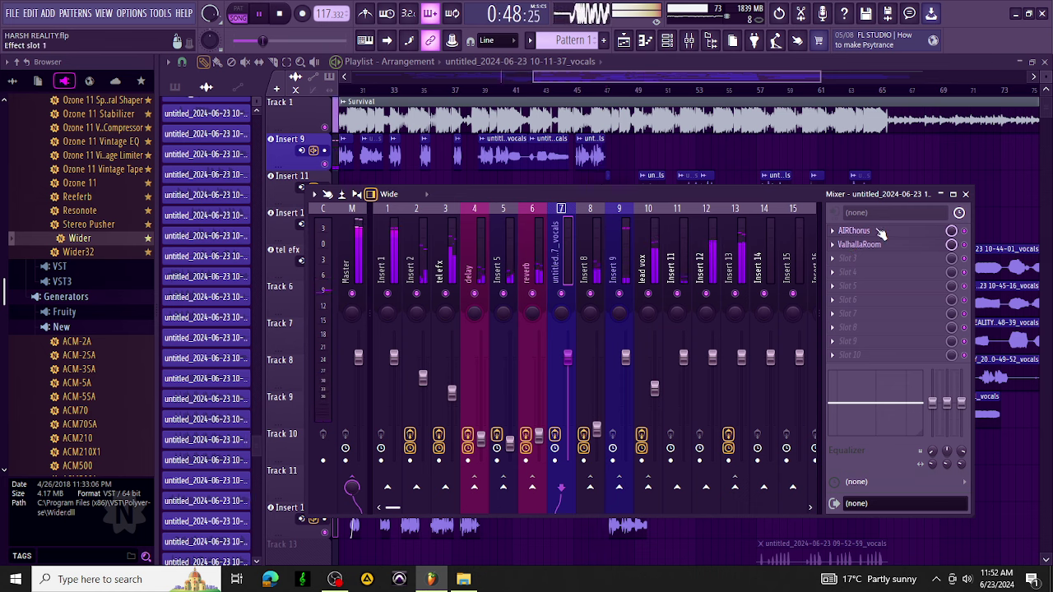
pyautogui.click(512, 90)
pyautogui.click(689, 40)
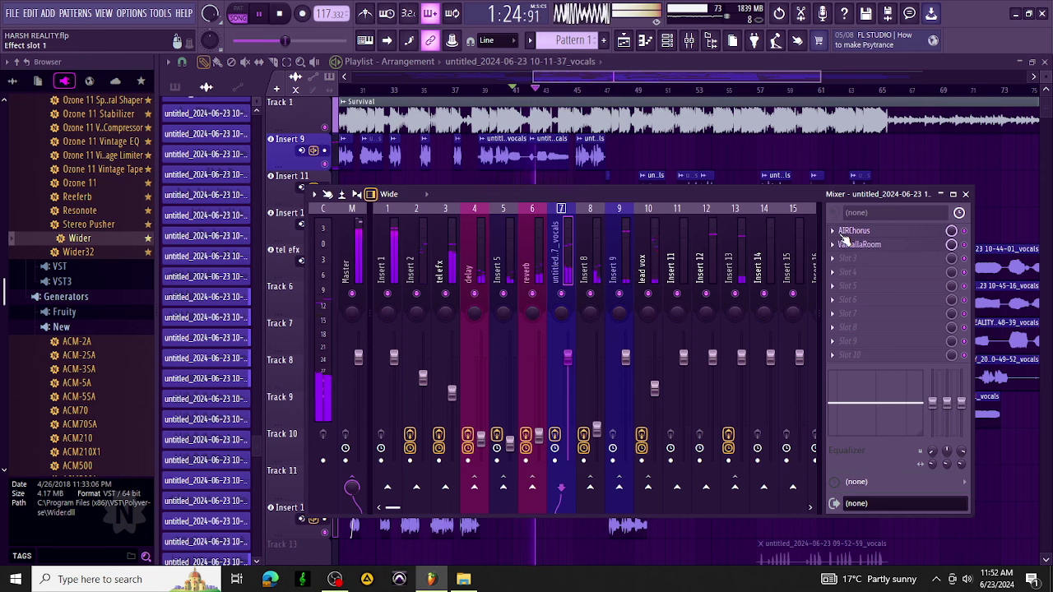
pyautogui.press('space')
pyautogui.press('space')
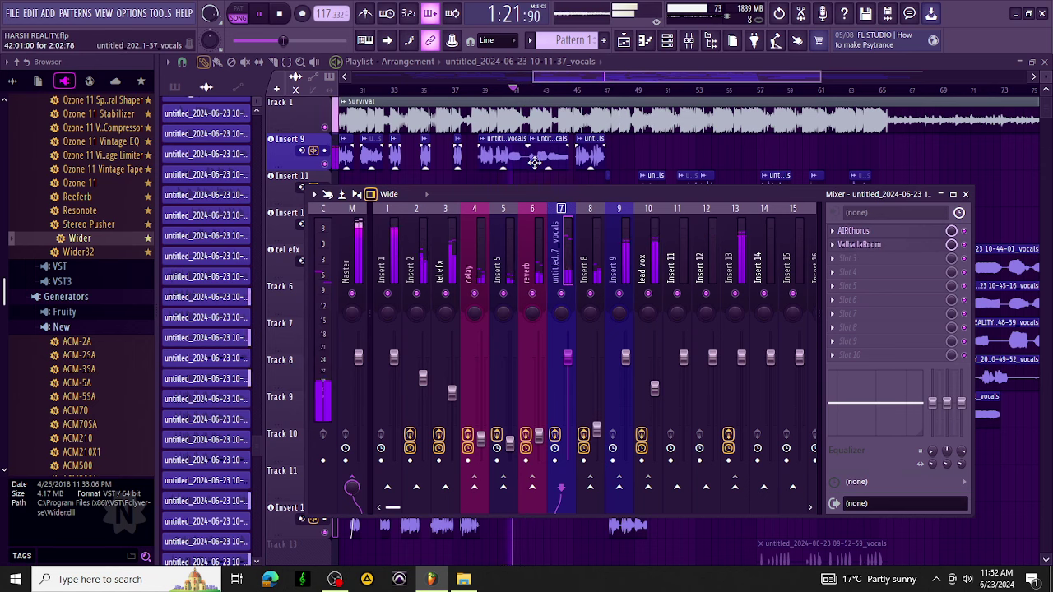
# Delete the Insert 9 vocal clip at bar 42 and fade out the end of the preceding clip over about 0.97 s.
pyautogui.rightClick(543, 164)
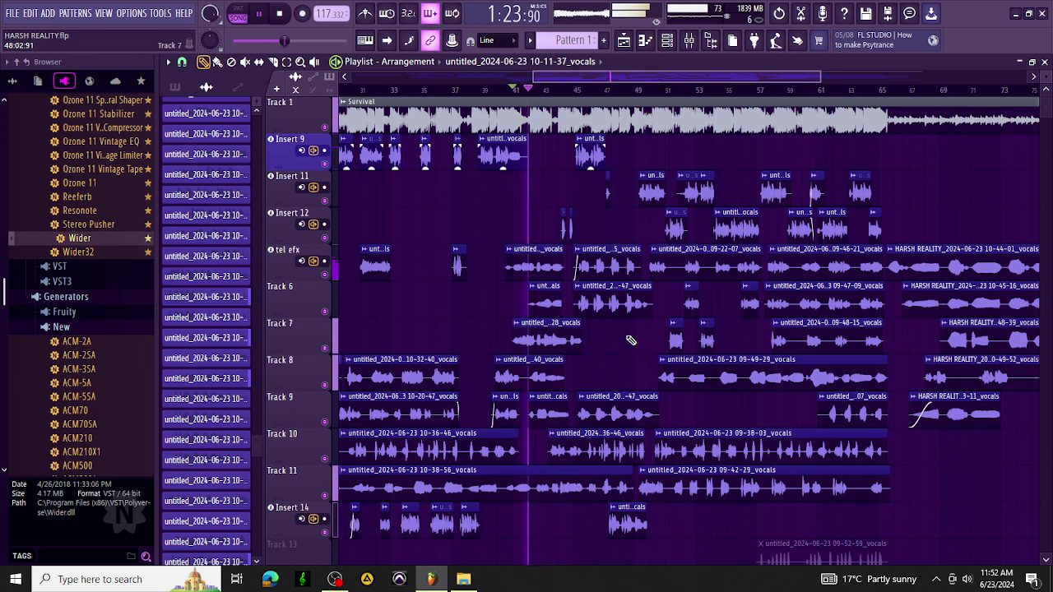
pyautogui.press('F9')
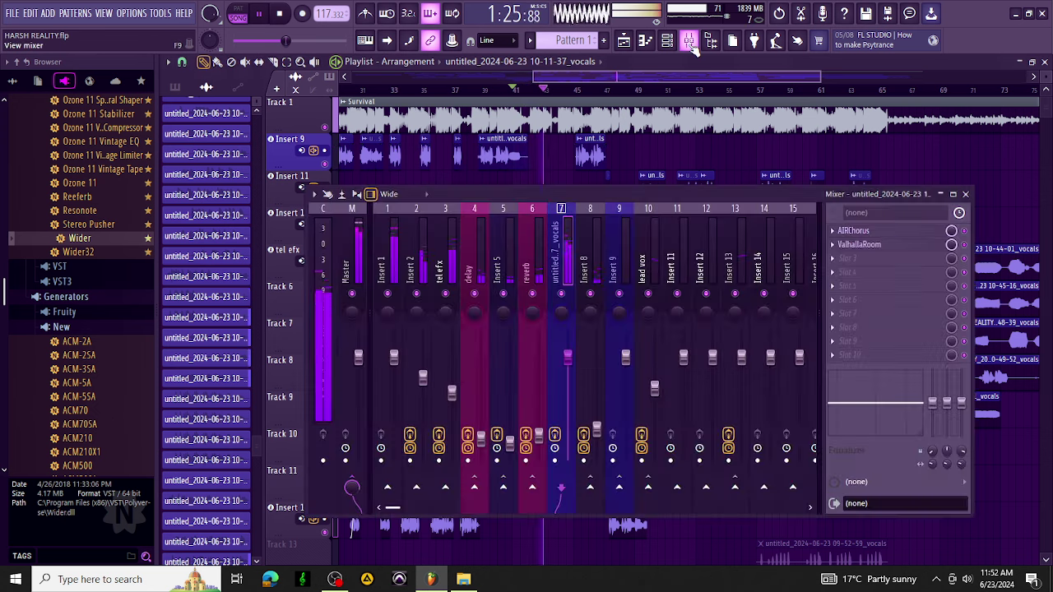
pyautogui.press('F9')
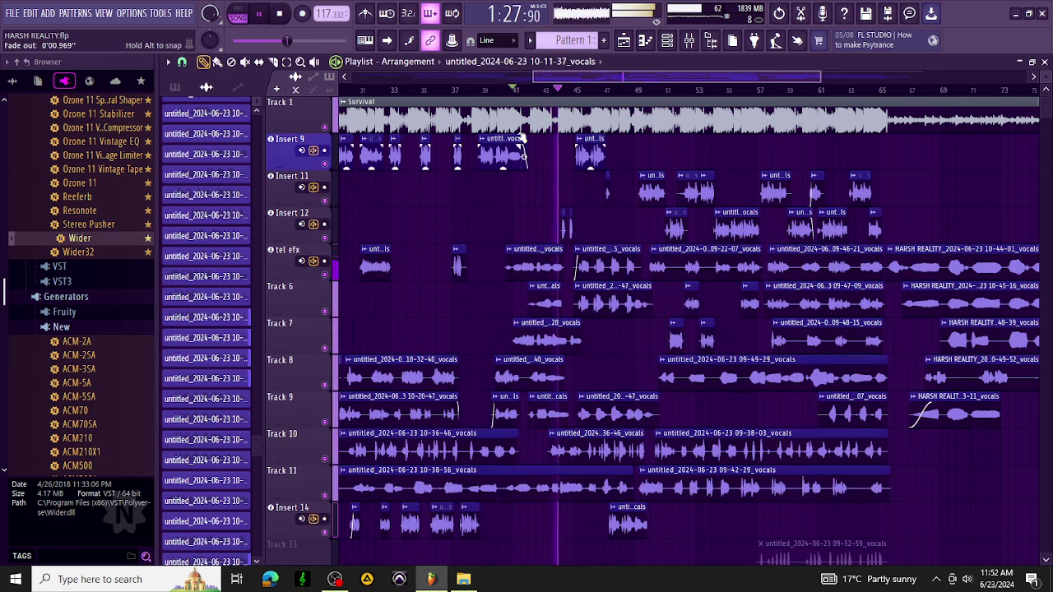
# Replay the passage from about bar 41 and review the ValhallaRoom settings on mixer track 7.
pyautogui.press('space')
pyautogui.press('space')
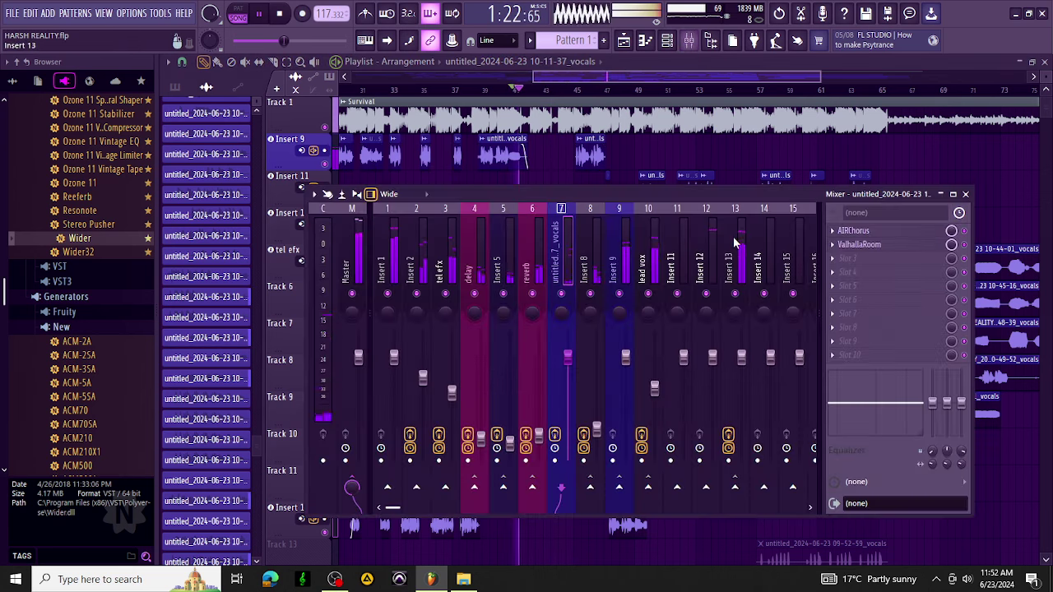
pyautogui.press('F9')
pyautogui.click(886, 246)
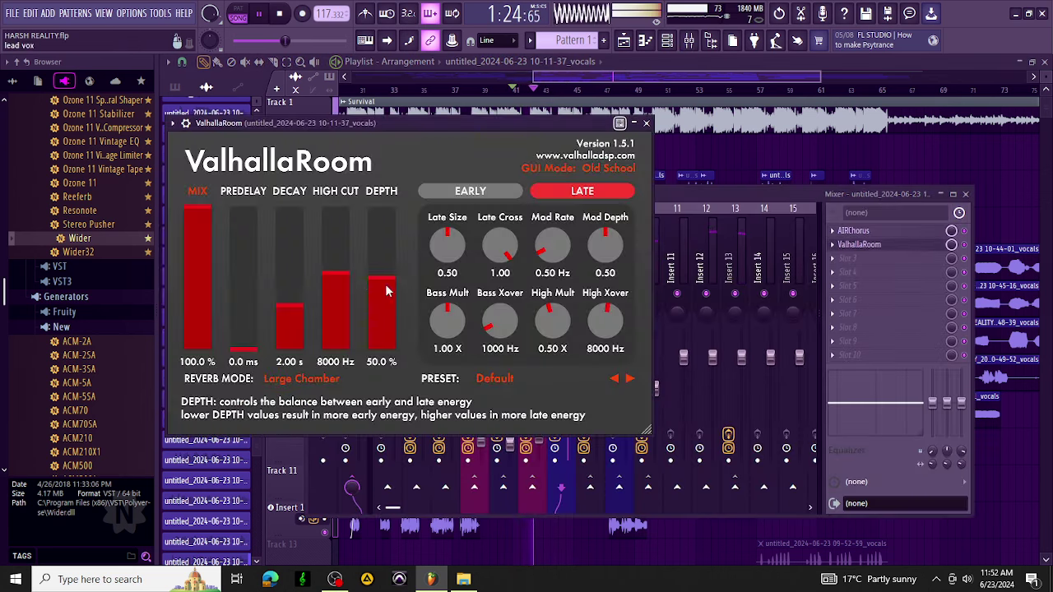
pyautogui.click(654, 123)
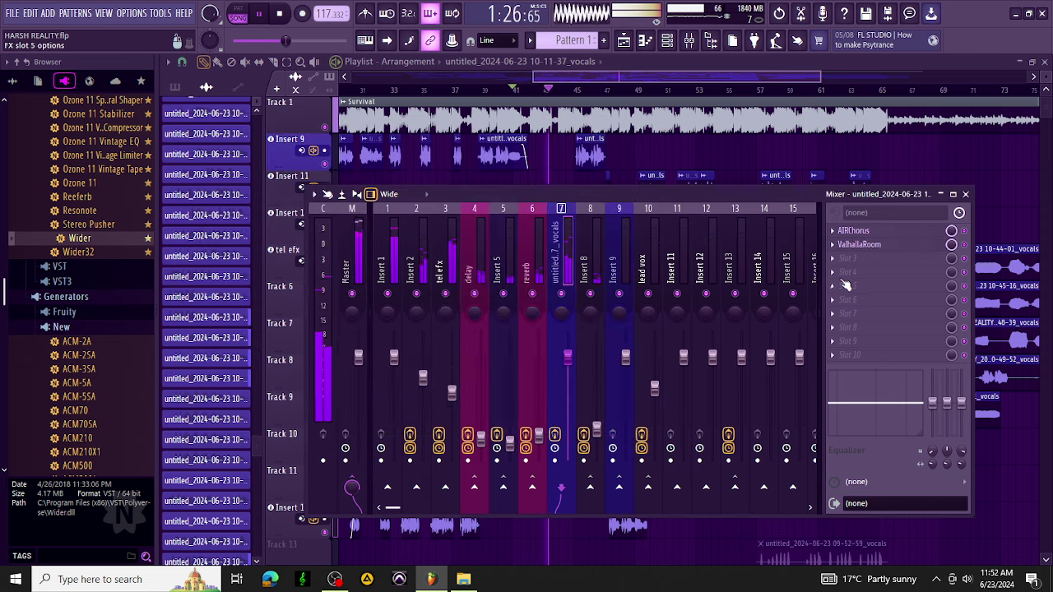
# Load Wider in slot 3 of mixer track 7 and set its width to about 29%.
pyautogui.click(856, 258)
pyautogui.click(681, 589)
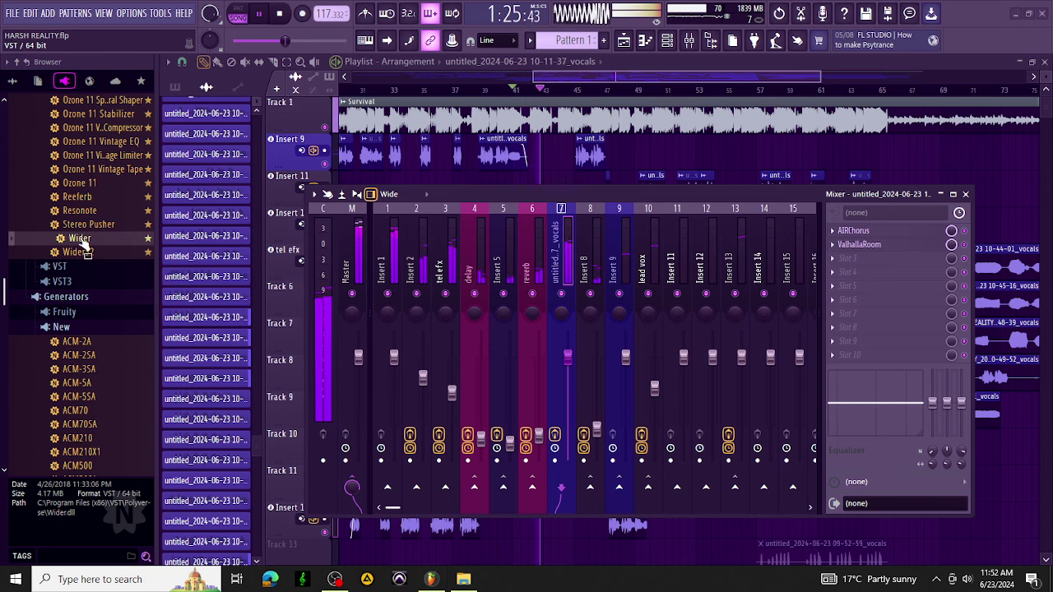
pyautogui.moveTo(82, 238); pyautogui.dragTo(853, 258)
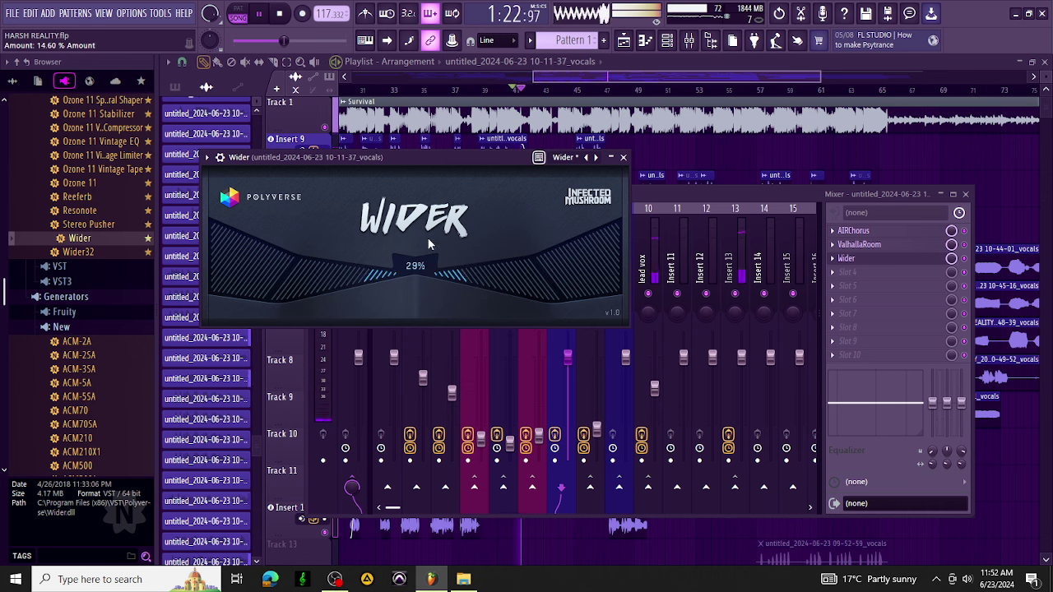
pyautogui.moveTo(427, 243); pyautogui.dragTo(427, 238)
pyautogui.click(622, 157)
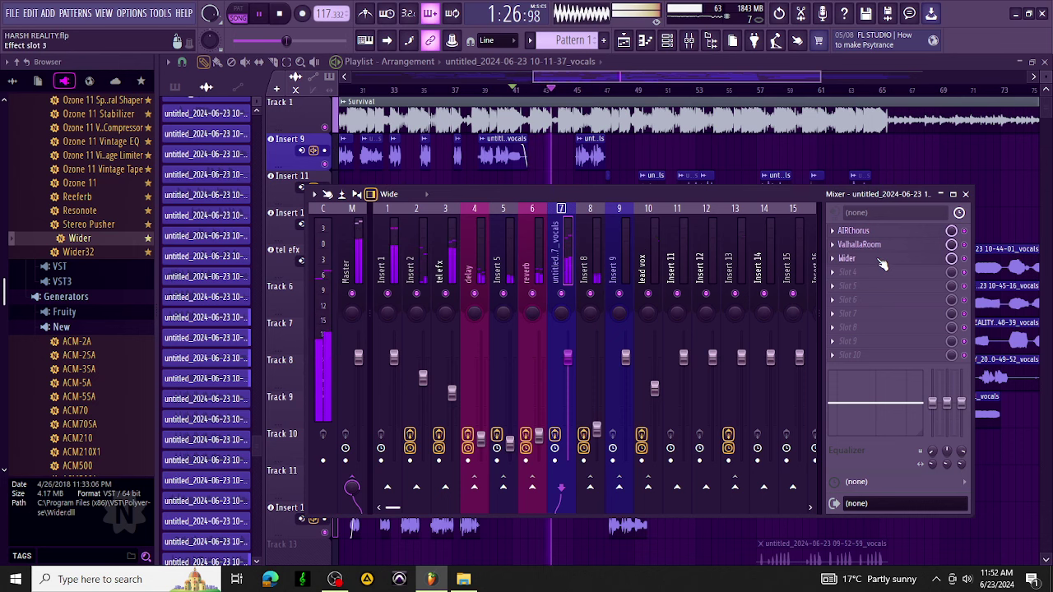
# Try the AIRChorus presets 01 Smooooth and 02 Riches on mixer track 7 and return to Default.
pyautogui.click(853, 231)
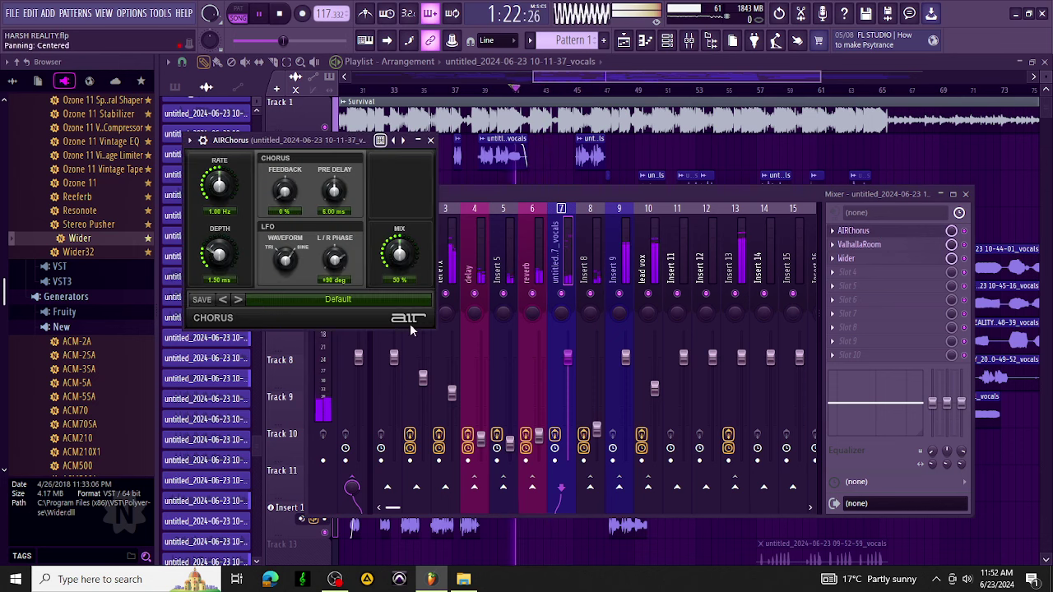
pyautogui.click(238, 299)
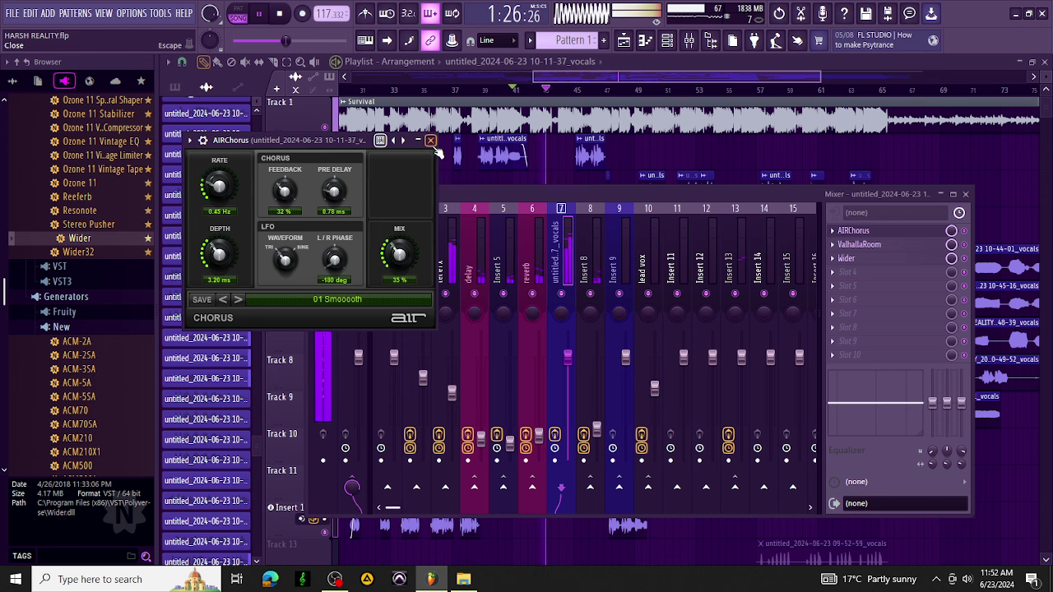
pyautogui.click(237, 299)
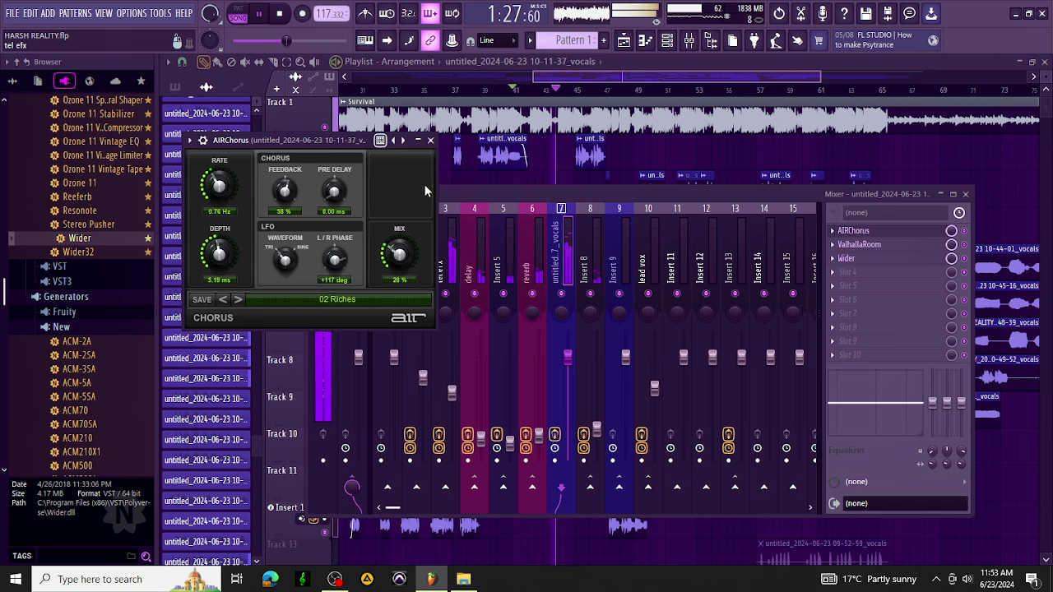
pyautogui.click(223, 299)
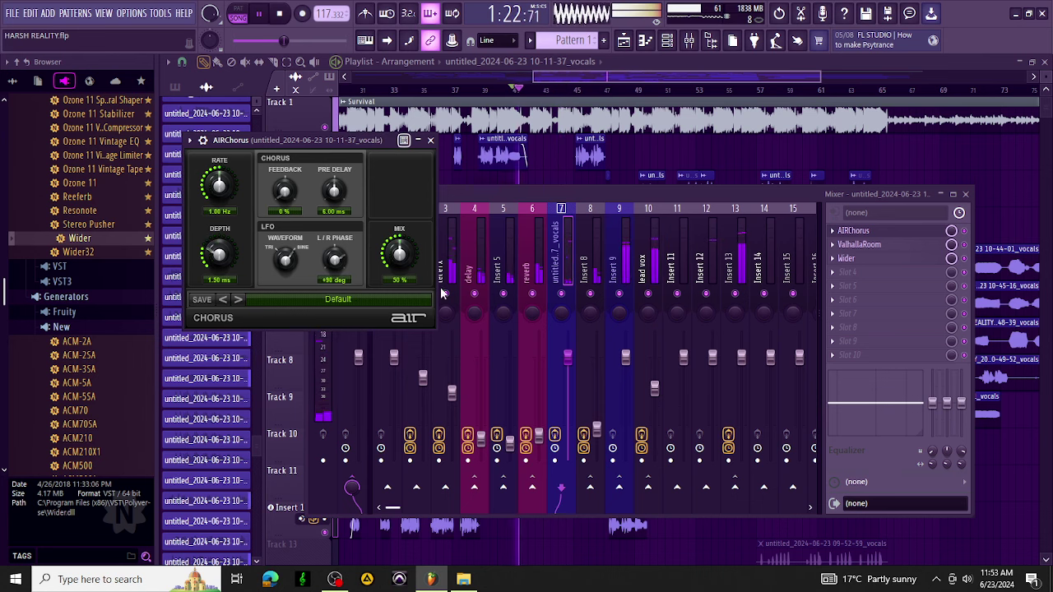
# Send mixer track 7 to Insert 5, the reverb track and Insert 8, and close its AIRChorus window.
pyautogui.click(443, 189)
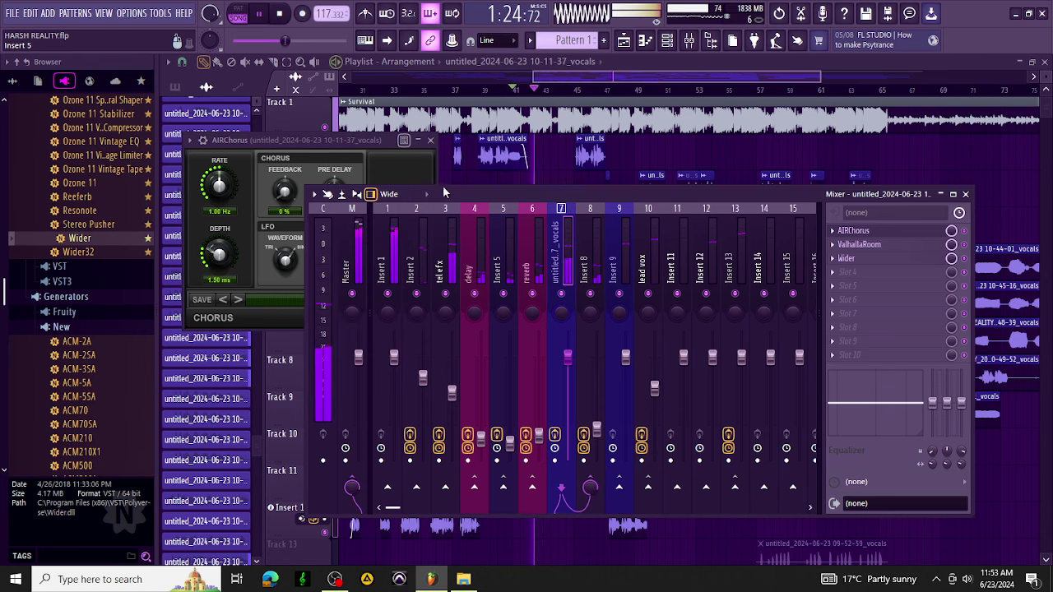
pyautogui.click(431, 140)
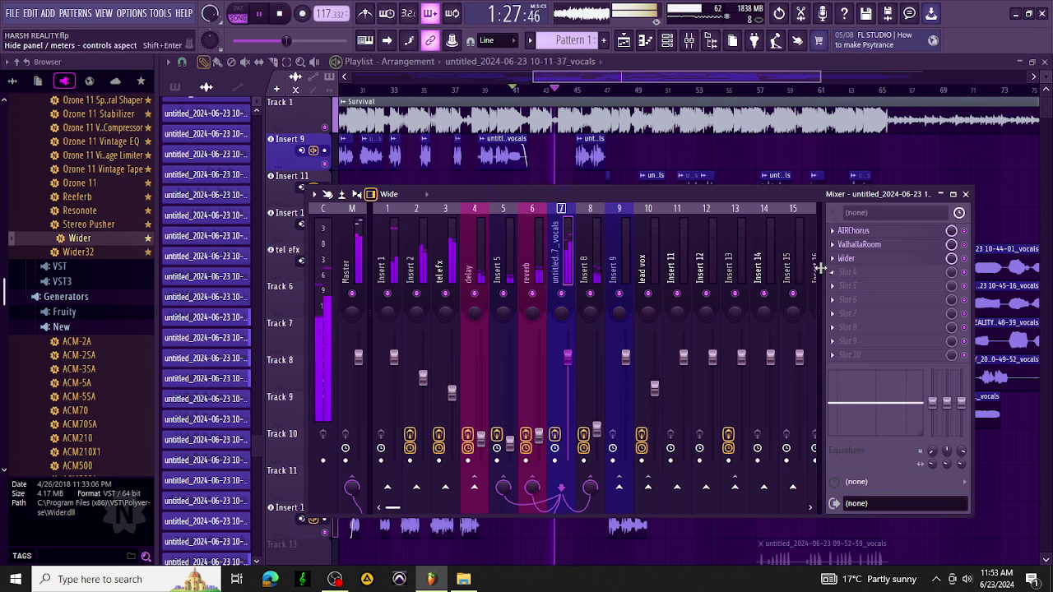
# Fade out the ends of the tel efx and Track 6 clips near bar 49 over about 0.97 s and replay from about bar 41.
pyautogui.press('F9')
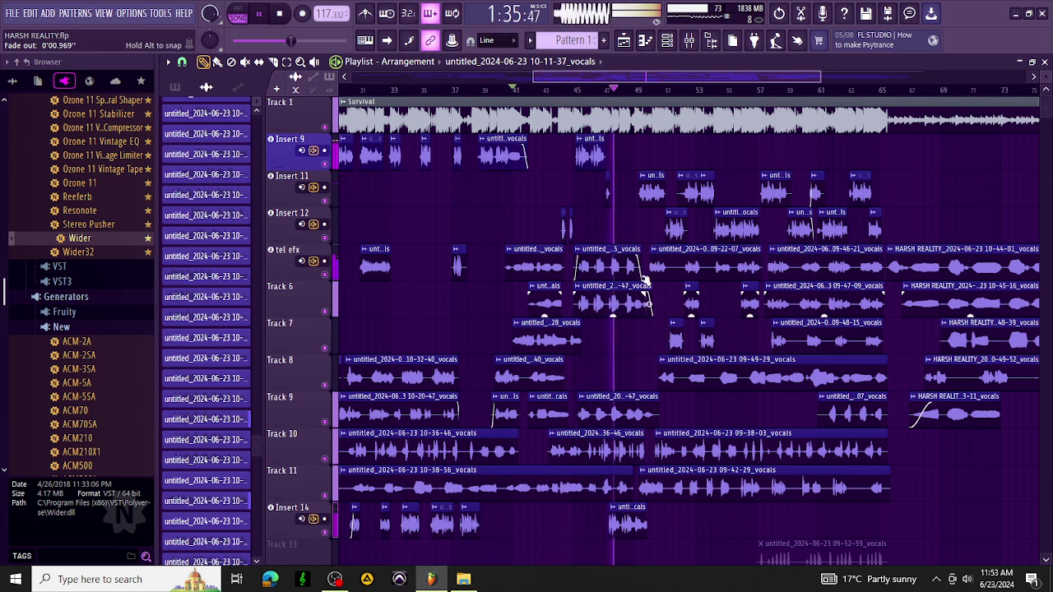
pyautogui.click(689, 40)
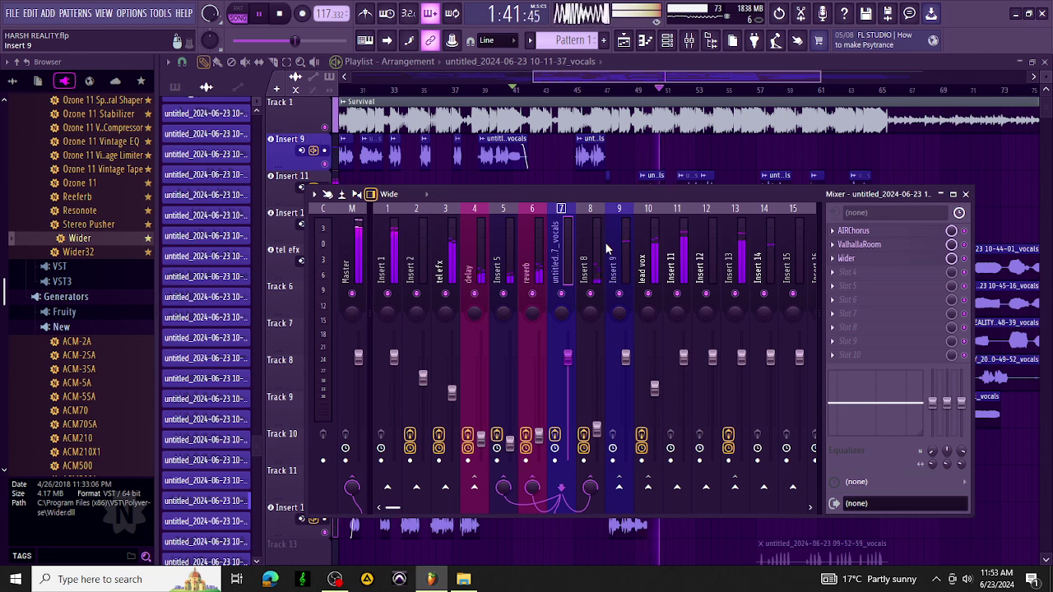
pyautogui.press('space')
pyautogui.press('space')
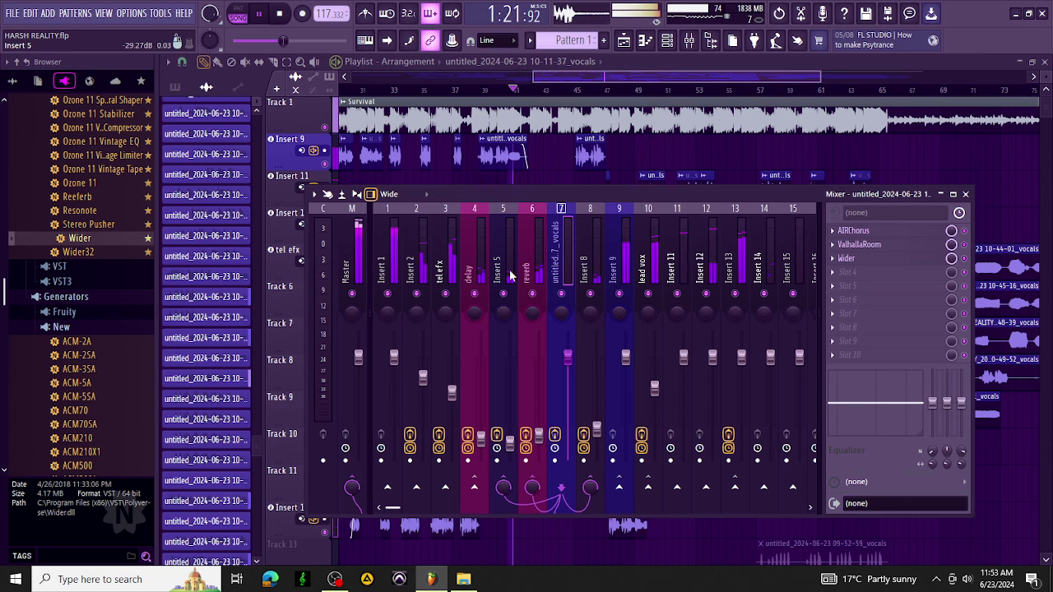
# Play the song from bar 9 with the mixer open and save the project.
pyautogui.moveTo(592, 80); pyautogui.dragTo(427, 76)
pyautogui.click(458, 87)
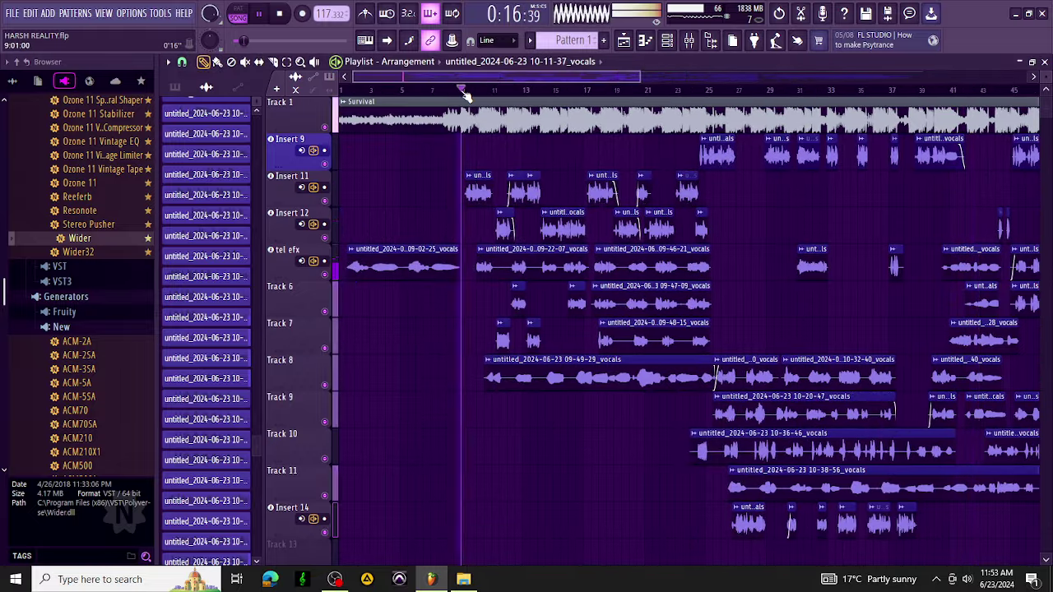
pyautogui.click(689, 41)
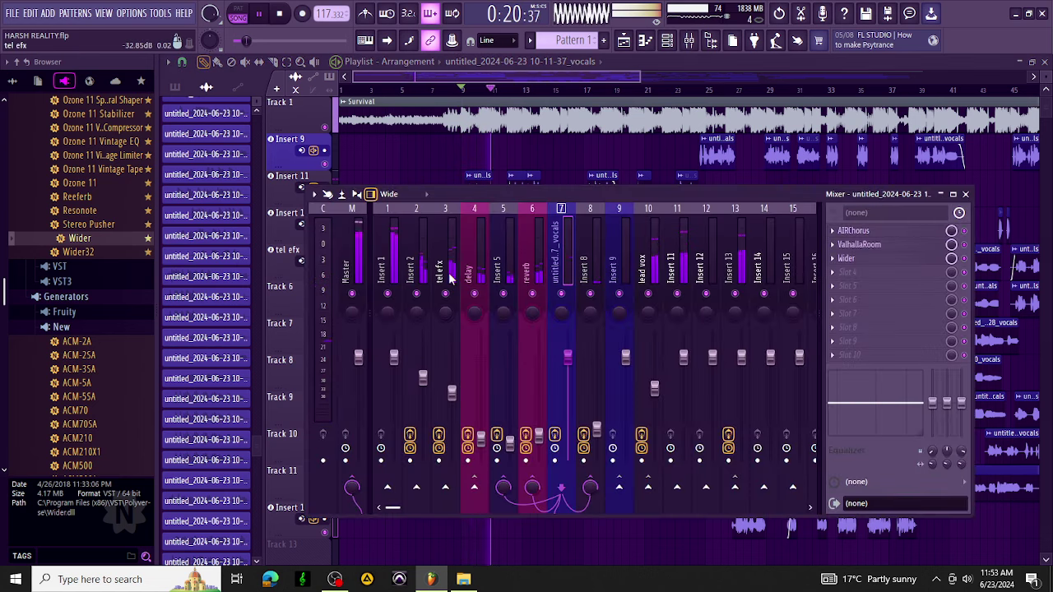
pyautogui.hotkey('ctrl', 's')
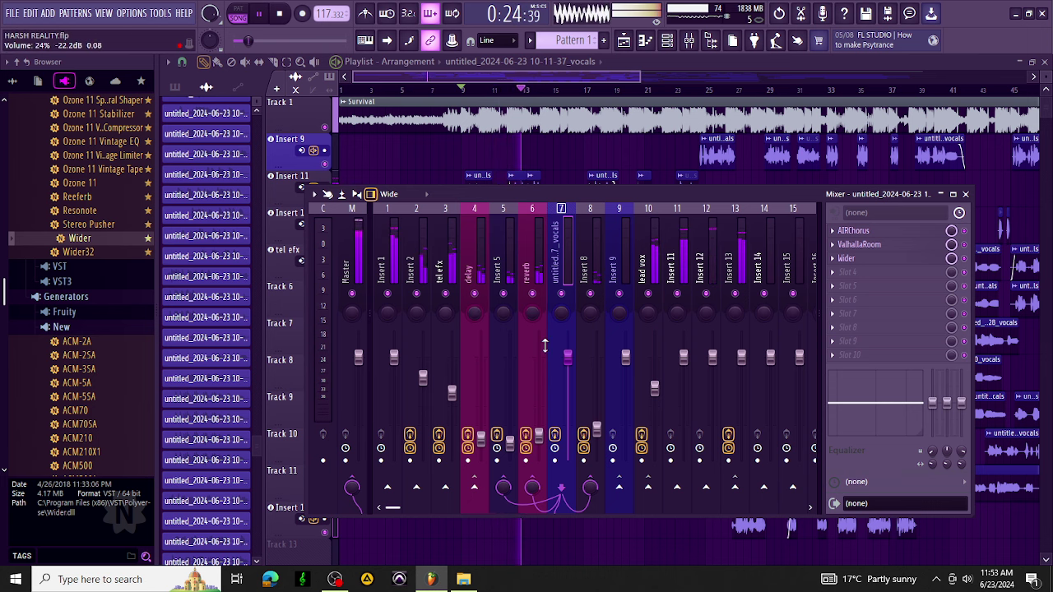
# Load the Waves PuigTec EQP1A Stereo from WaveShell1-VST 14.0_x64 in slot 1 of Insert 1.
pyautogui.click(393, 261)
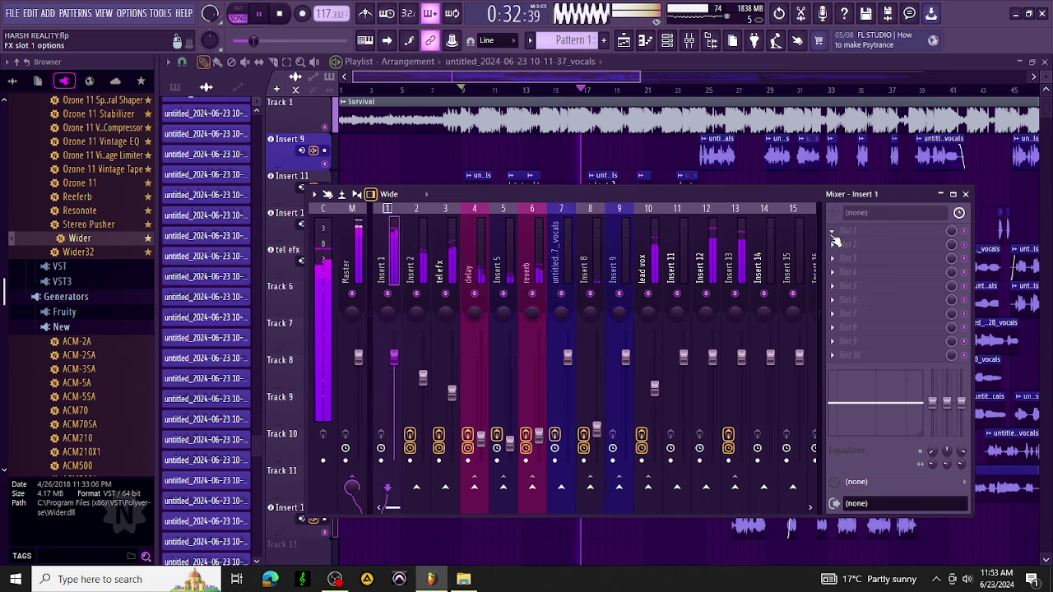
pyautogui.click(832, 236)
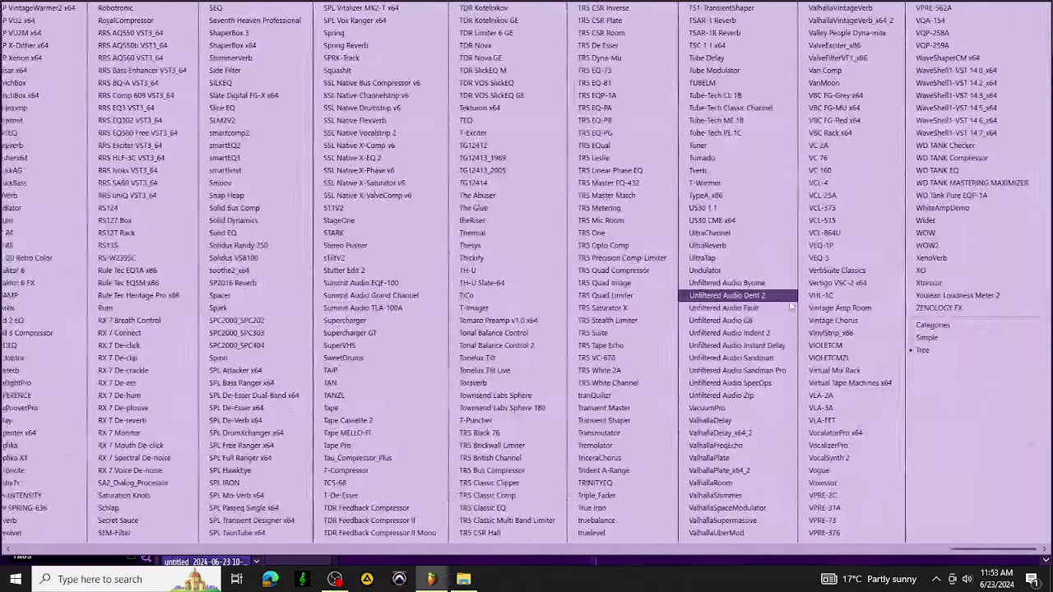
pyautogui.click(956, 71)
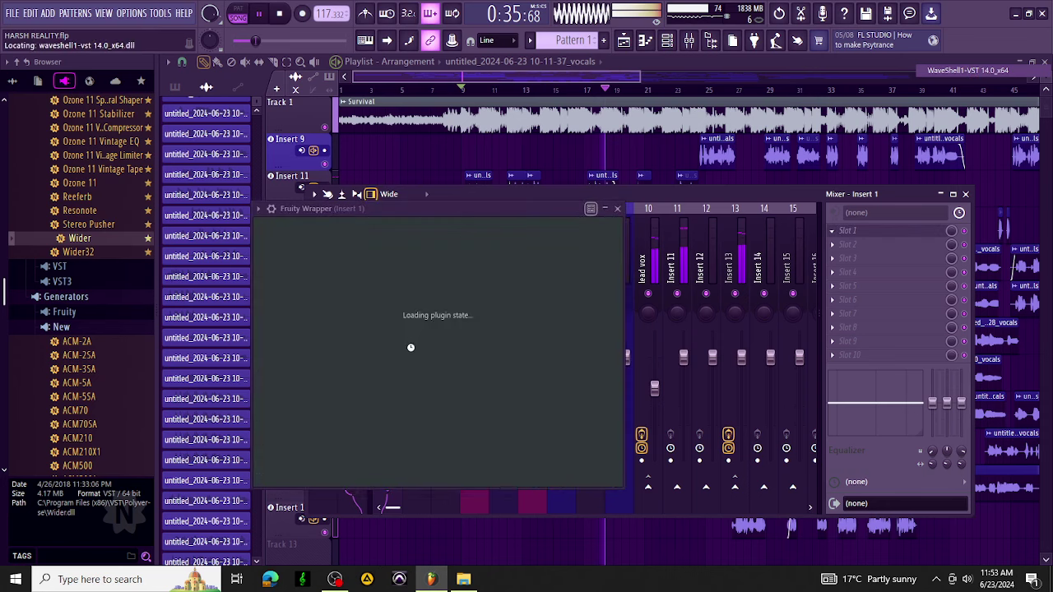
pyautogui.click(410, 298)
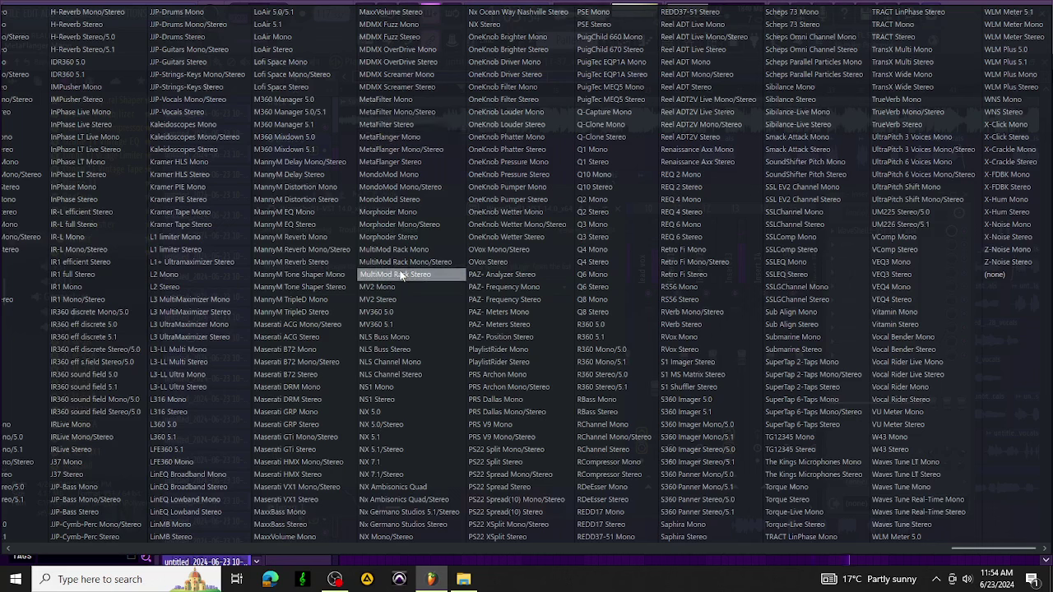
pyautogui.click(637, 79)
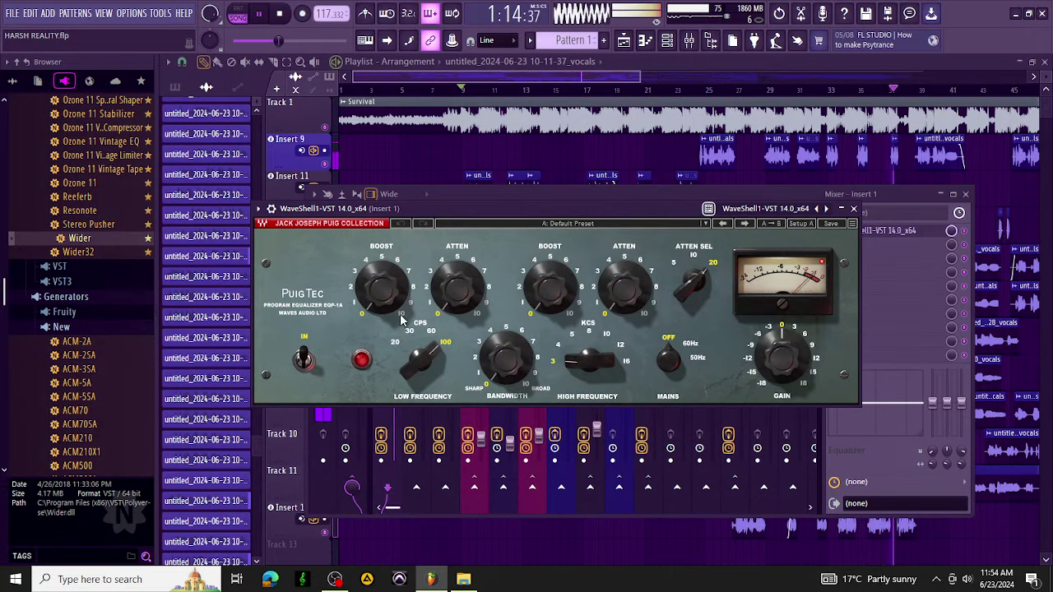
# Set the Insert 1 PuigTec's low boost to 0.2 and its low frequency to 60 CPS.
pyautogui.click(380, 286)
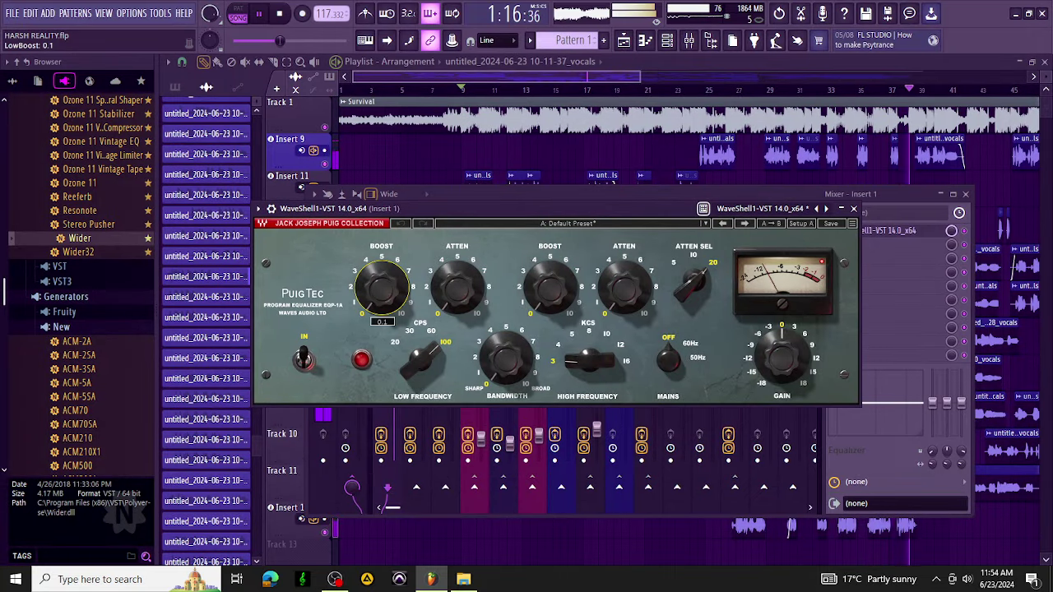
pyautogui.moveTo(381, 287); pyautogui.dragTo(381, 283)
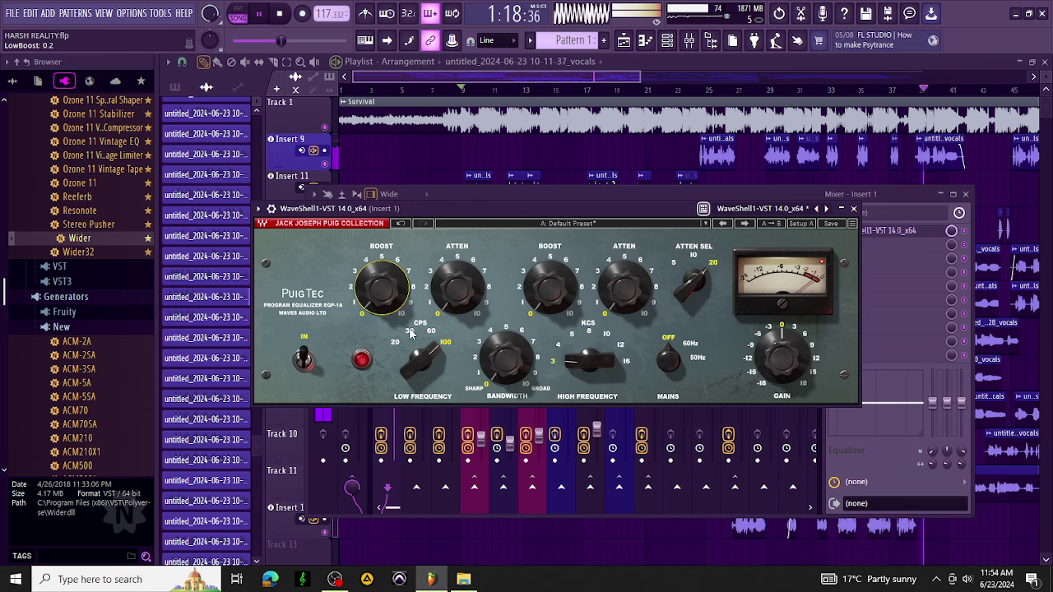
pyautogui.moveTo(414, 362); pyautogui.dragTo(414, 375)
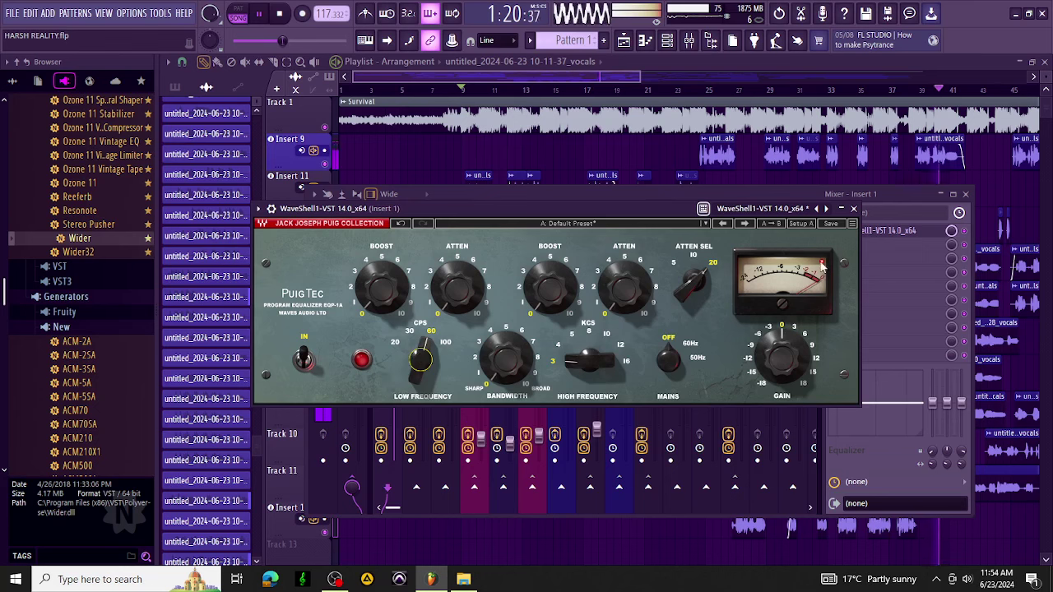
pyautogui.click(853, 208)
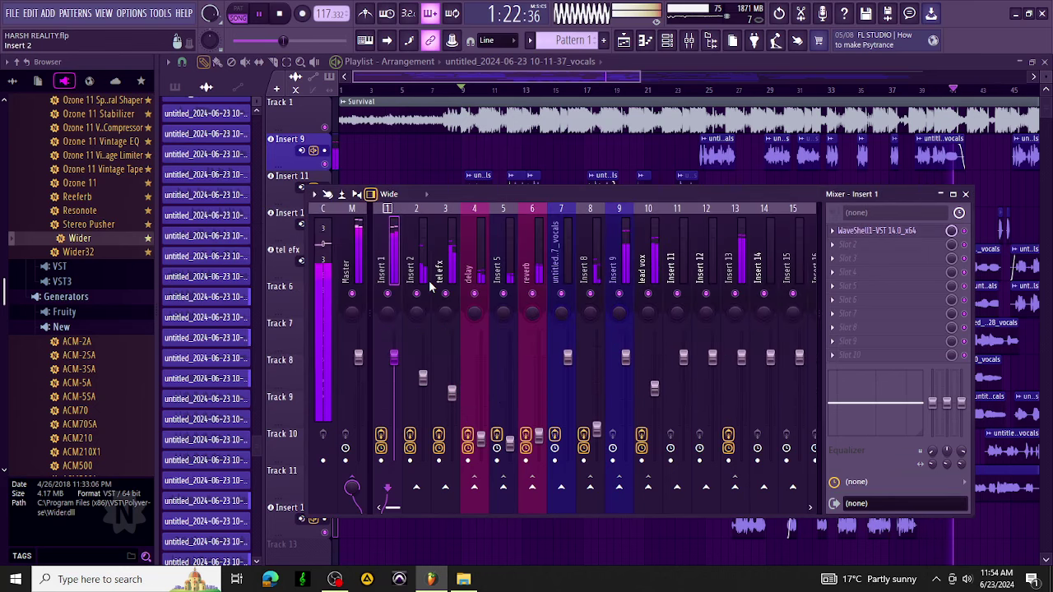
# Replay the song from bar 9 and load the saved mixer track state "gabila master magic" on the Master track.
pyautogui.click(354, 263)
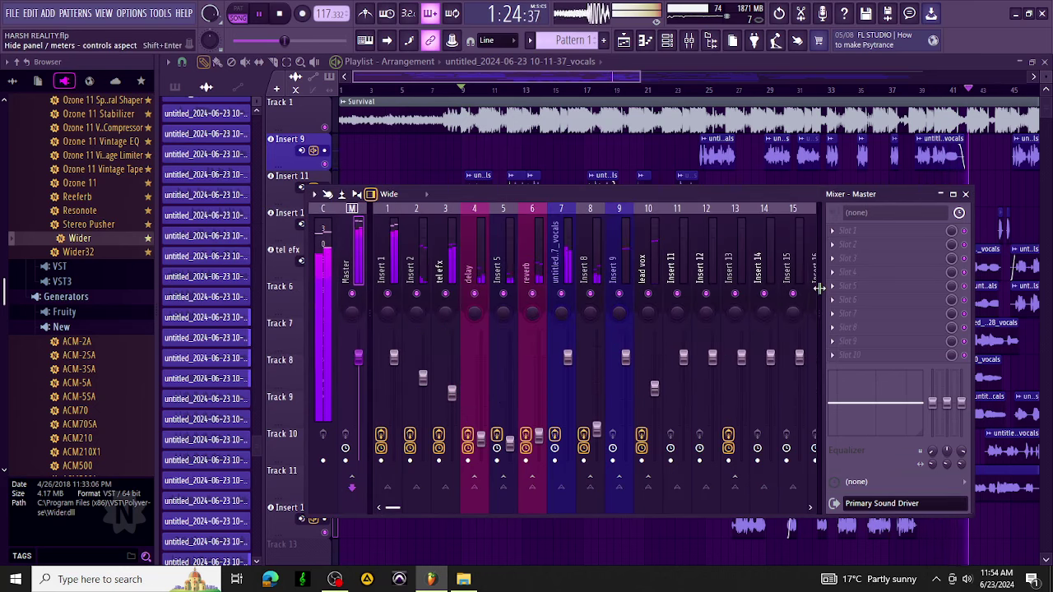
pyautogui.press('space')
pyautogui.press('space')
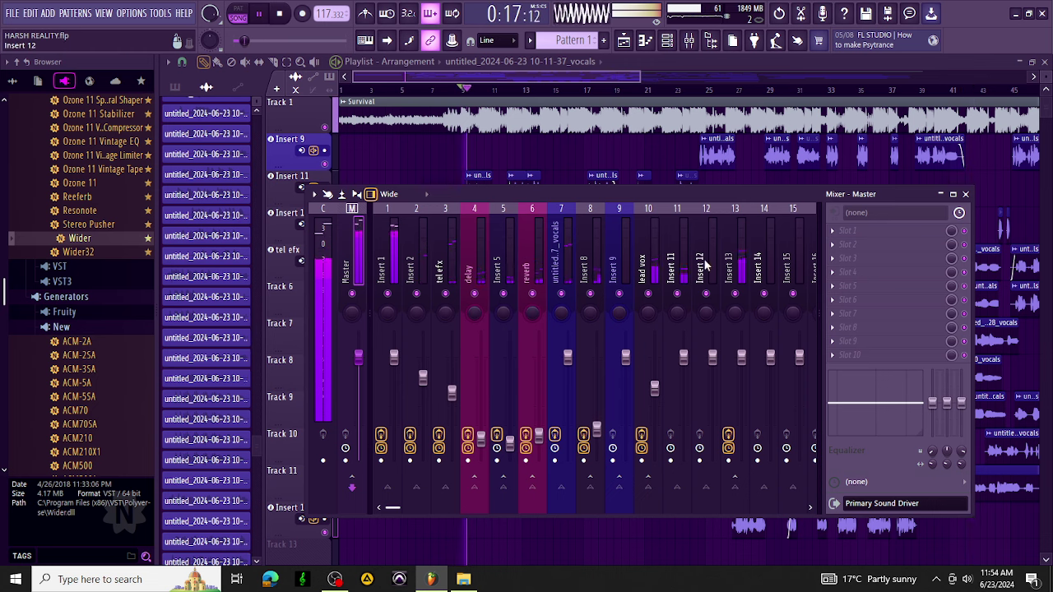
pyautogui.rightClick(348, 245)
pyautogui.moveTo(412, 252)
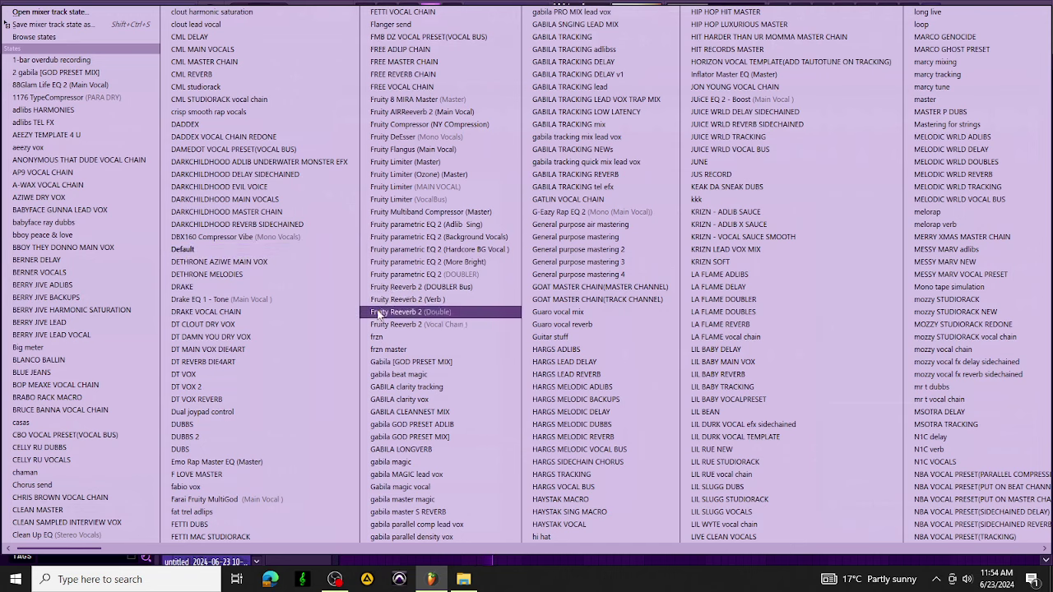
pyautogui.click(434, 502)
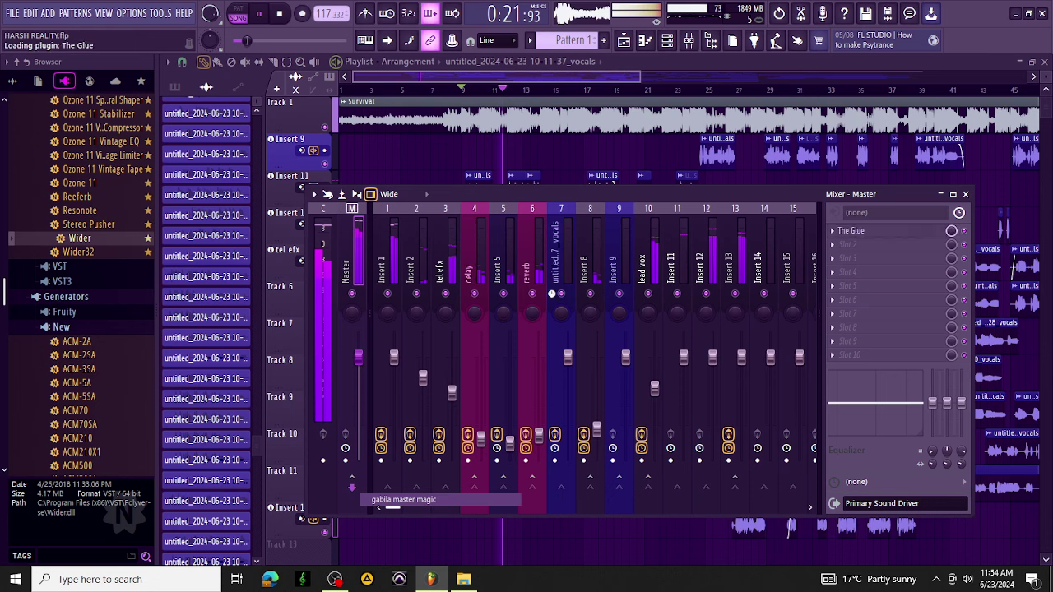